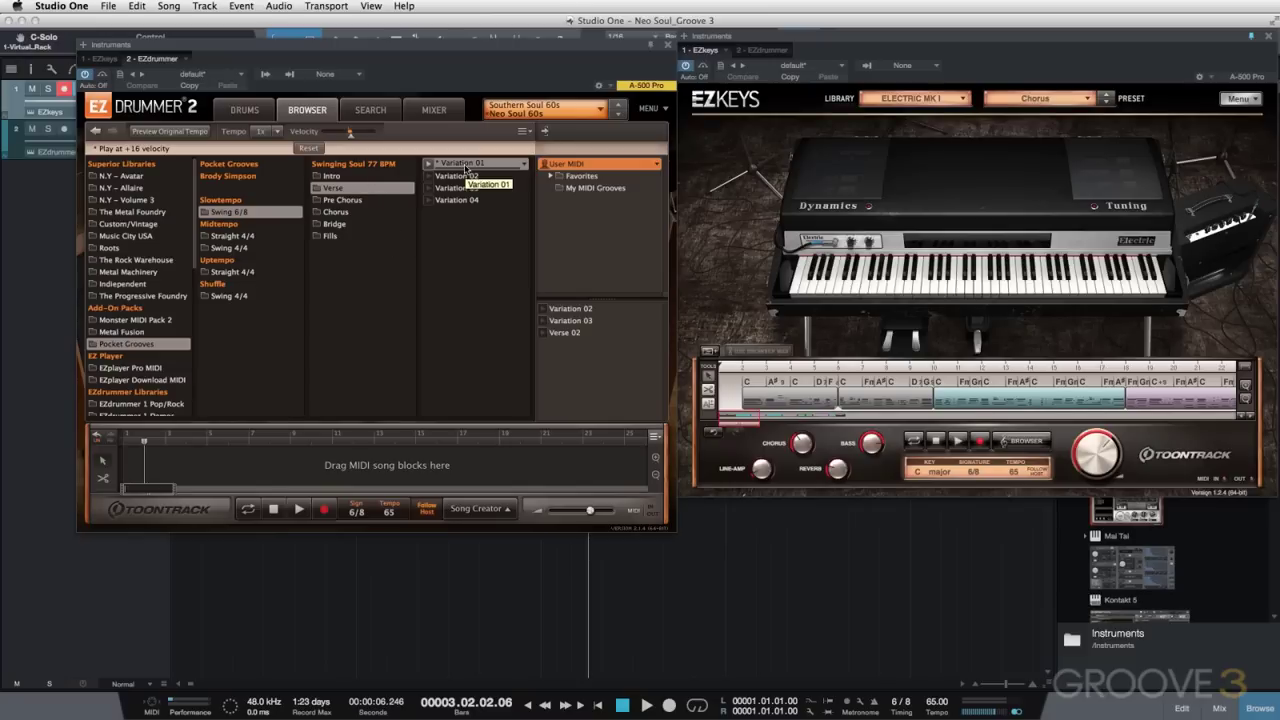
Place Verse Variation 01 from Swinging Soul 77 BPM at bar 2 of the song track, shorten it to end at bar 4, and play it.
left_click(336, 176)
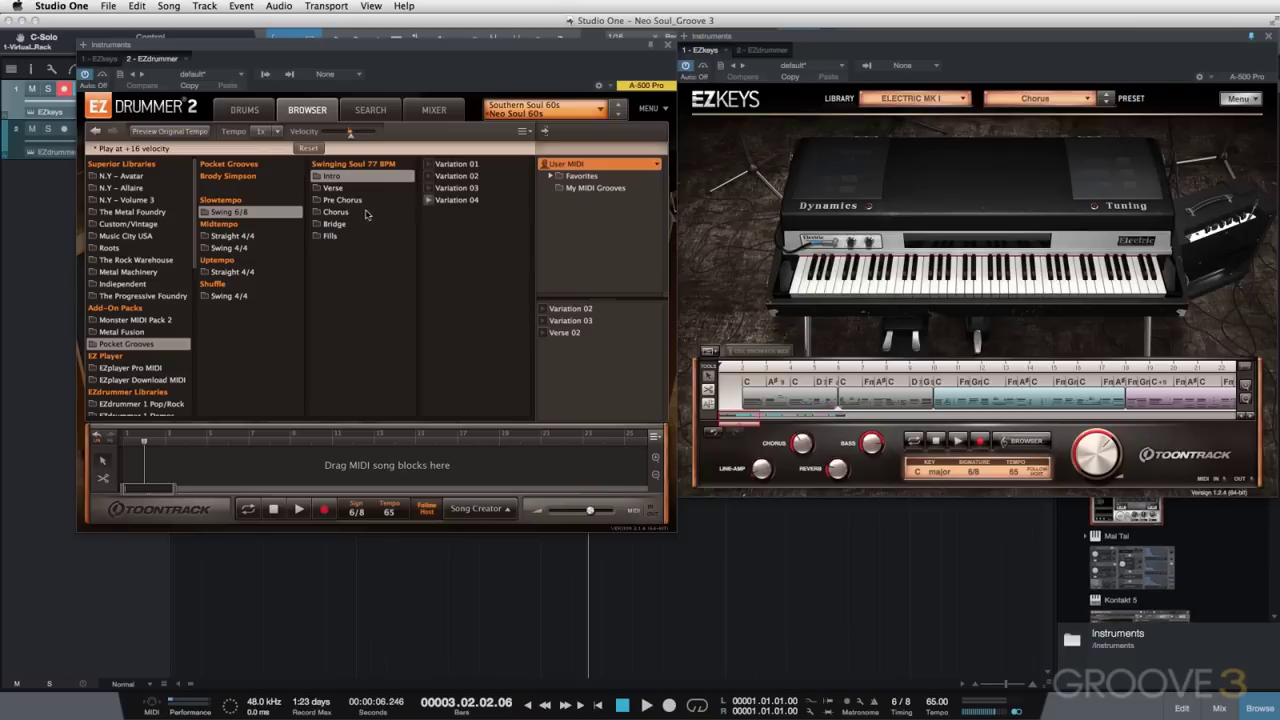
left_click(336, 189)
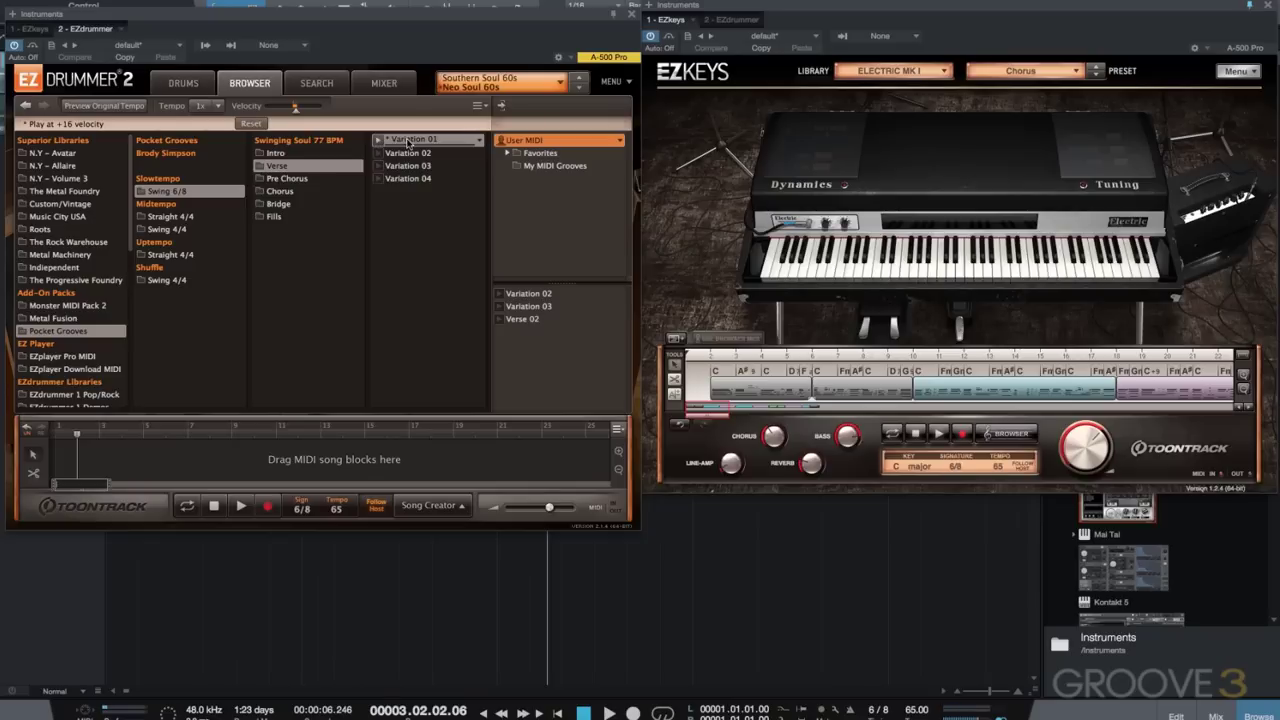
left_click_drag(408, 143, 78, 467)
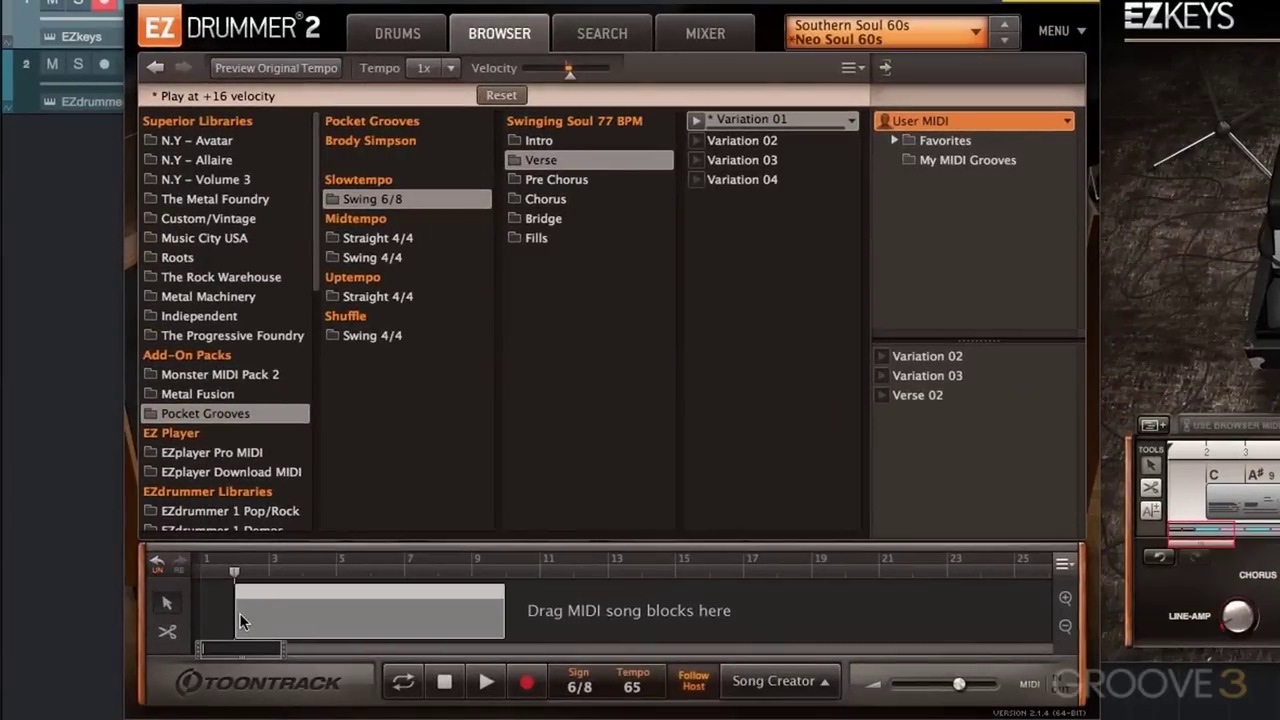
left_click_drag(240, 622, 240, 622)
left_click_drag(505, 620, 350, 617)
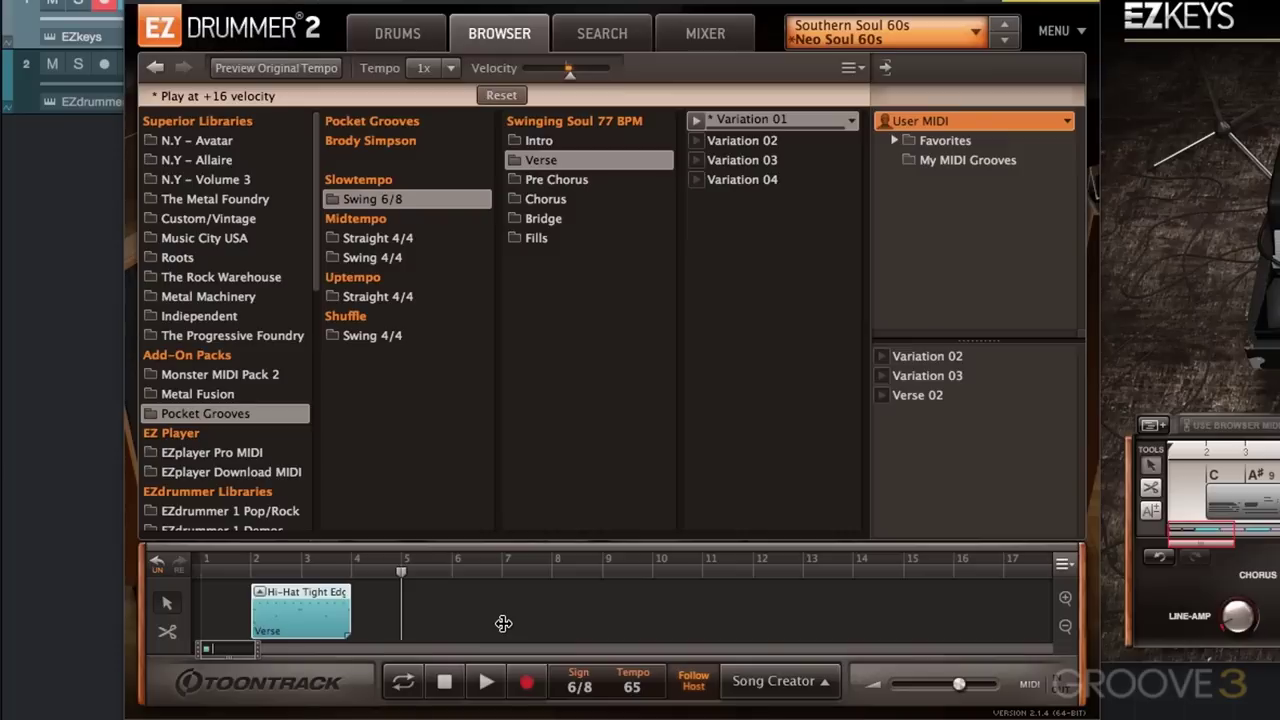
left_click(484, 688)
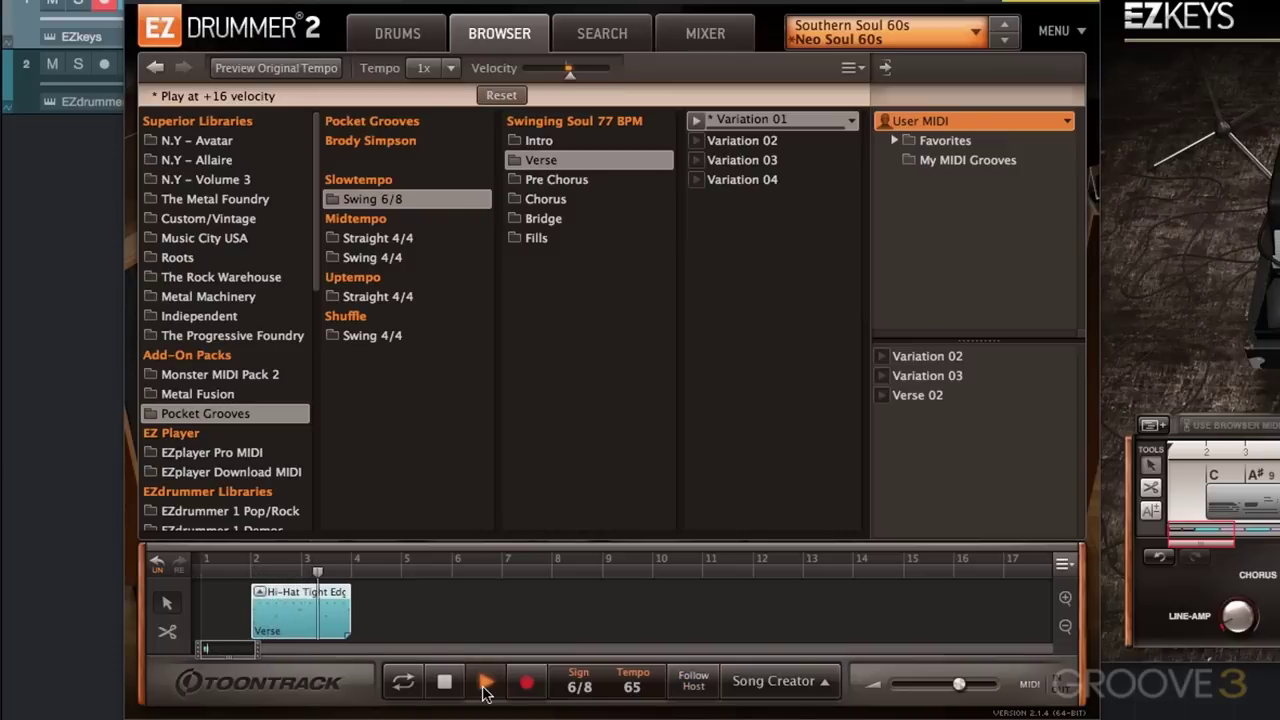
left_click(489, 687)
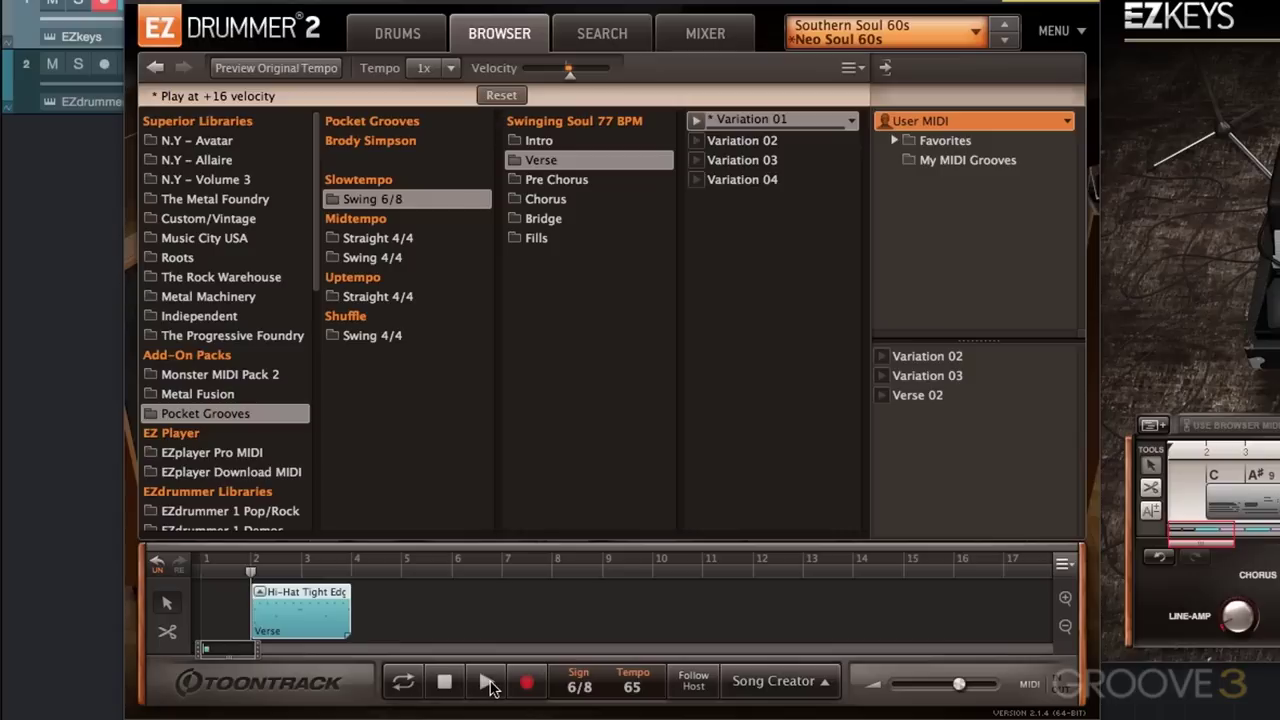
Open the verse block in Edit Play Style, select the snare, and play the groove.
double_click(297, 630)
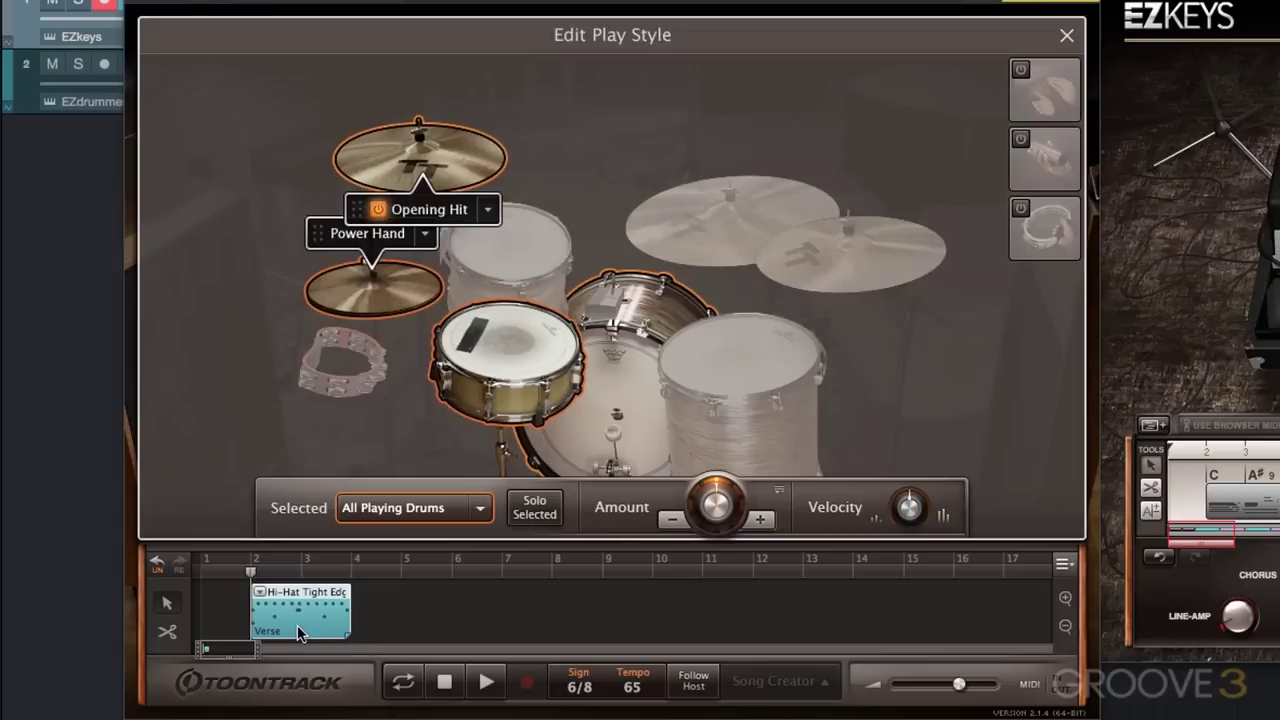
left_click(524, 337)
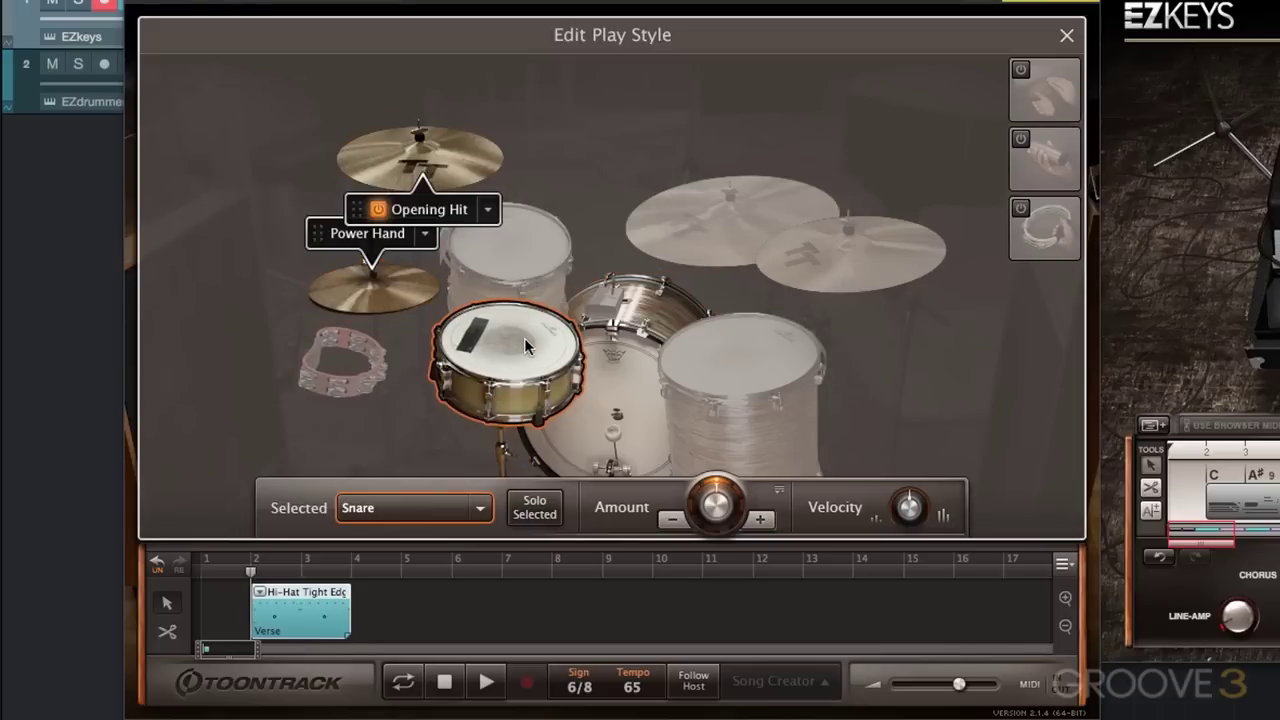
right_click(524, 337)
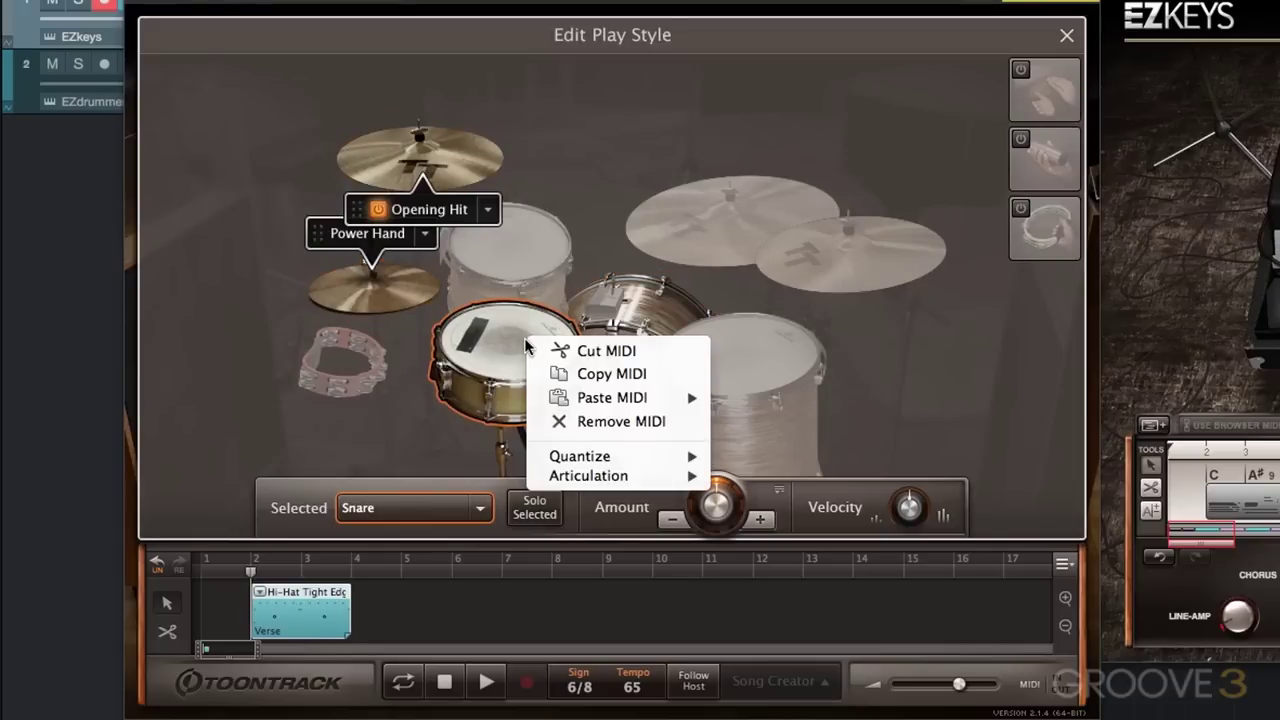
mouse_move(608, 474)
left_click(790, 520)
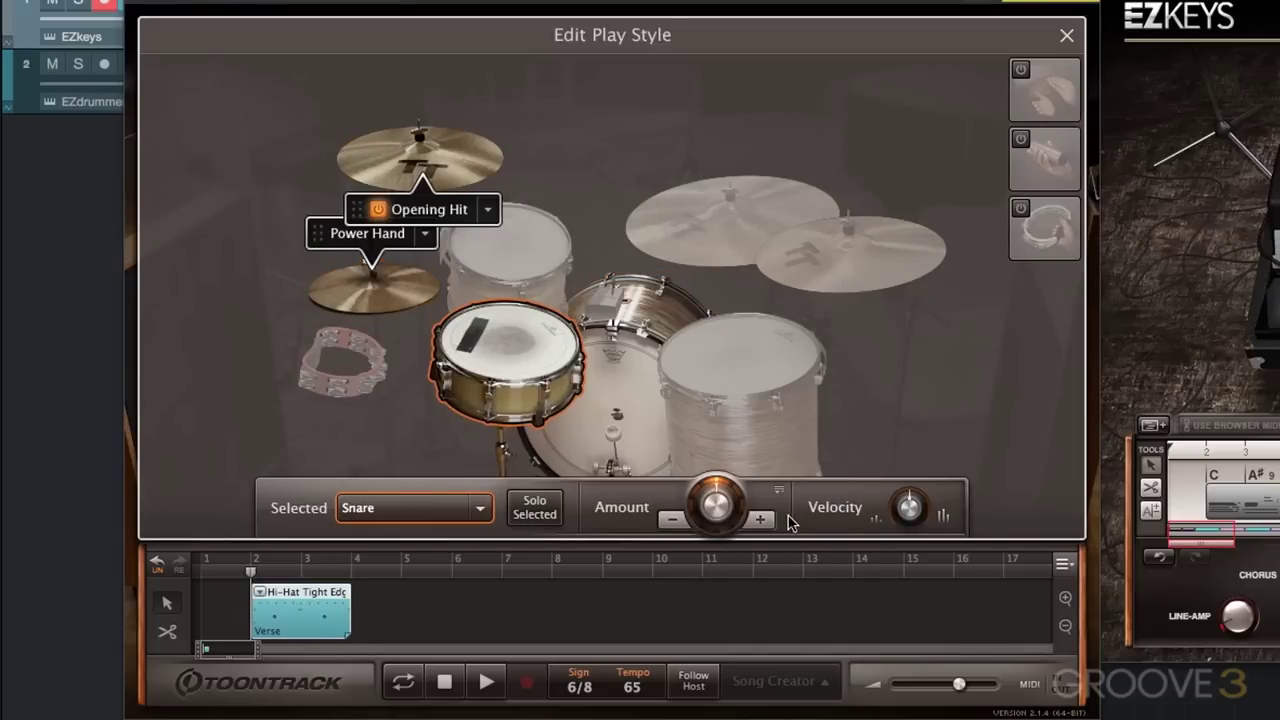
left_click(483, 688)
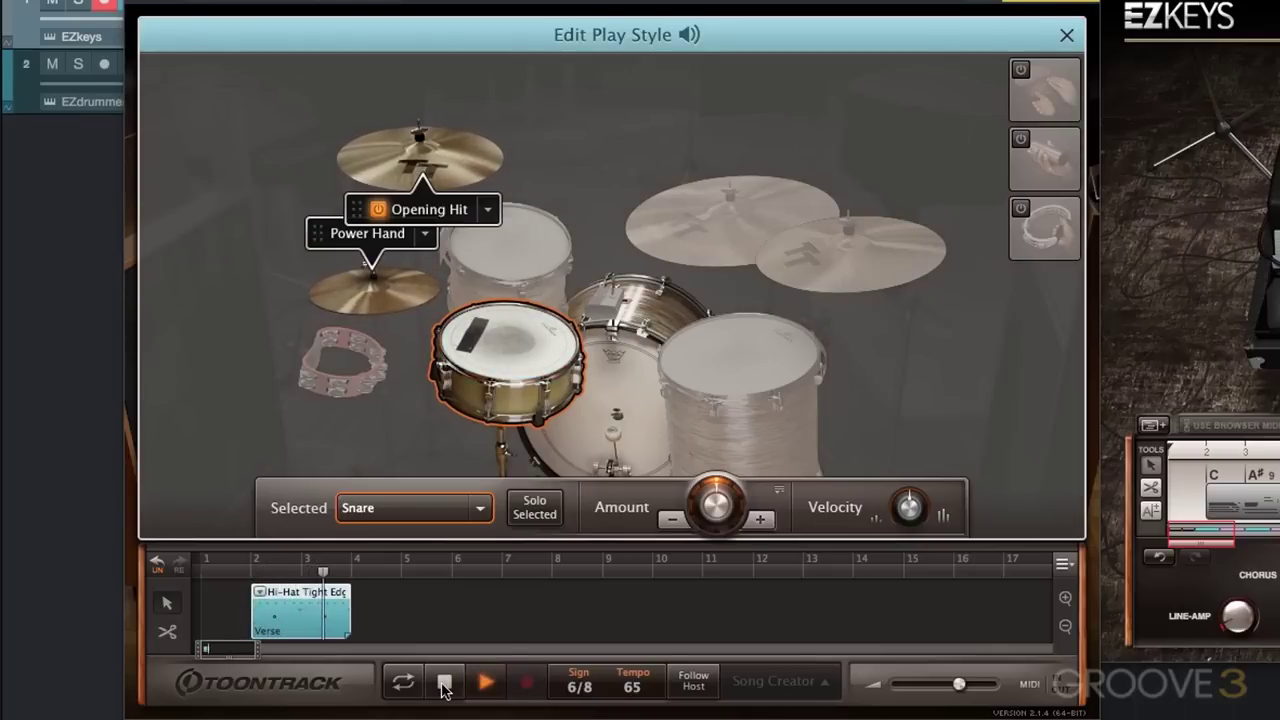
left_click(444, 686)
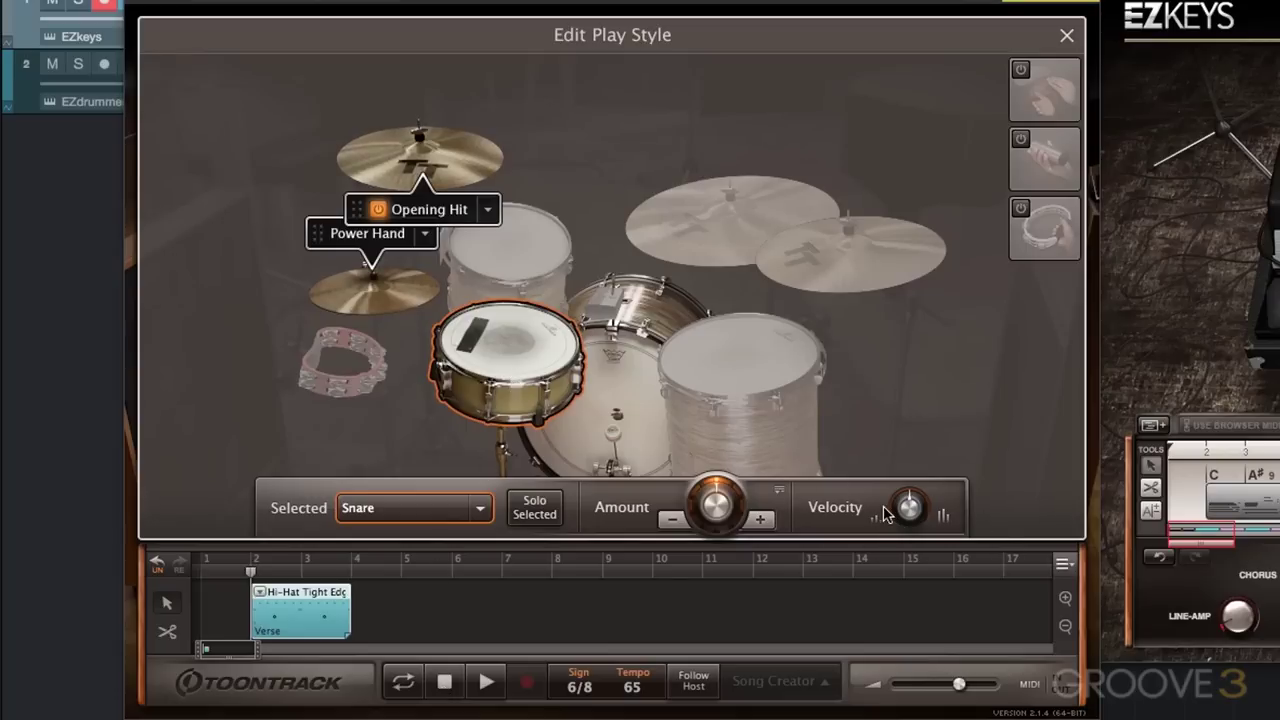
Raise the snare's velocity to 13 in the verse block and audition the groove.
key("space")
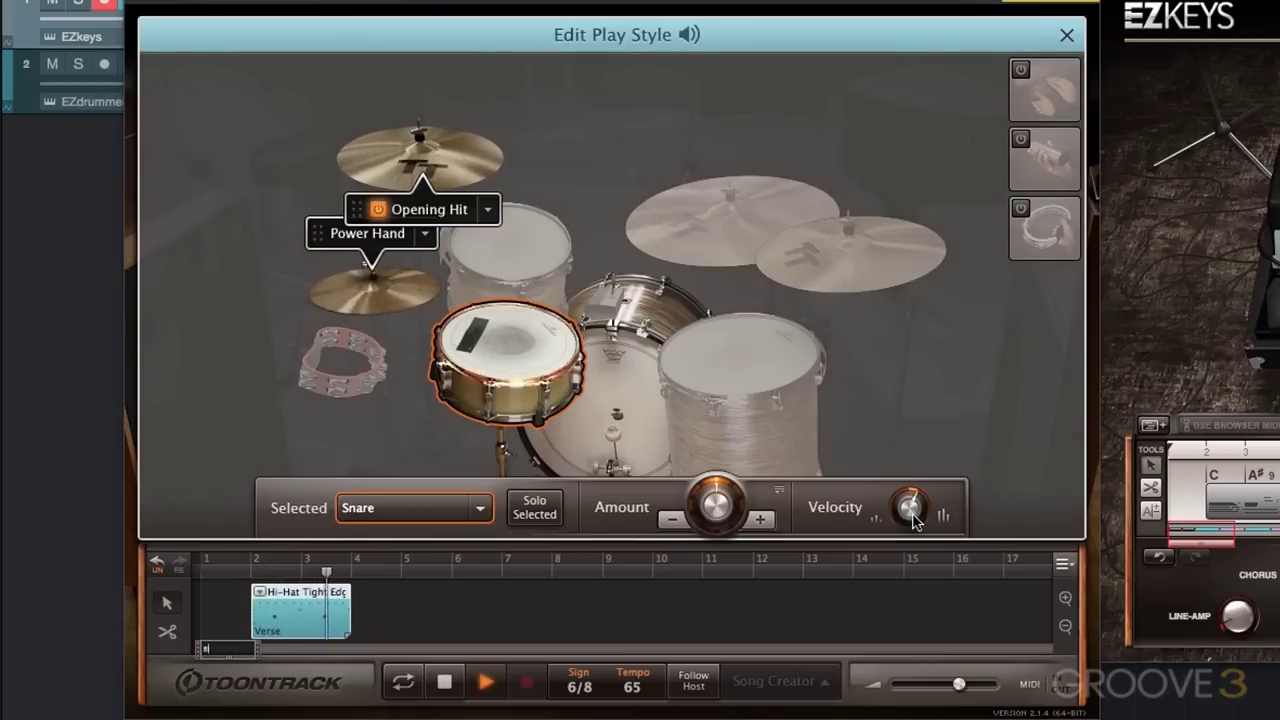
left_click(449, 674)
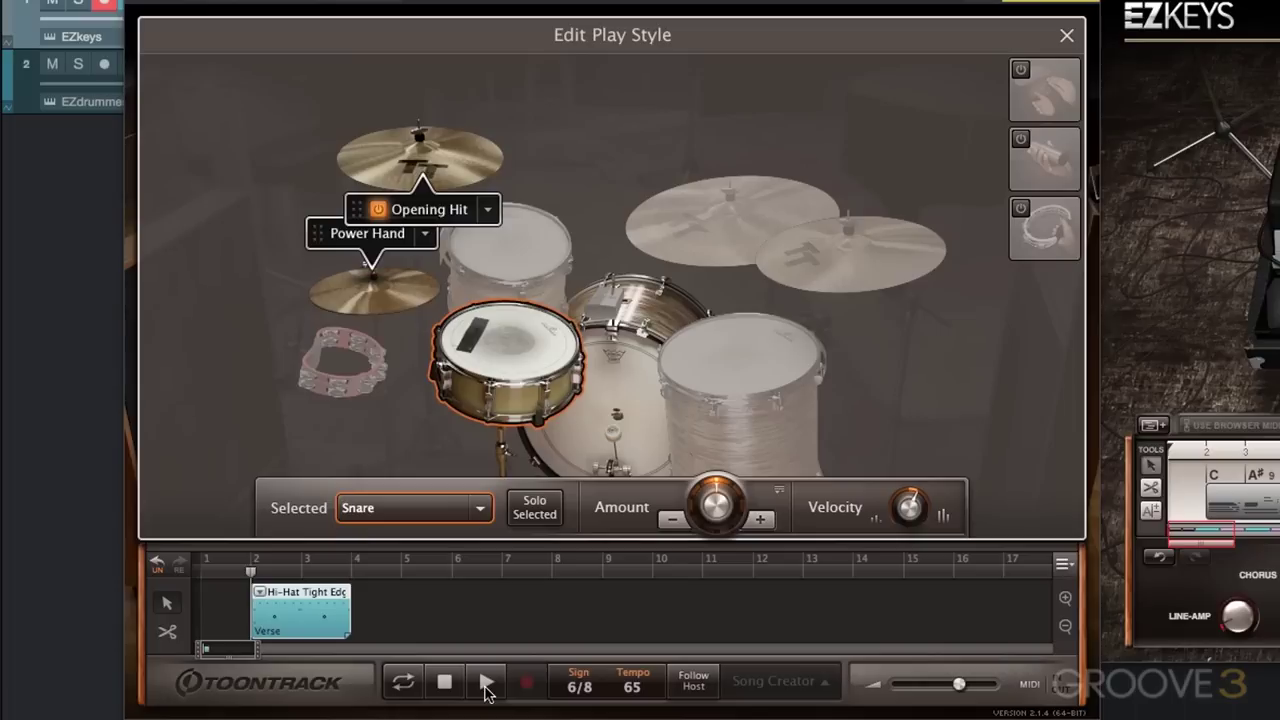
left_click_drag(912, 510, 913, 512)
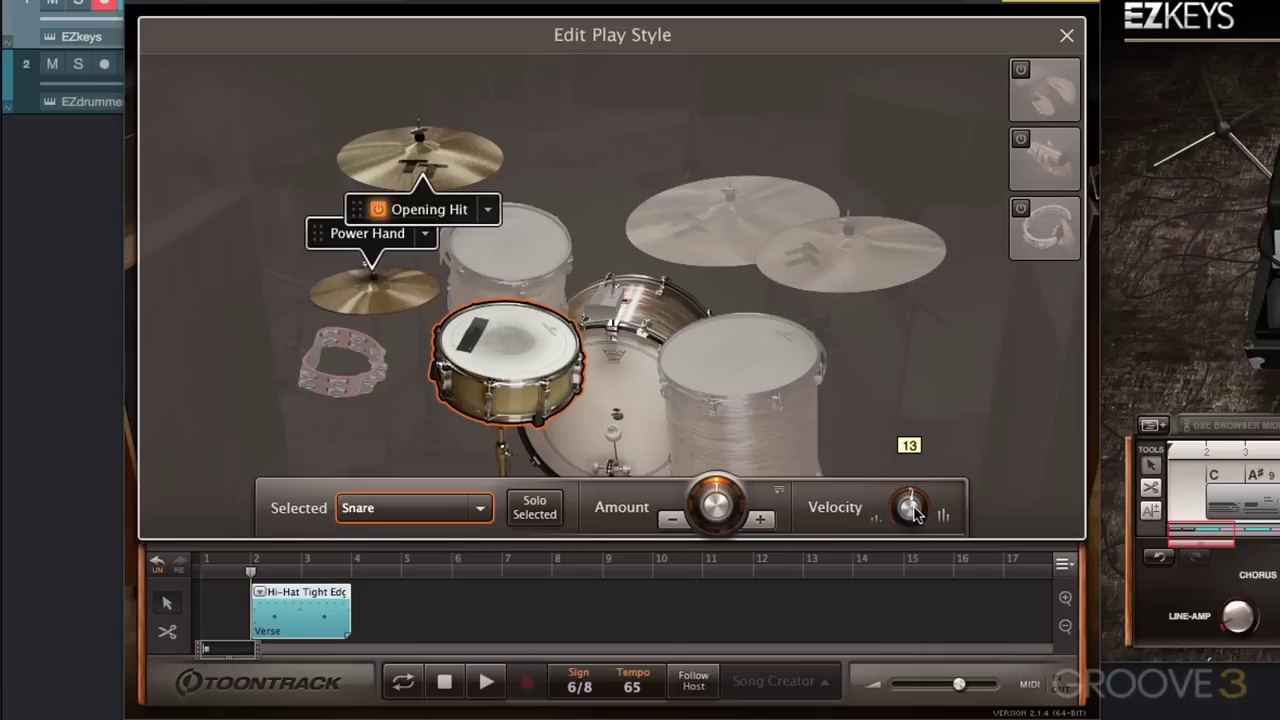
left_click(487, 688)
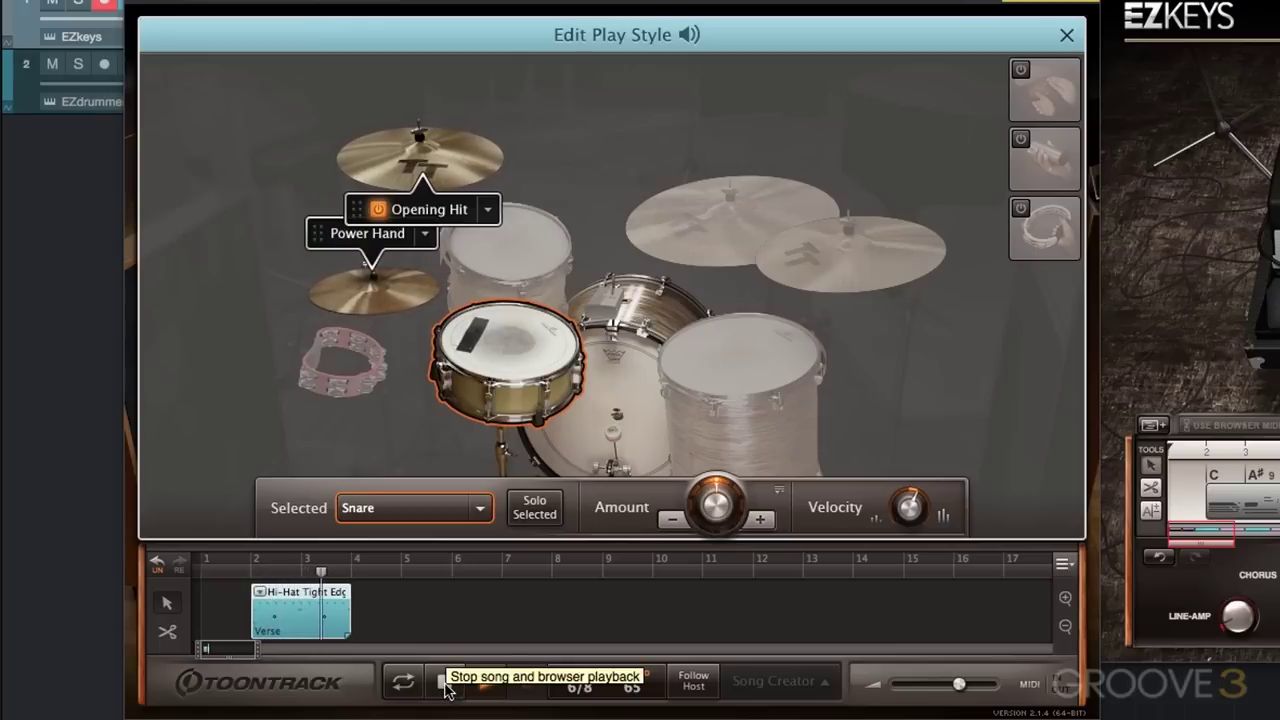
left_click(445, 684)
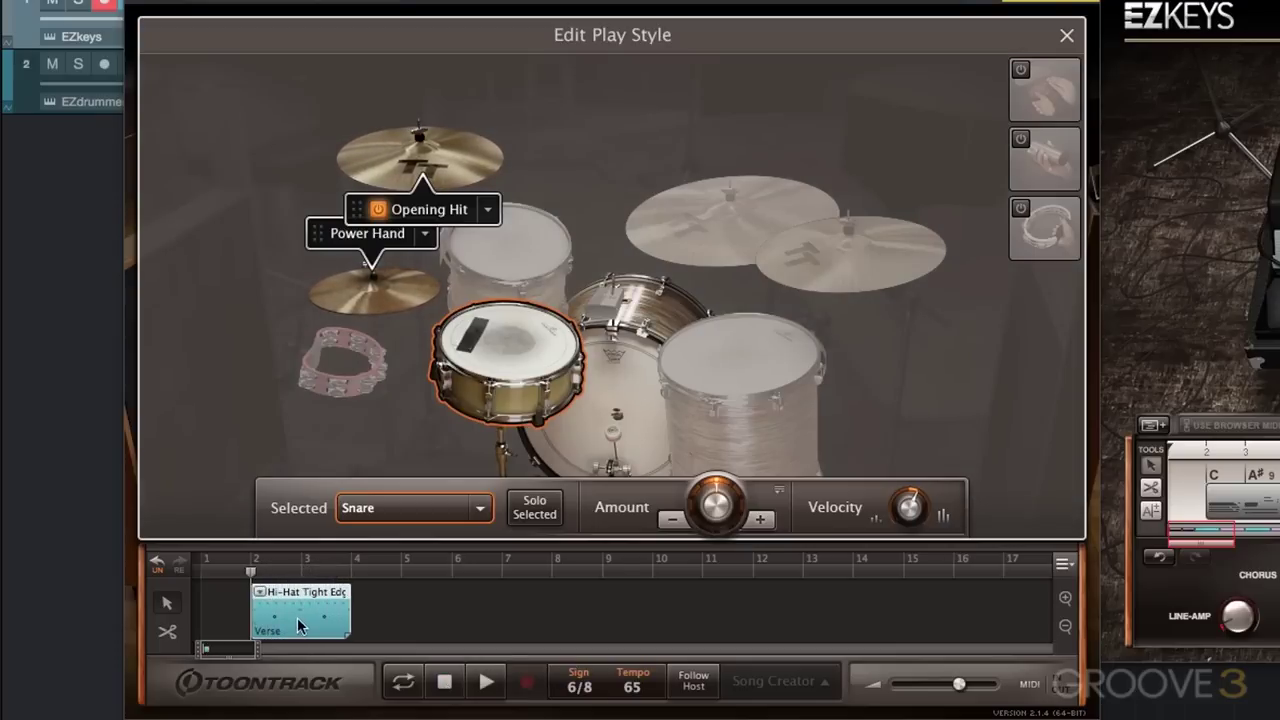
Reduce the amount of kick hits in the verse block and play the simplified groove.
left_click(630, 407)
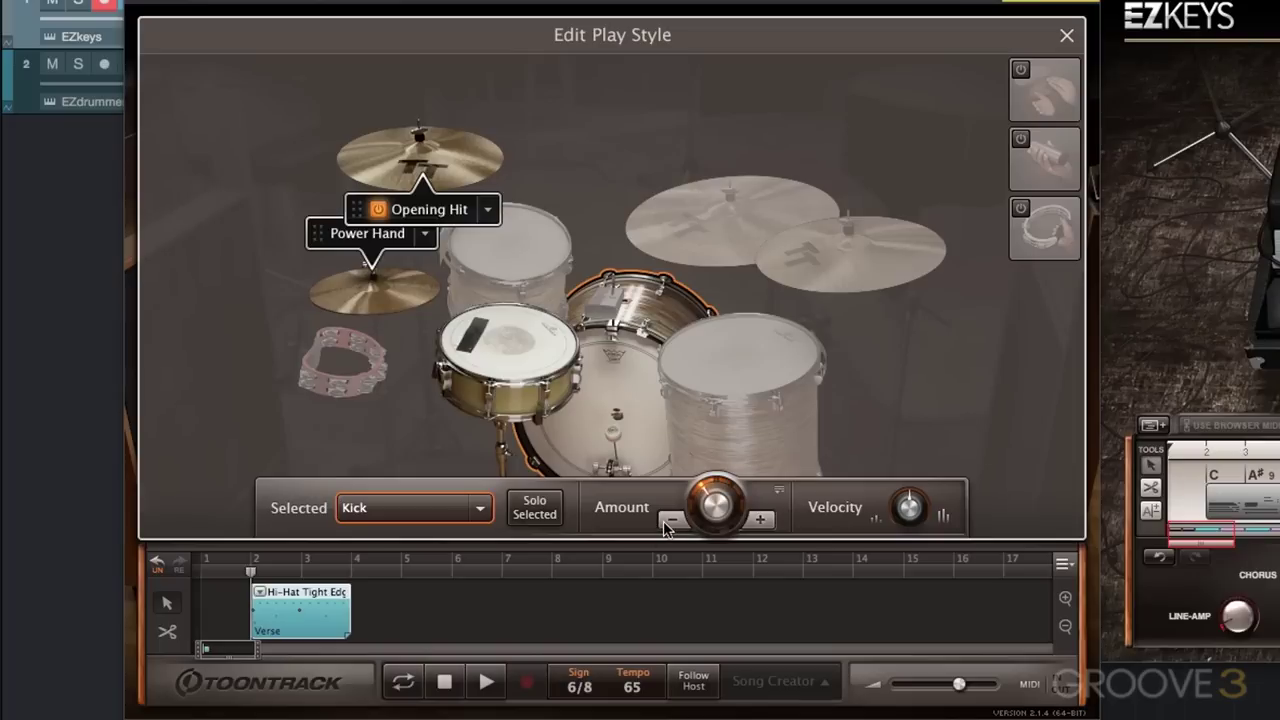
left_click(486, 682)
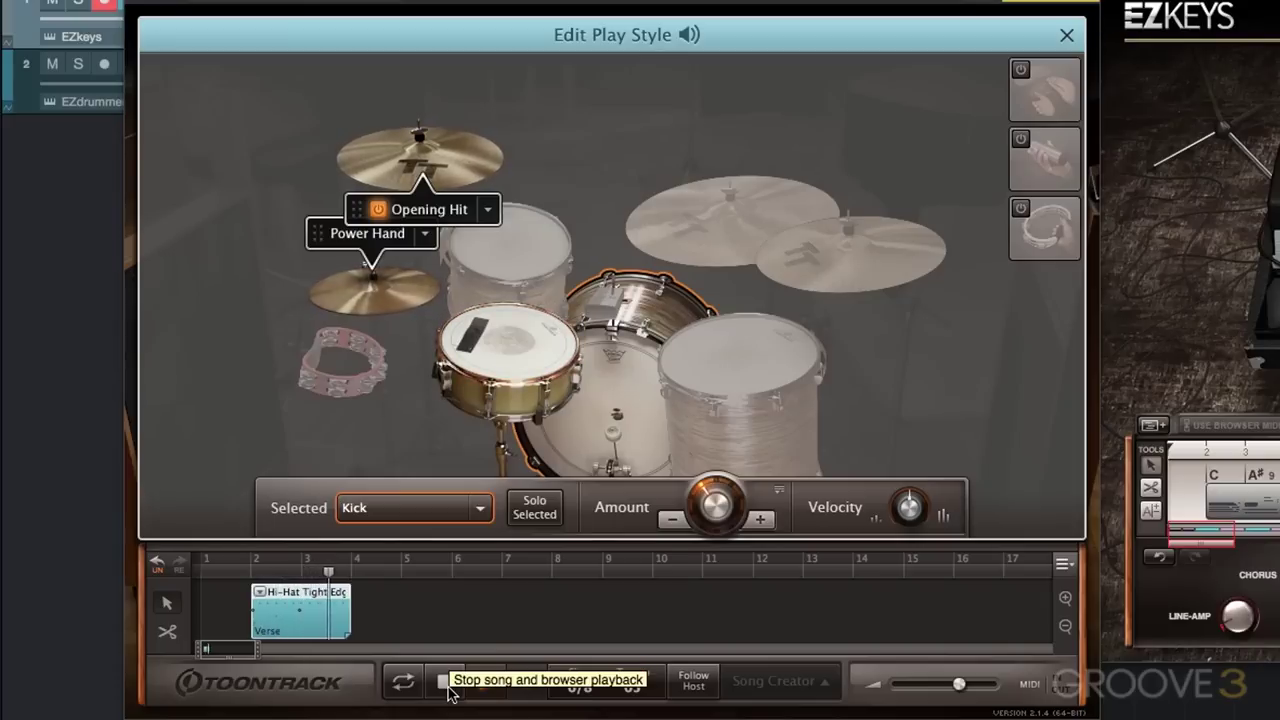
left_click(445, 682)
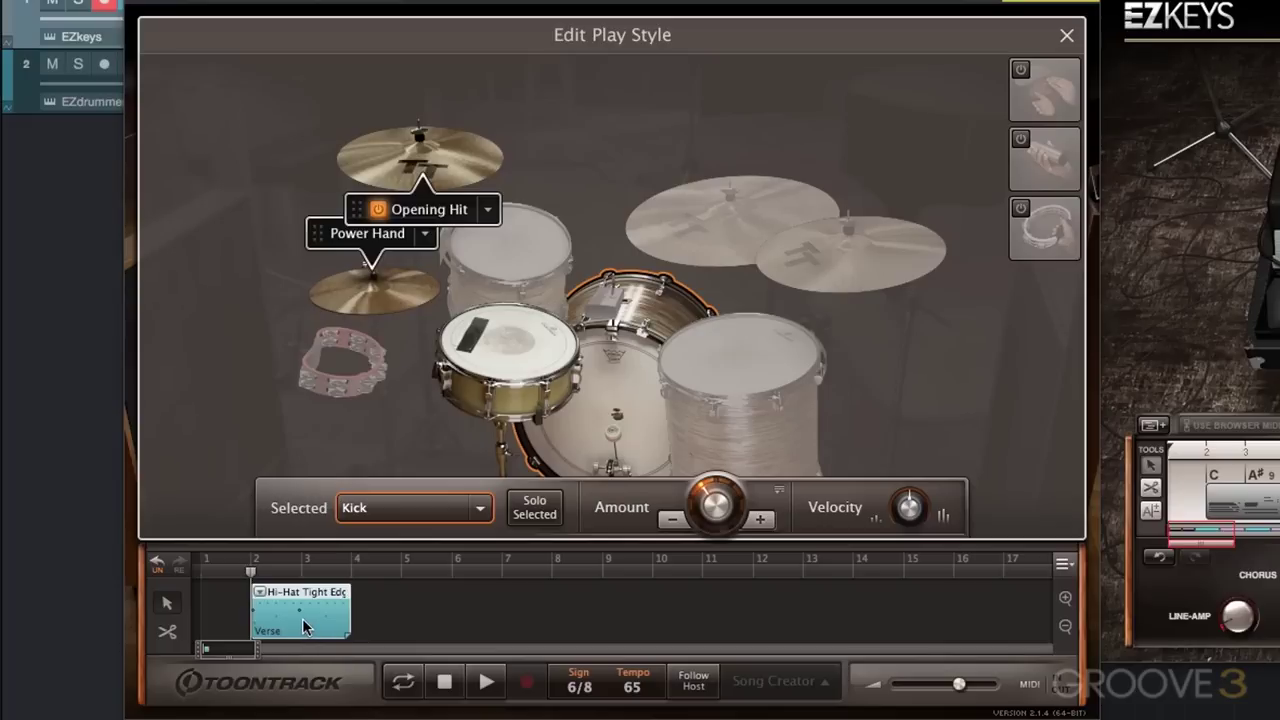
Duplicate the edited verse block to bar 4 and play the song from bar 2 together with EZkeys, with Follow Host on.
left_click_drag(305, 625, 405, 625)
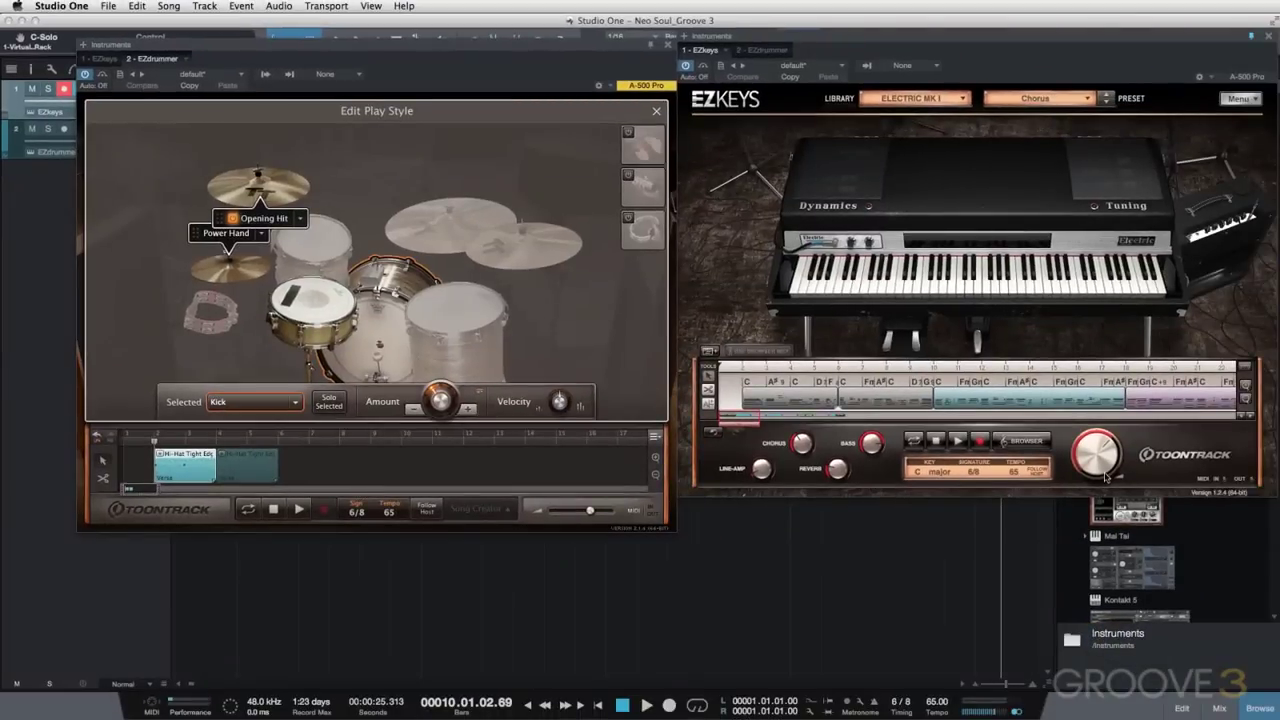
left_click_drag(495, 47, 504, 132)
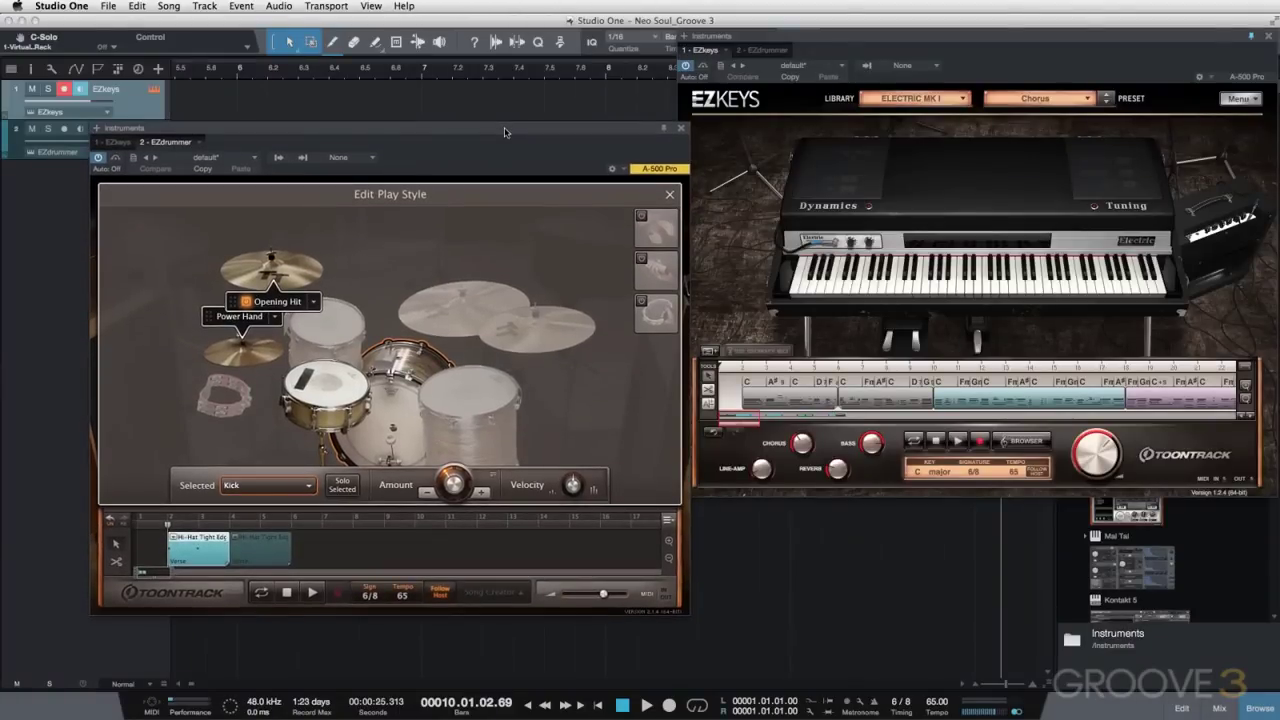
left_click_drag(838, 47, 856, 139)
left_click(232, 68)
key("space")
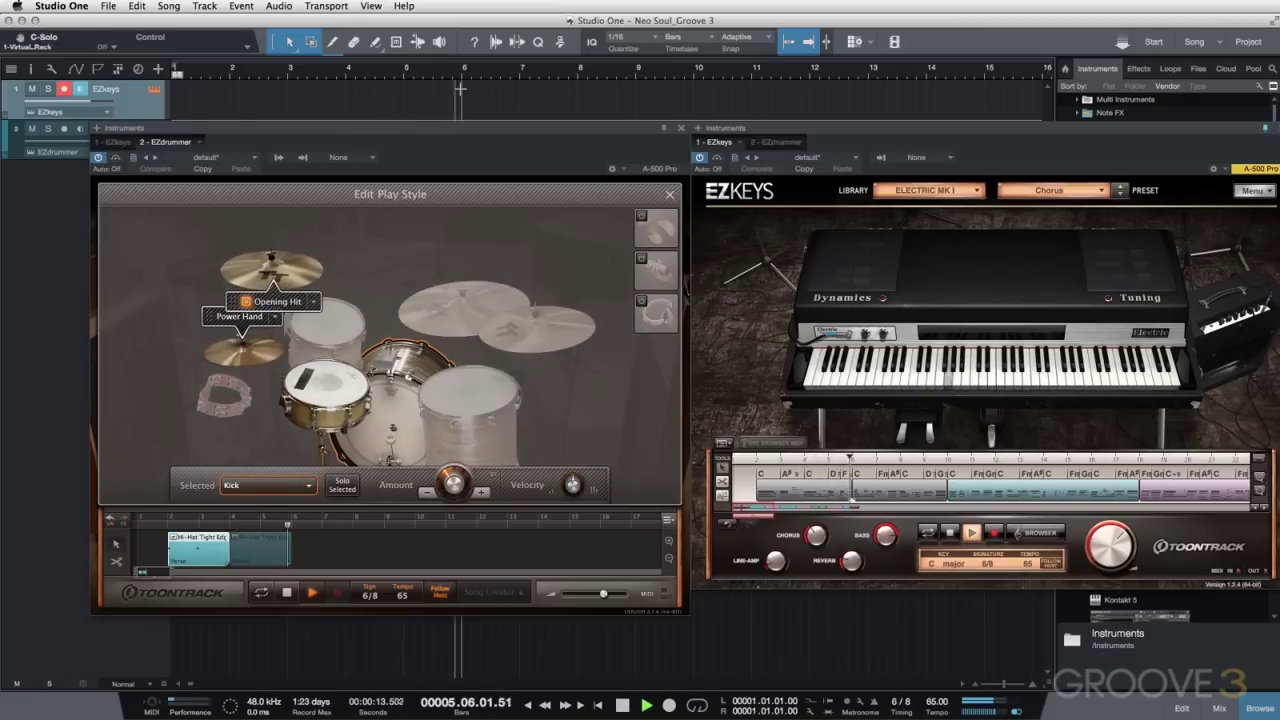
key("space")
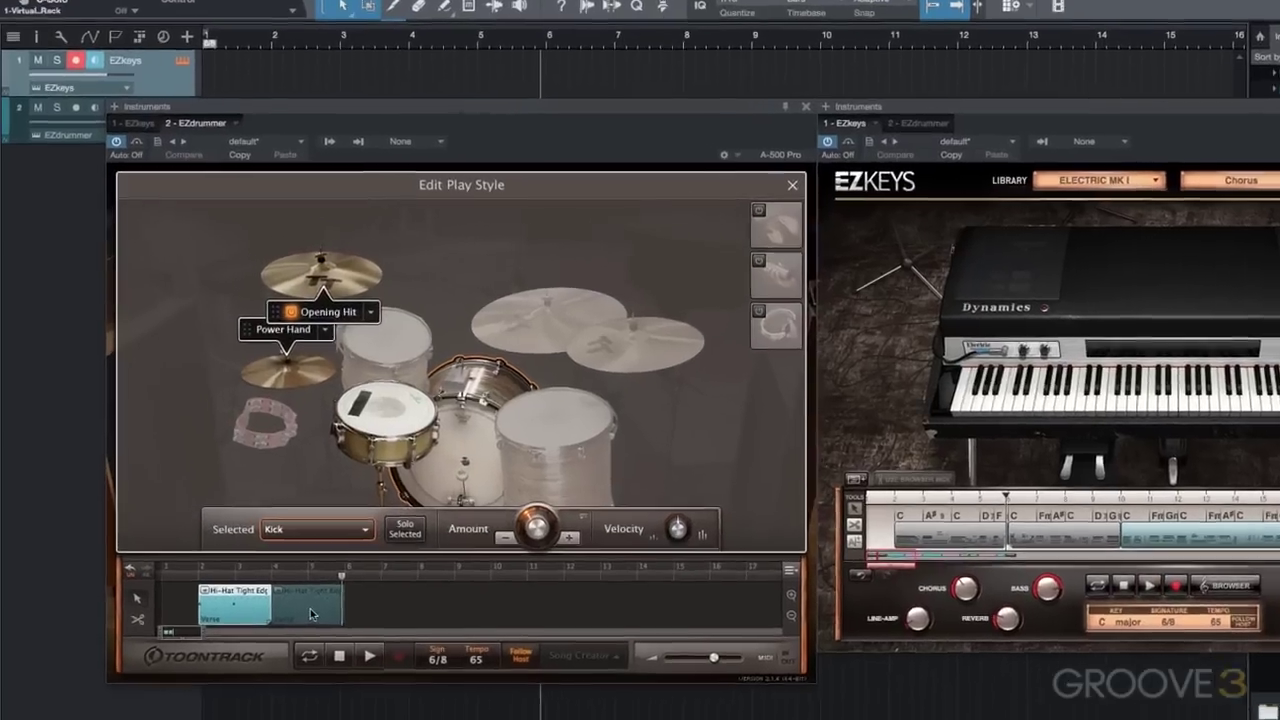
Turn off the Opening Hit in the verse block at bar 4 and play the song from bar 4.
left_click(263, 557)
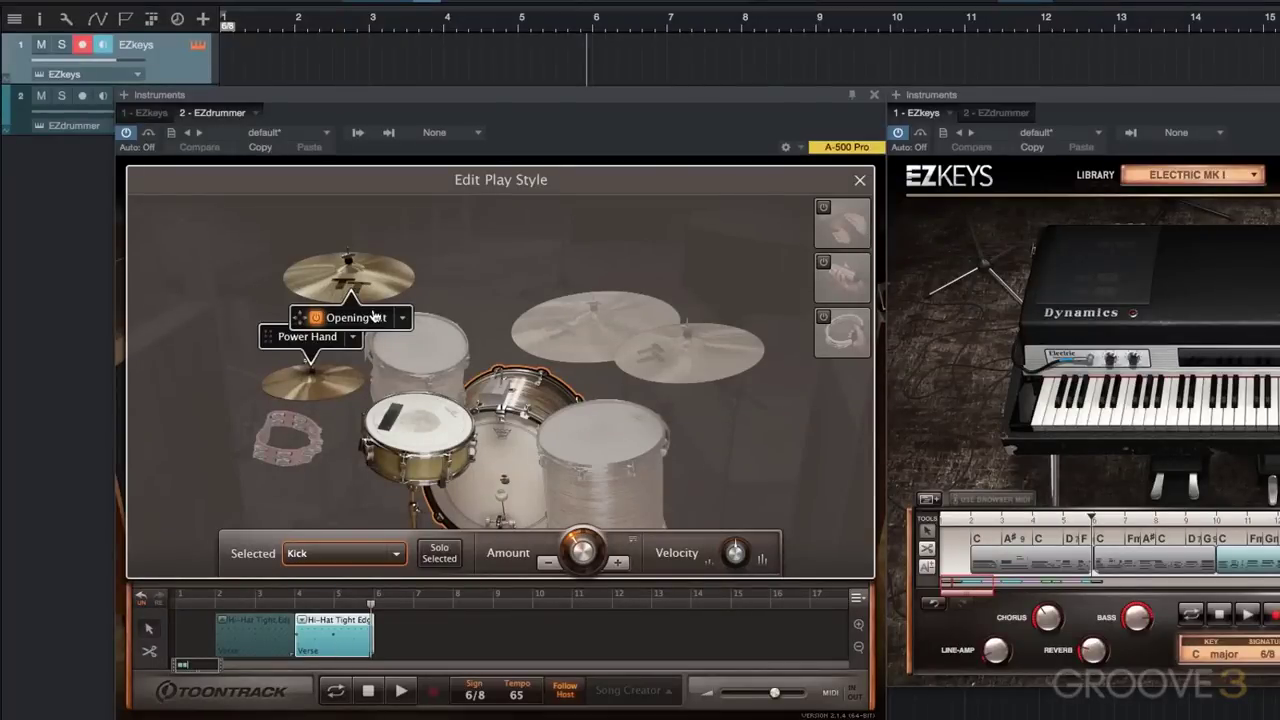
left_click(315, 317)
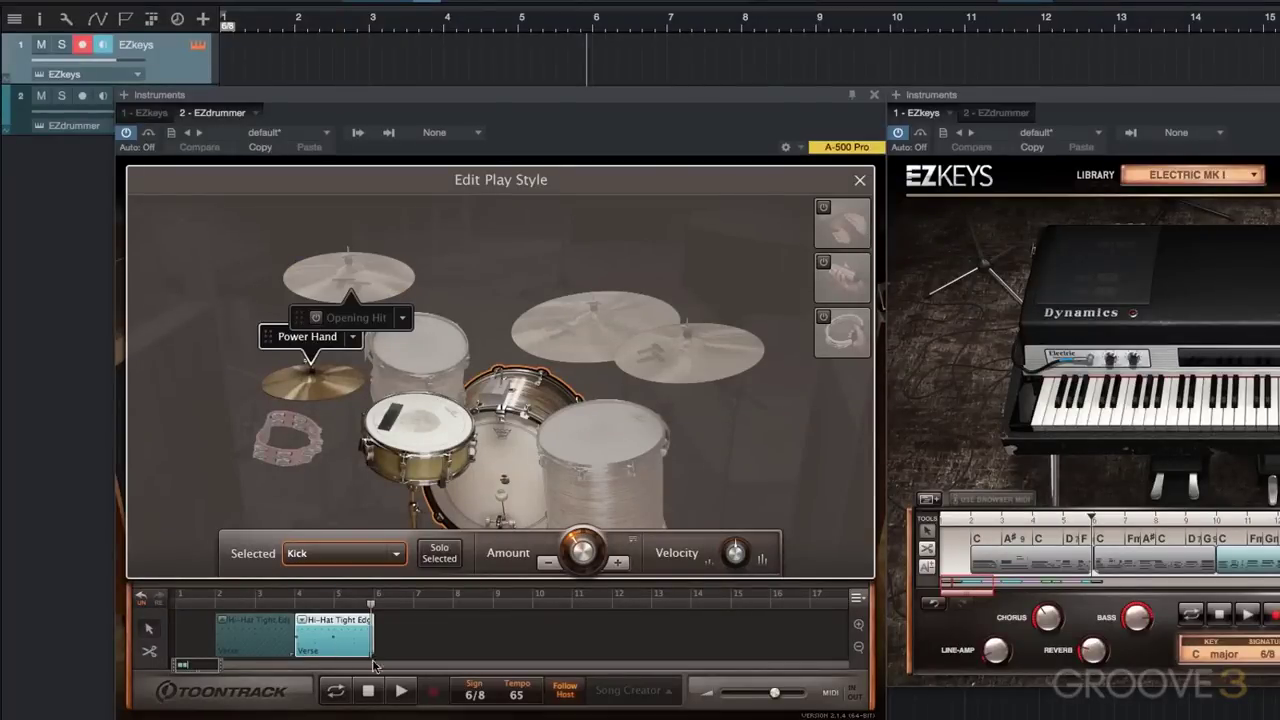
left_click(446, 28)
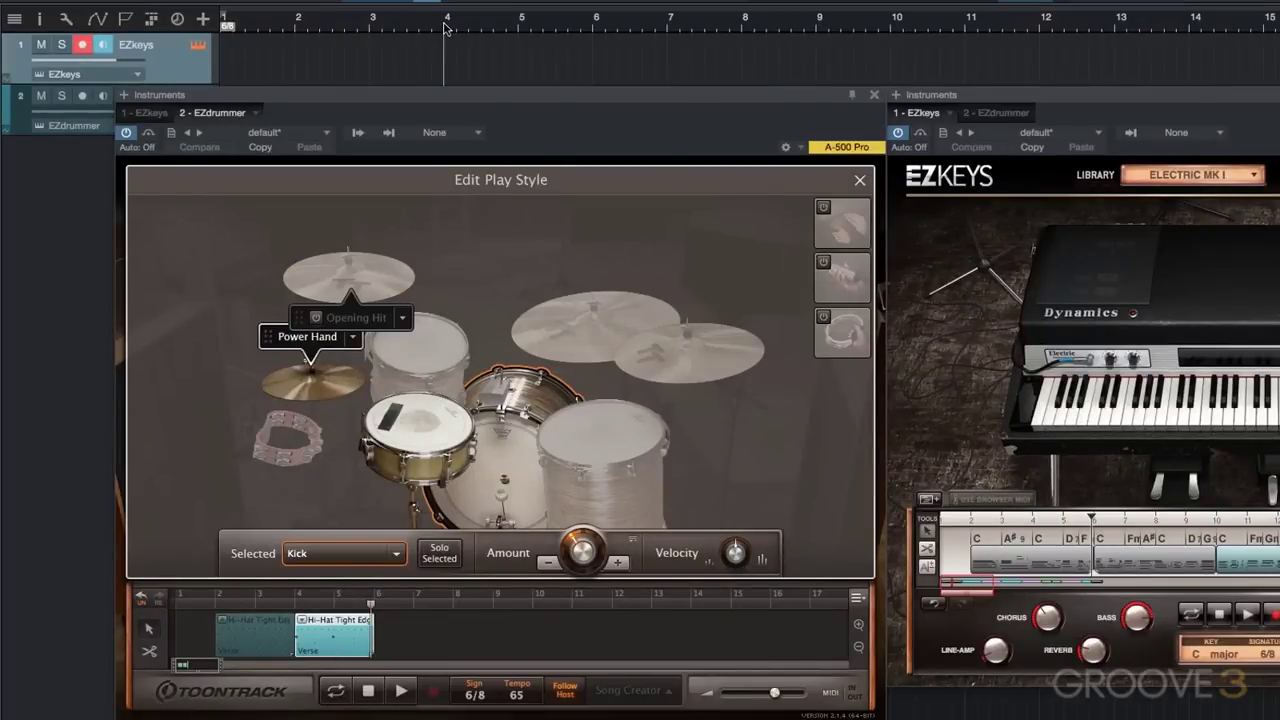
key("space")
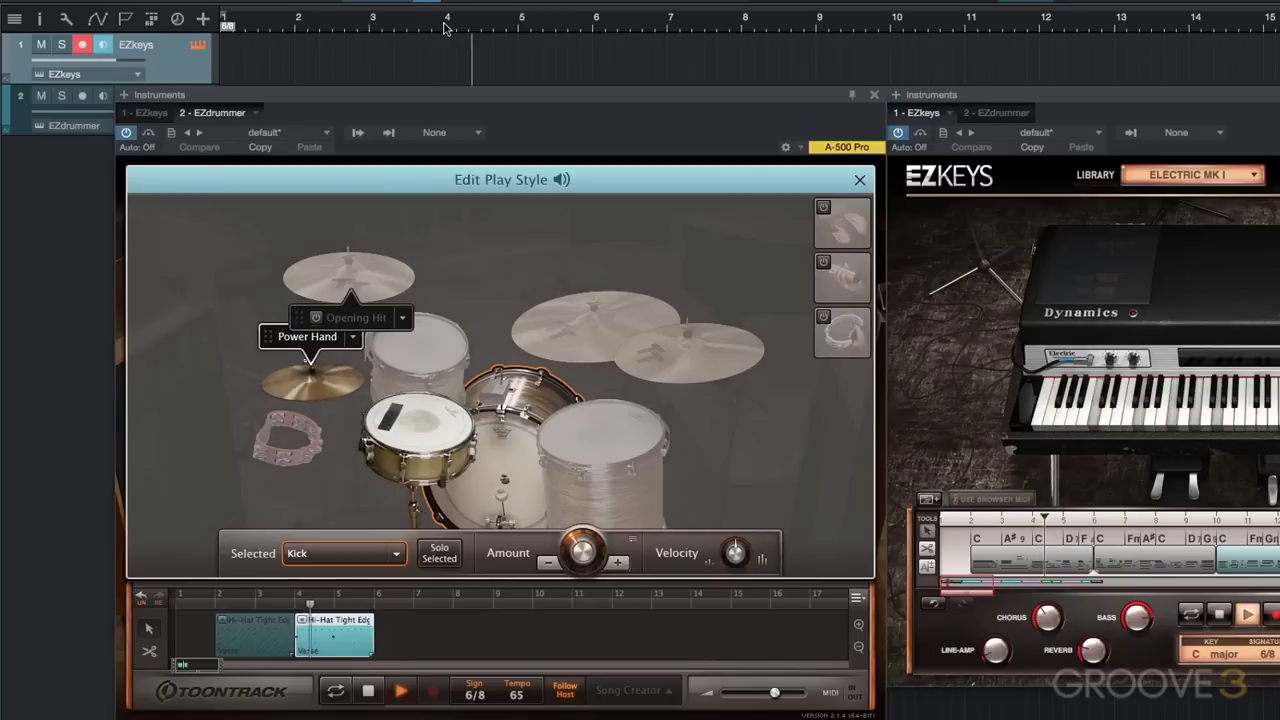
key("space")
Play the song from bar 2 to check both verse blocks, and close Edit Play Style.
left_click(297, 28)
key("space")
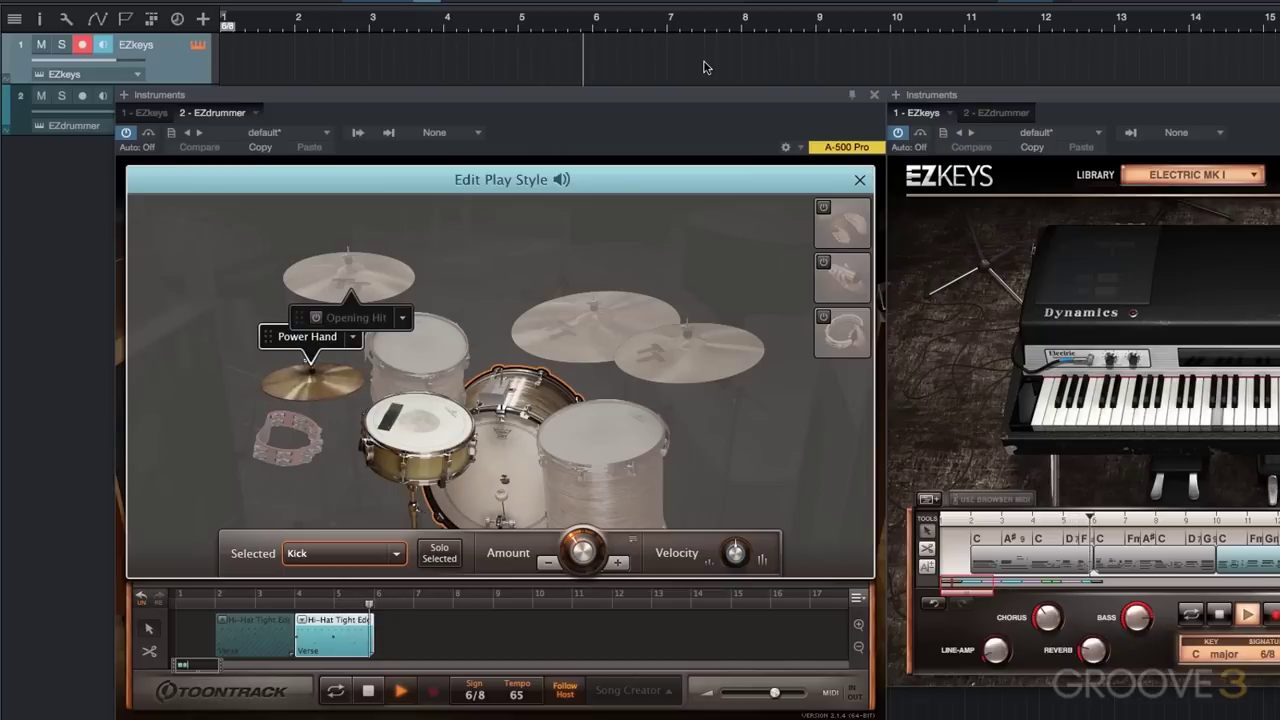
key("space")
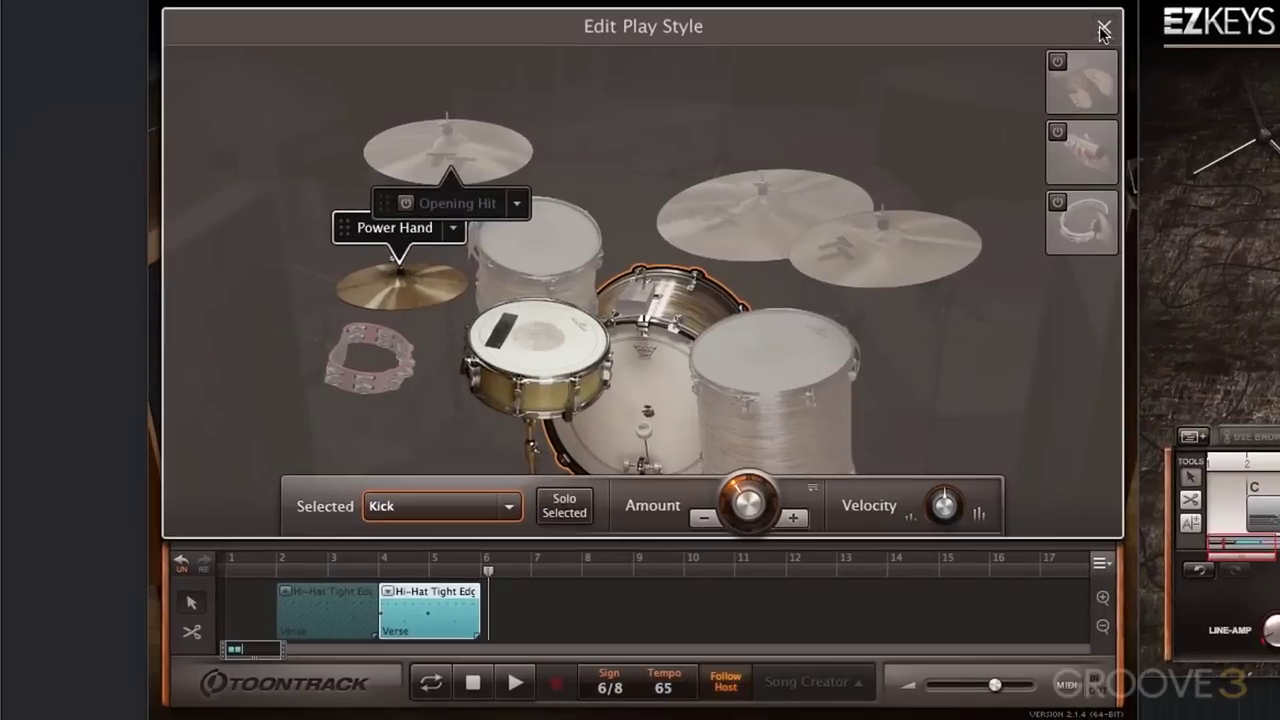
left_click(859, 180)
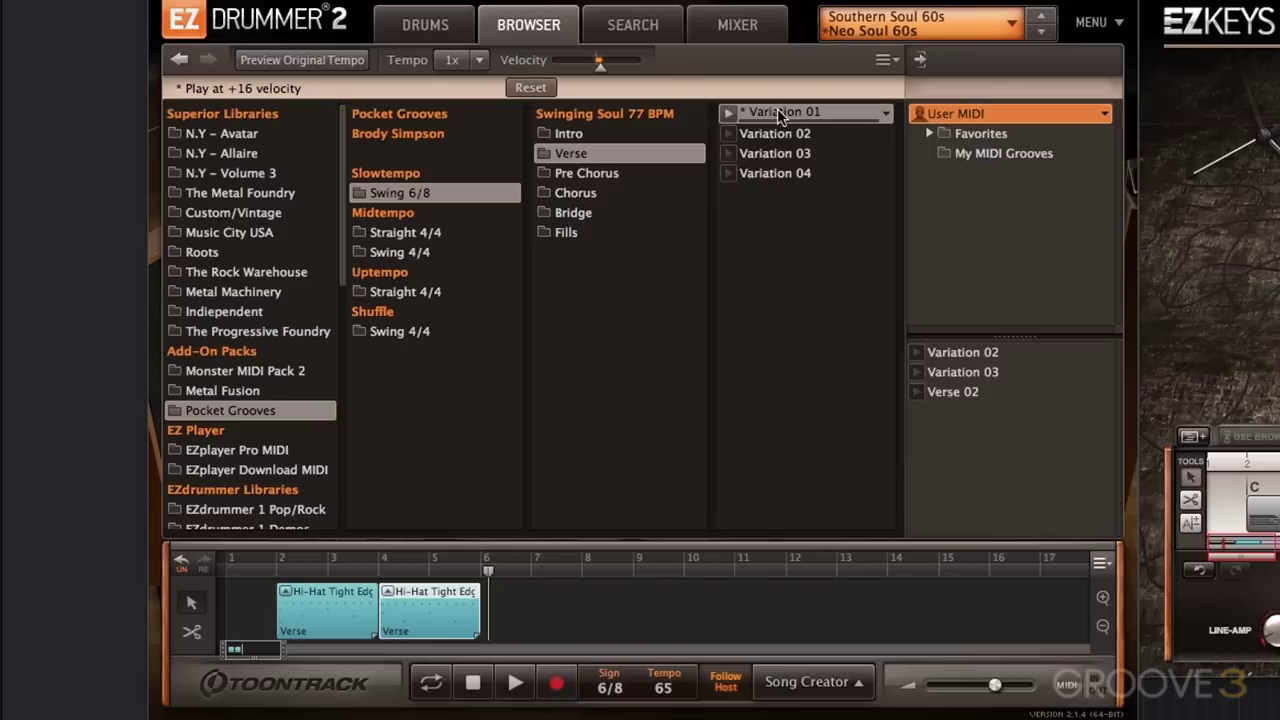
Add Verse Variation 01 at bar 6 of the song track, shorten it to end at bar 10, and play it.
left_click_drag(776, 118, 636, 601)
left_click_drag(537, 620, 502, 622)
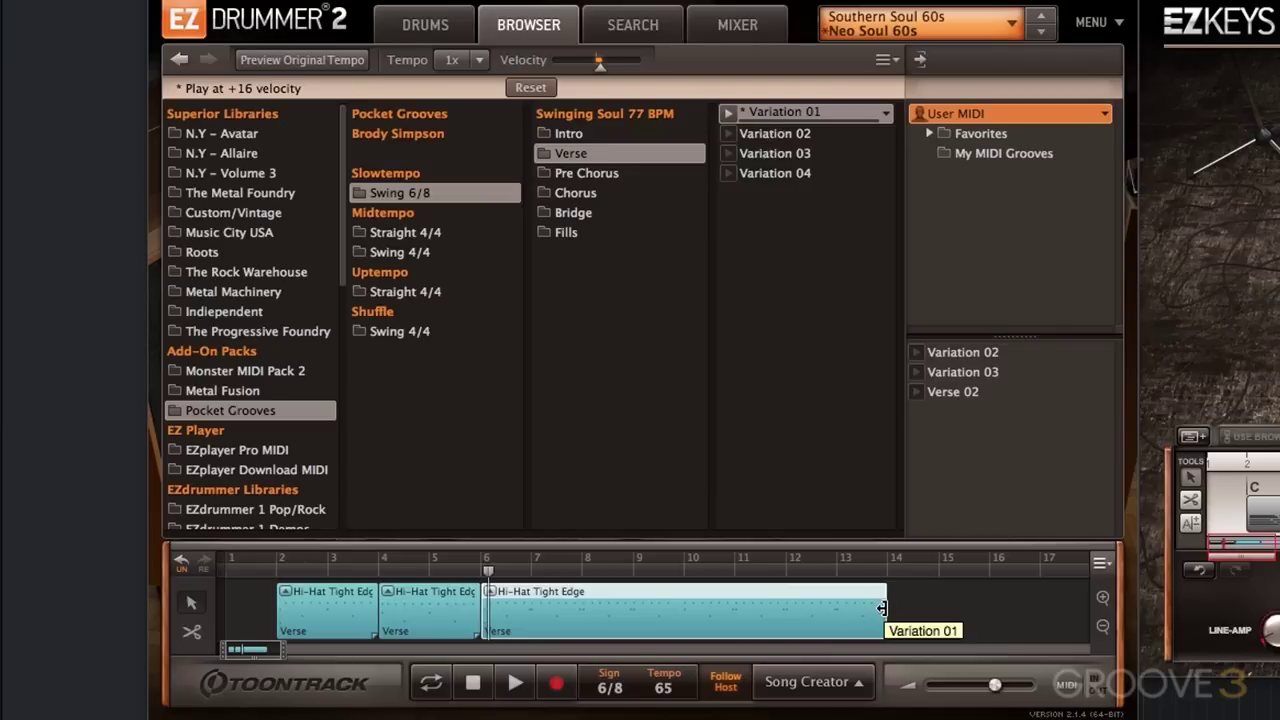
left_click_drag(881, 607, 645, 594)
key("space")
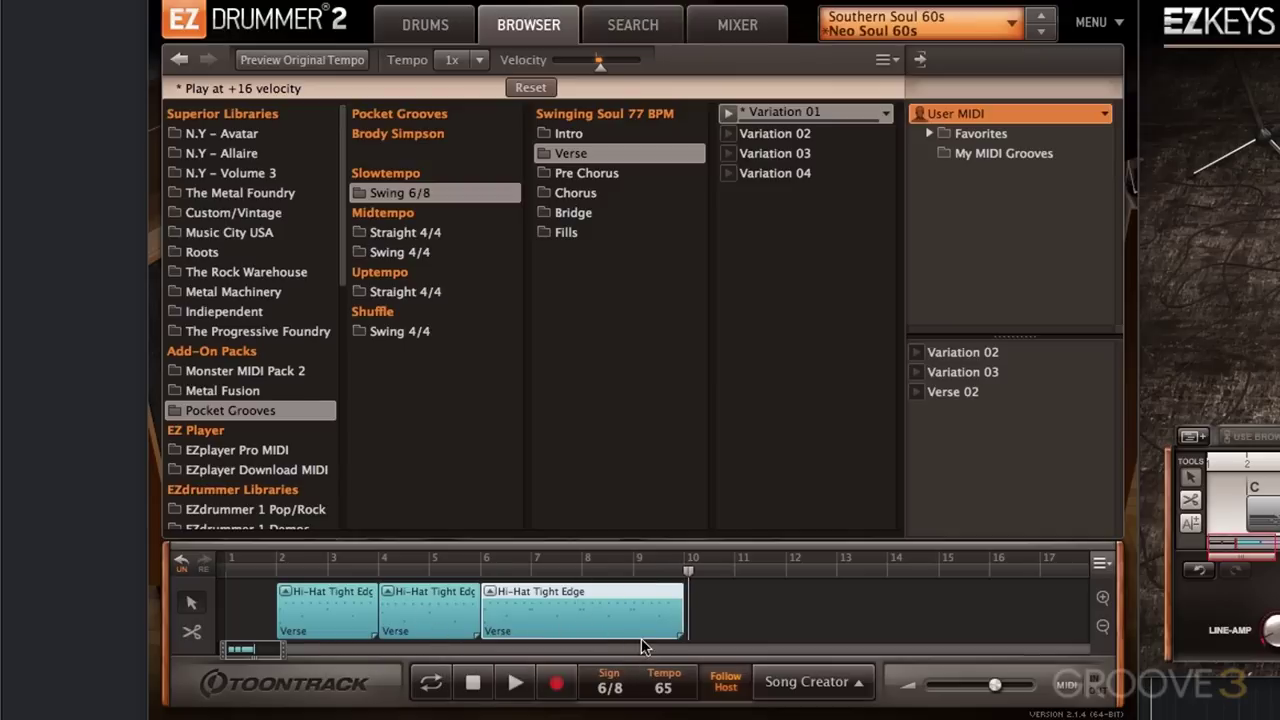
In the verse block at bar 6, reduce the kick to 6 hits, and switch the snare to Sidestick with a higher velocity.
double_click(560, 632)
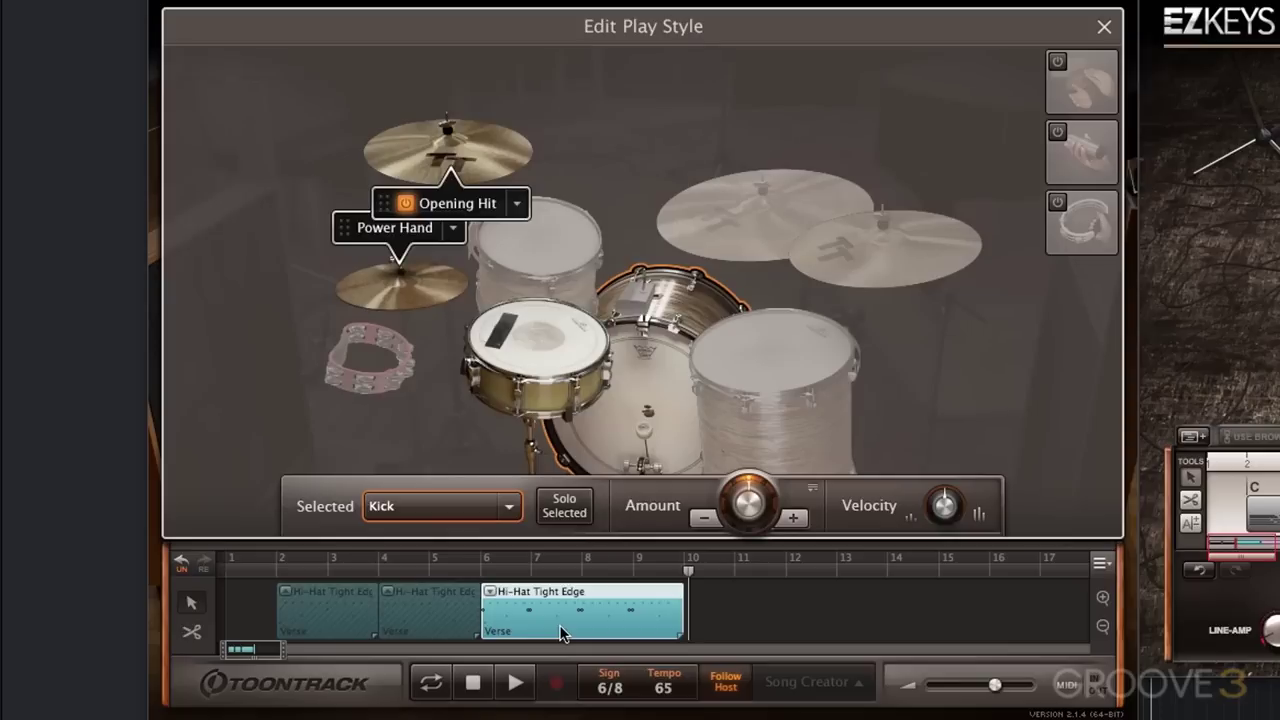
left_click(702, 520)
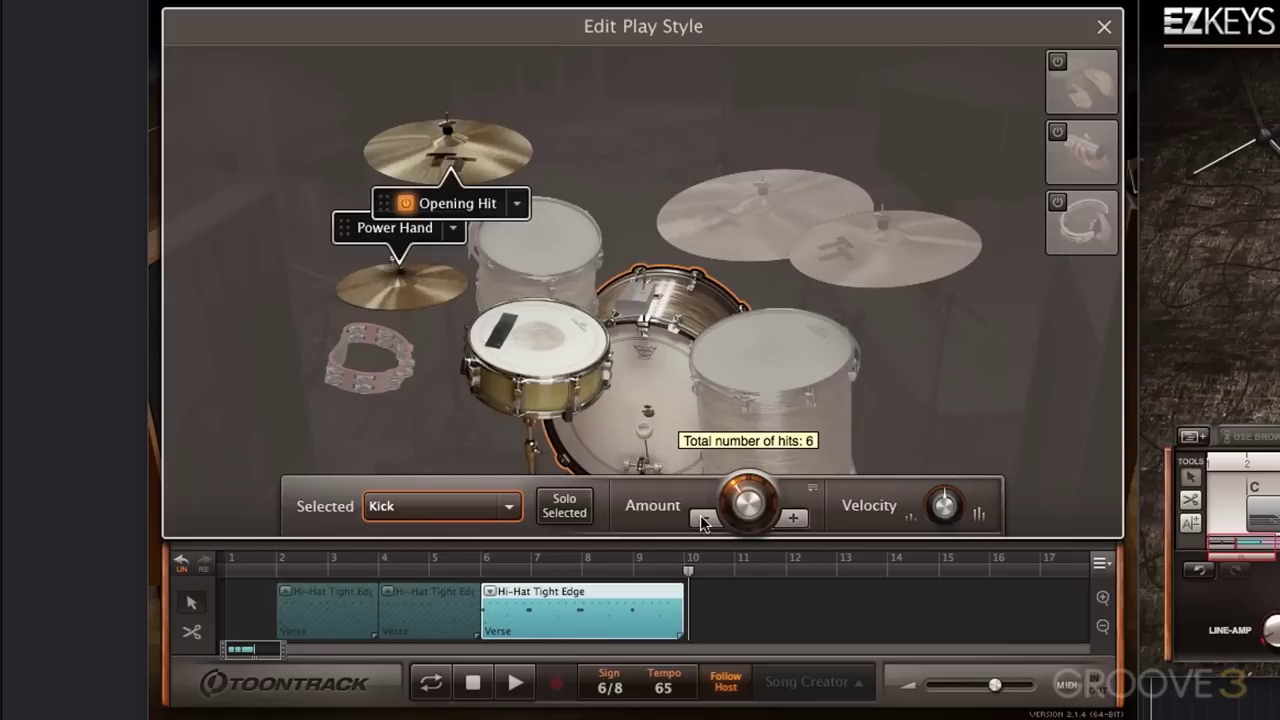
right_click(535, 345)
mouse_move(622, 478)
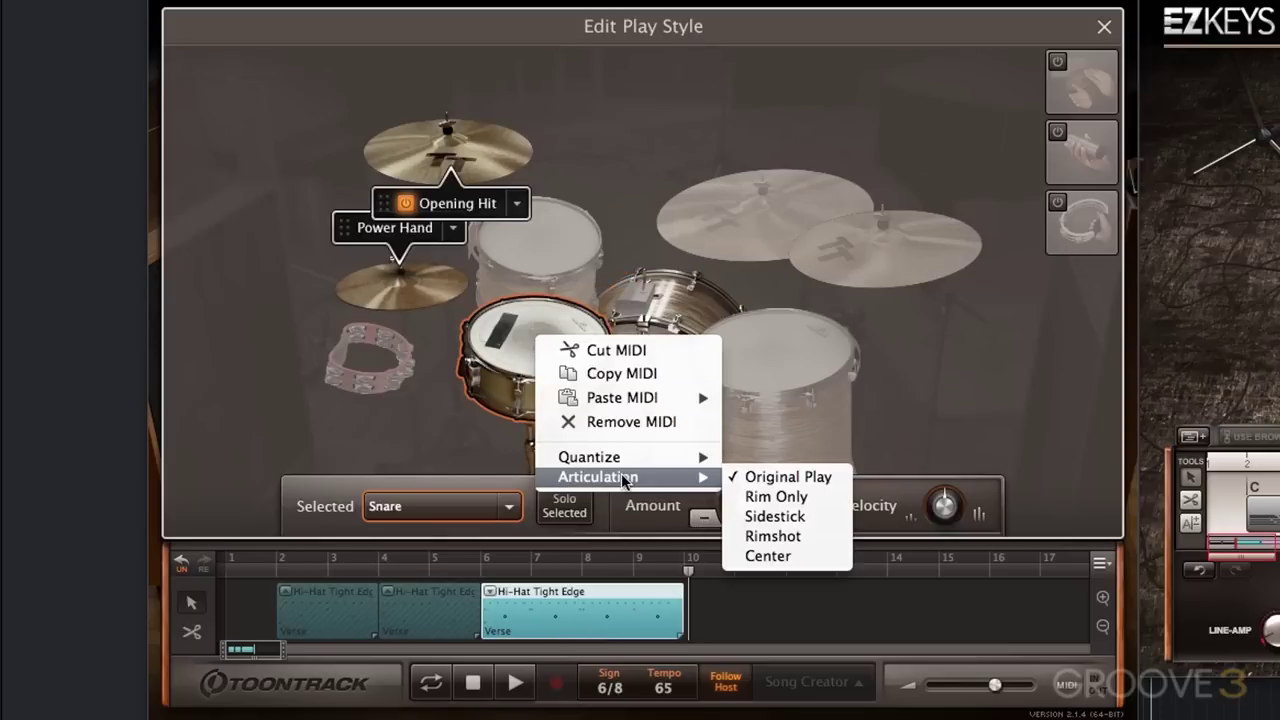
left_click(794, 518)
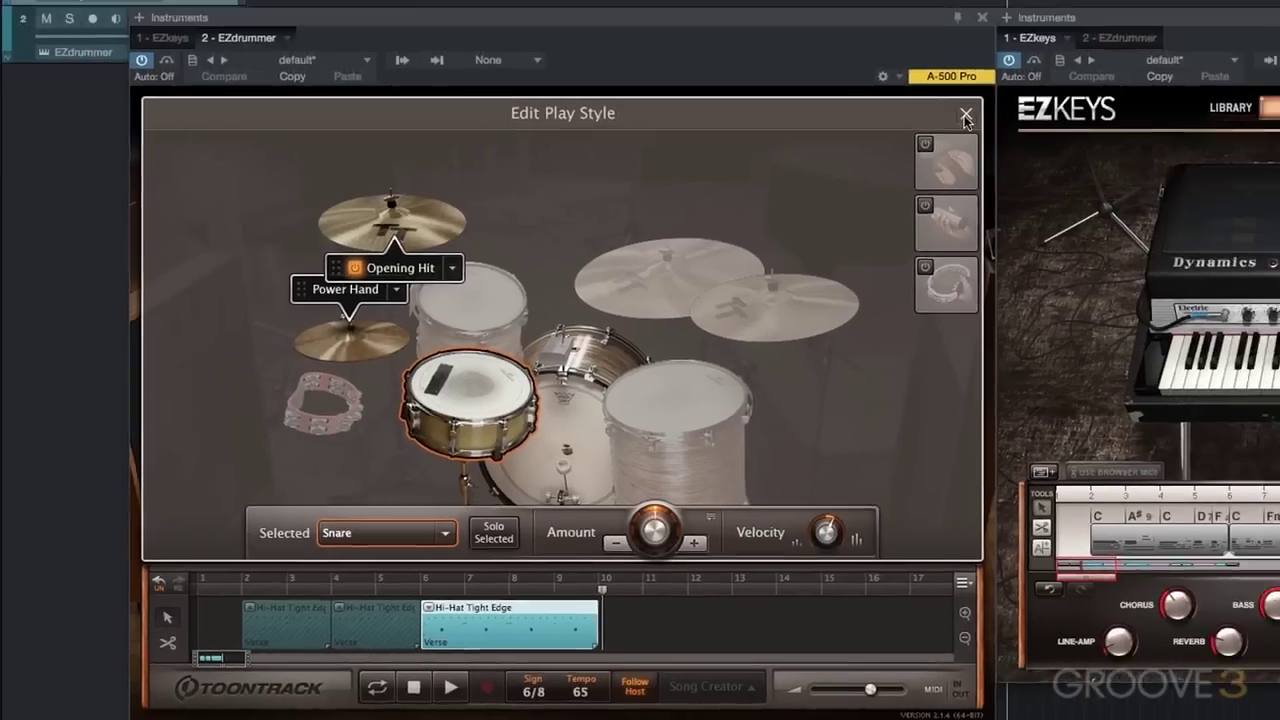
left_click(966, 118)
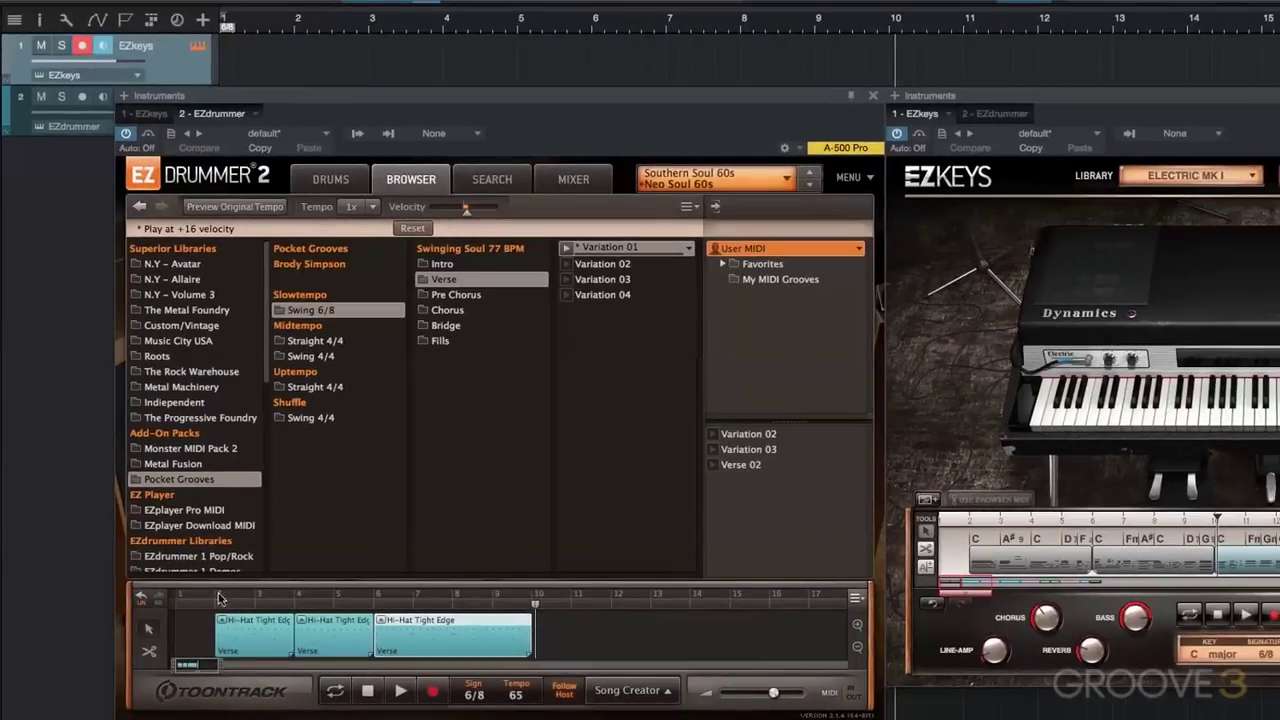
Play the song from bar 2 together with EZkeys to check the three verse blocks.
left_click(215, 610)
left_click(296, 28)
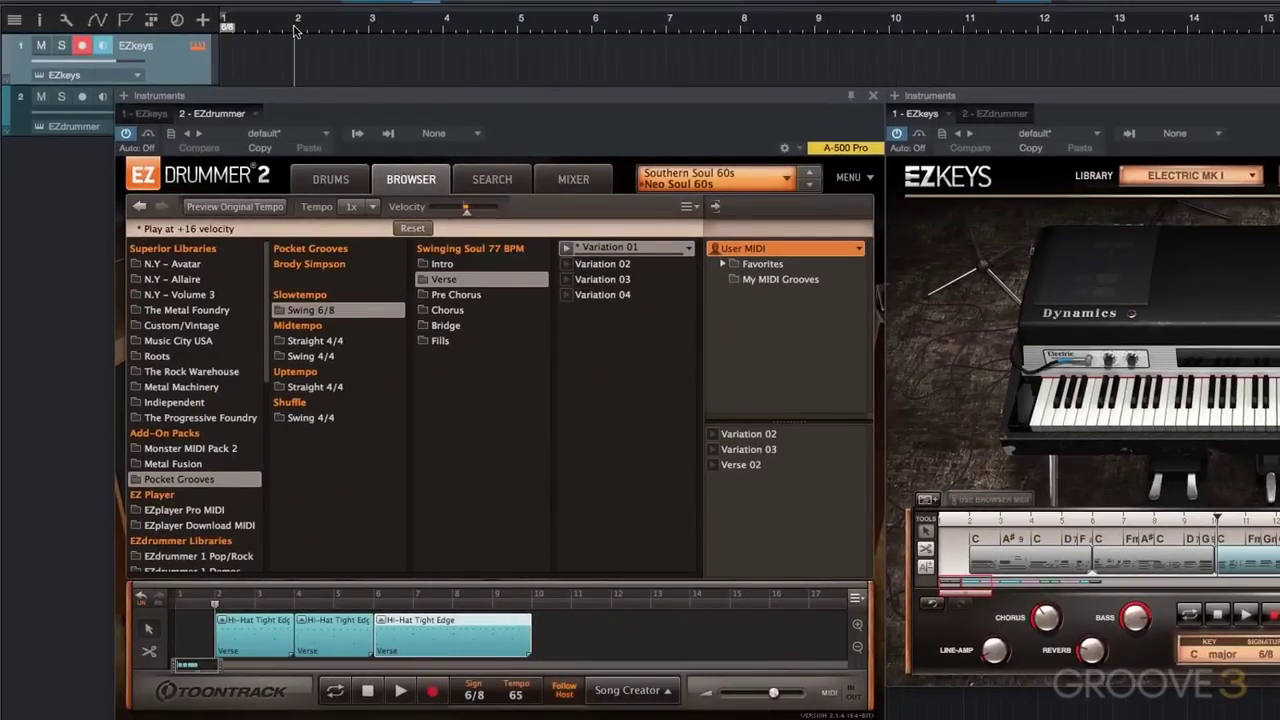
key("space")
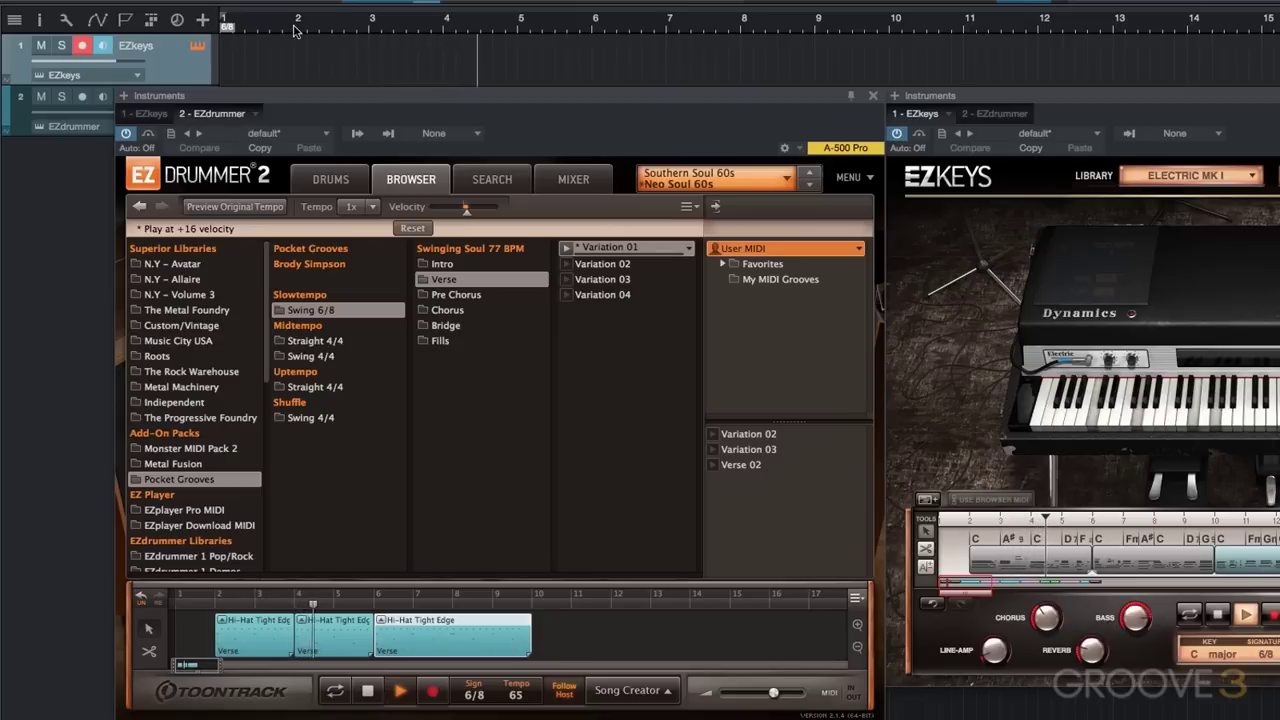
Turn off the Opening Hit in the verse block at bar 6, listen to it, and close Edit Play Style.
double_click(409, 651)
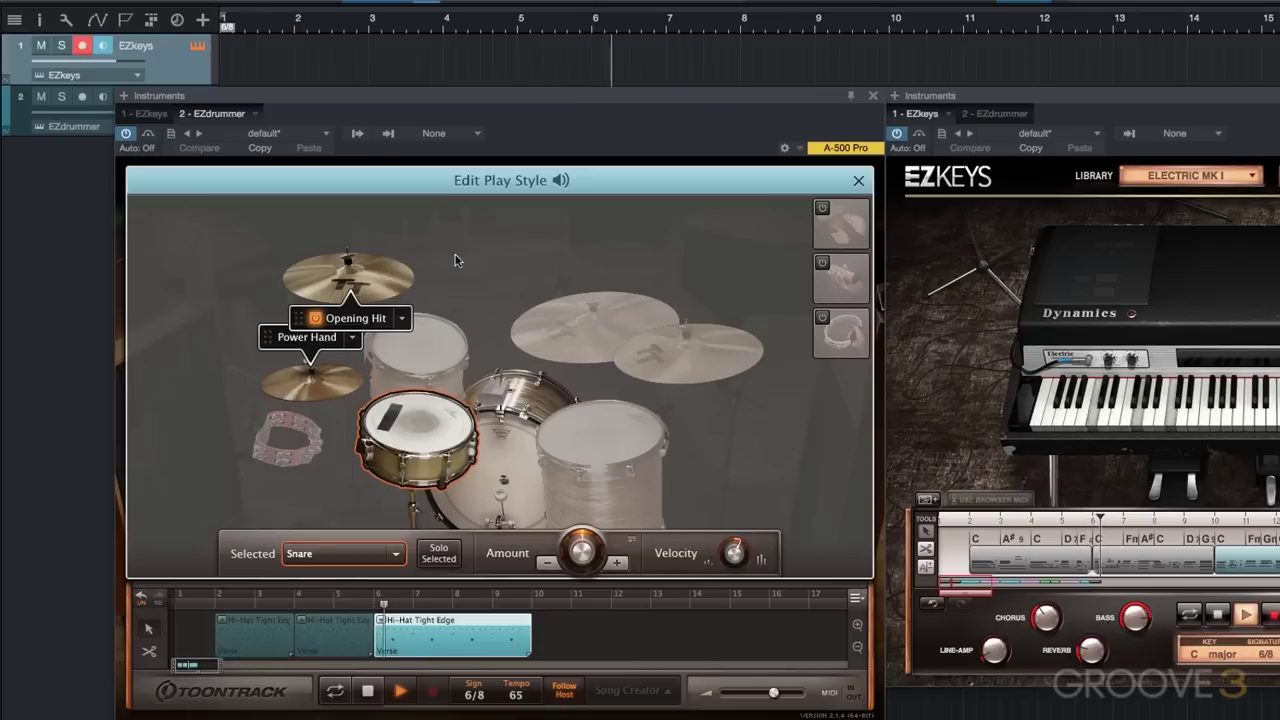
left_click(315, 319)
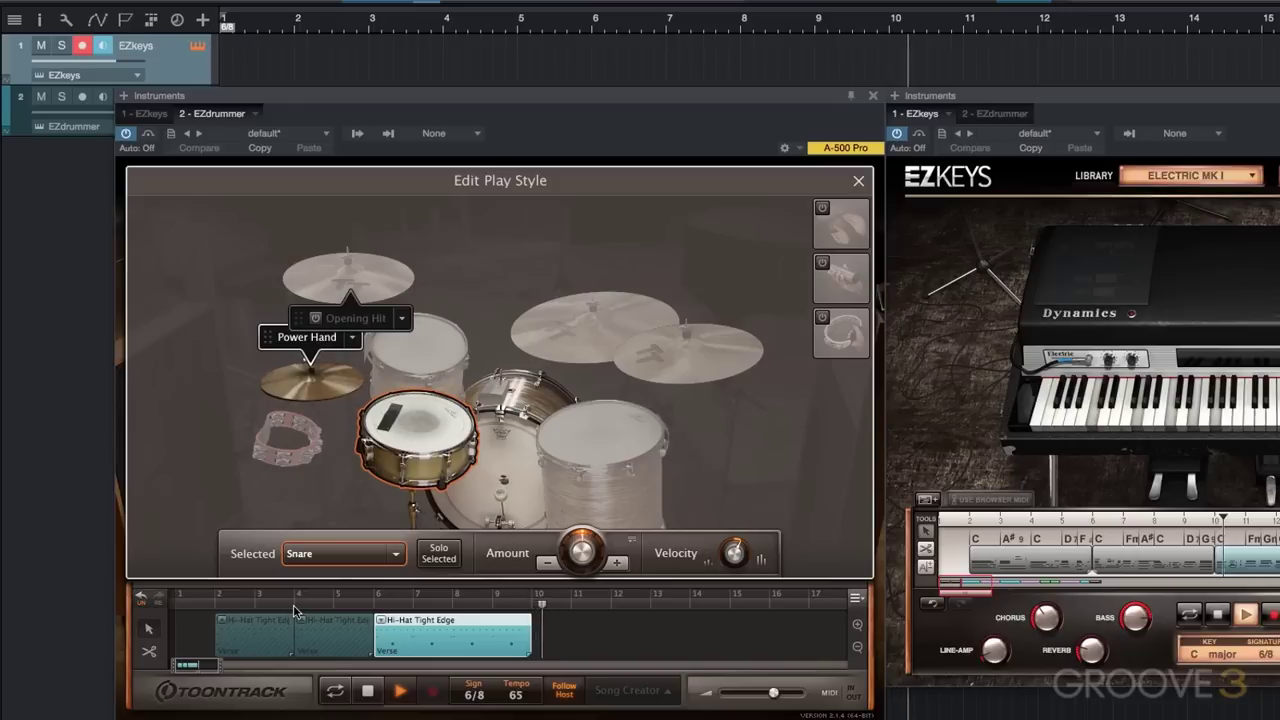
key("space")
left_click(858, 180)
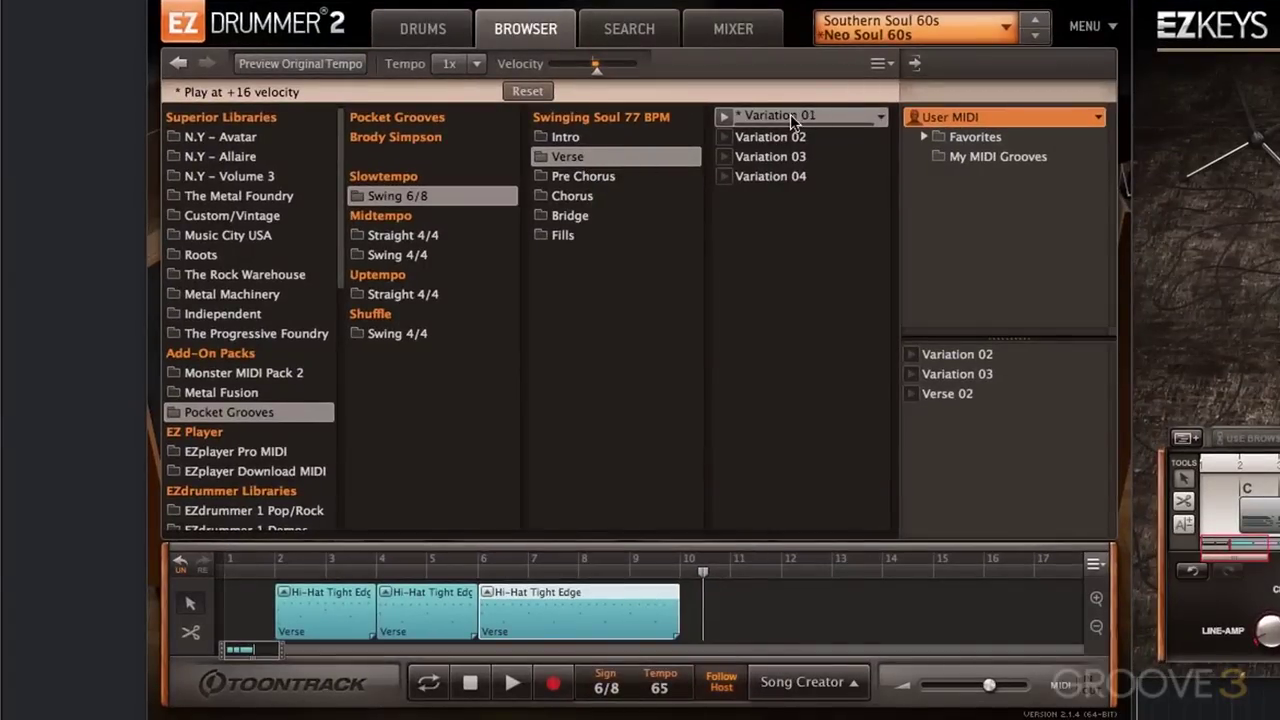
Add Verse Variation 01 at bar 10 of the song track and shorten it to end at bar 12.
left_click_drag(764, 119, 730, 624)
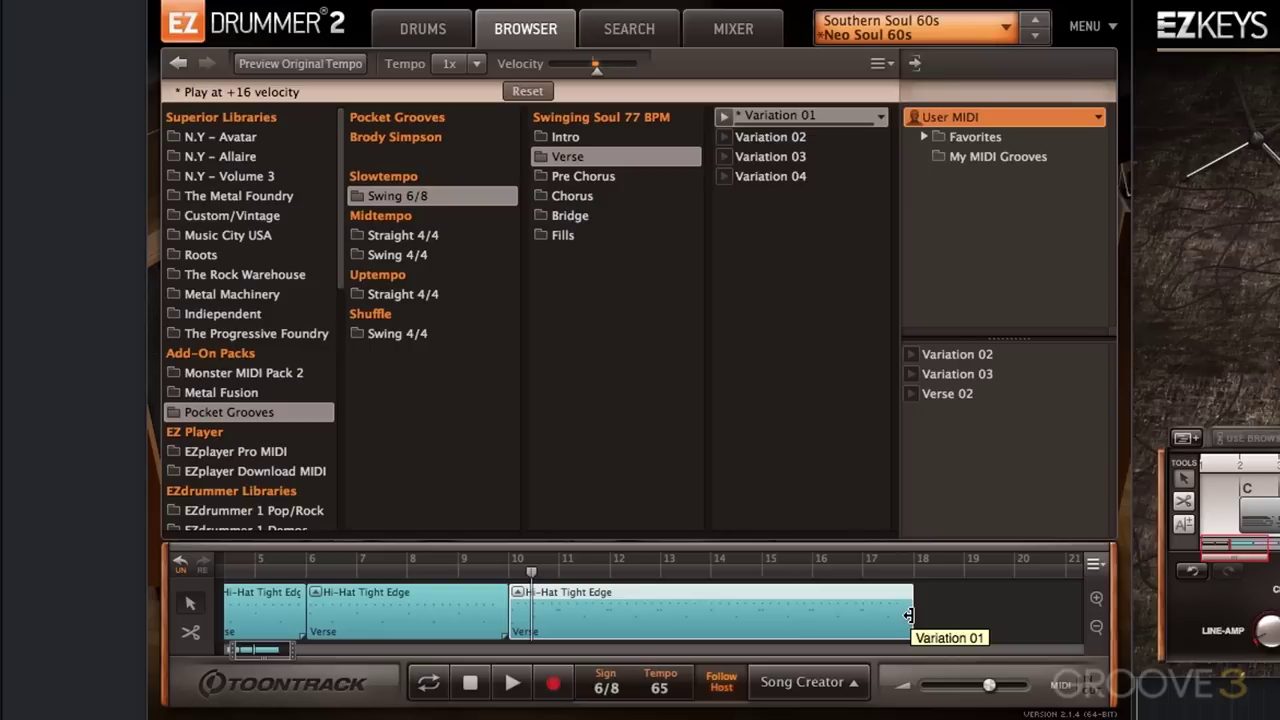
left_click_drag(909, 615, 607, 614)
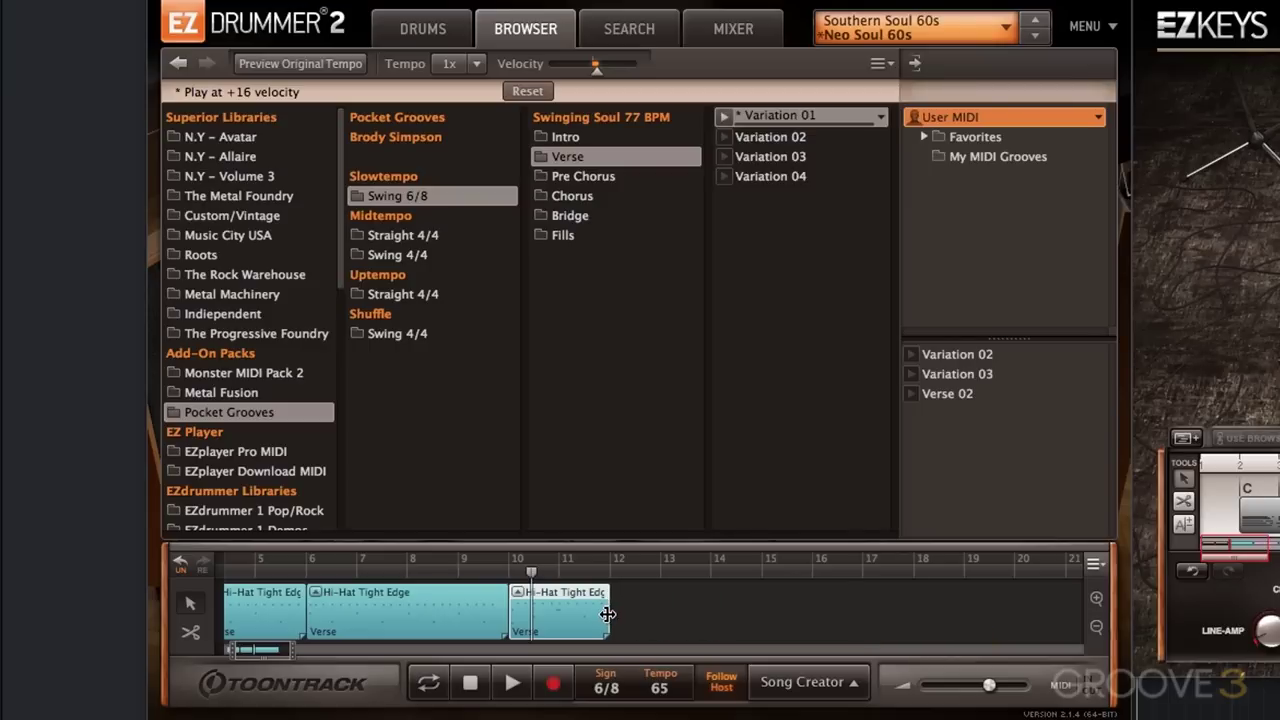
scroll(268, 666, "left", 3)
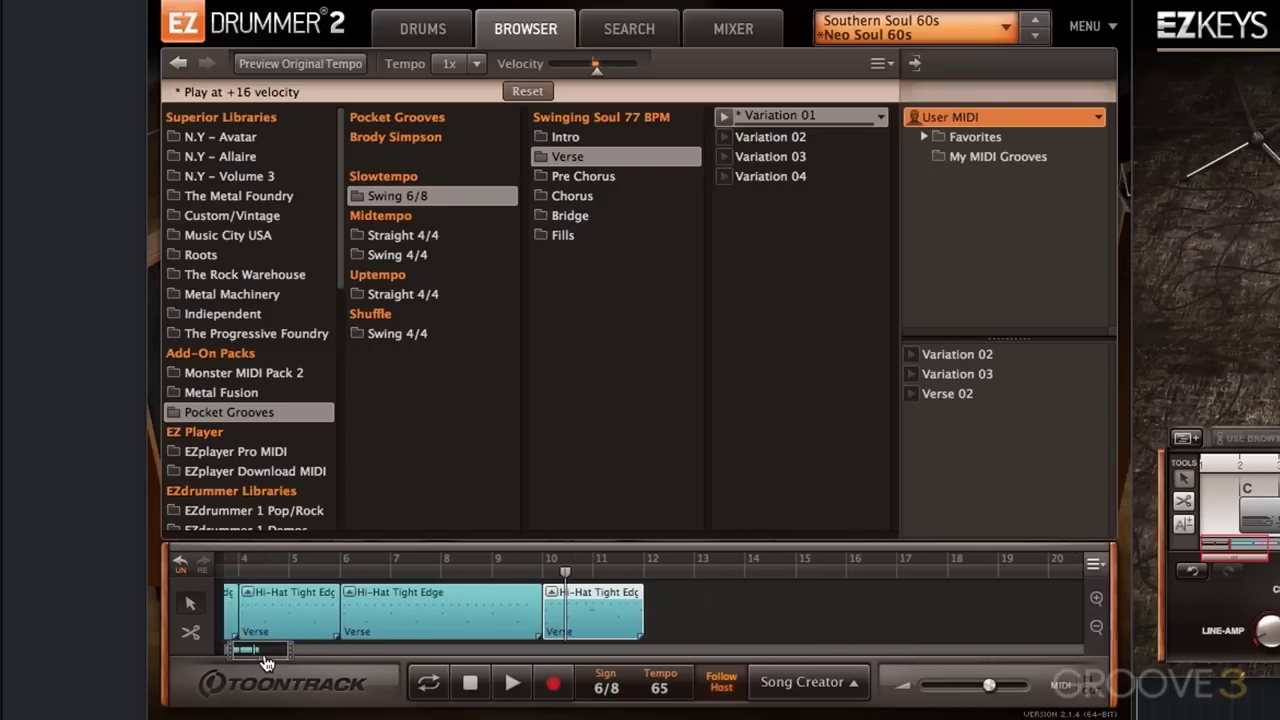
left_click_drag(268, 664, 275, 660)
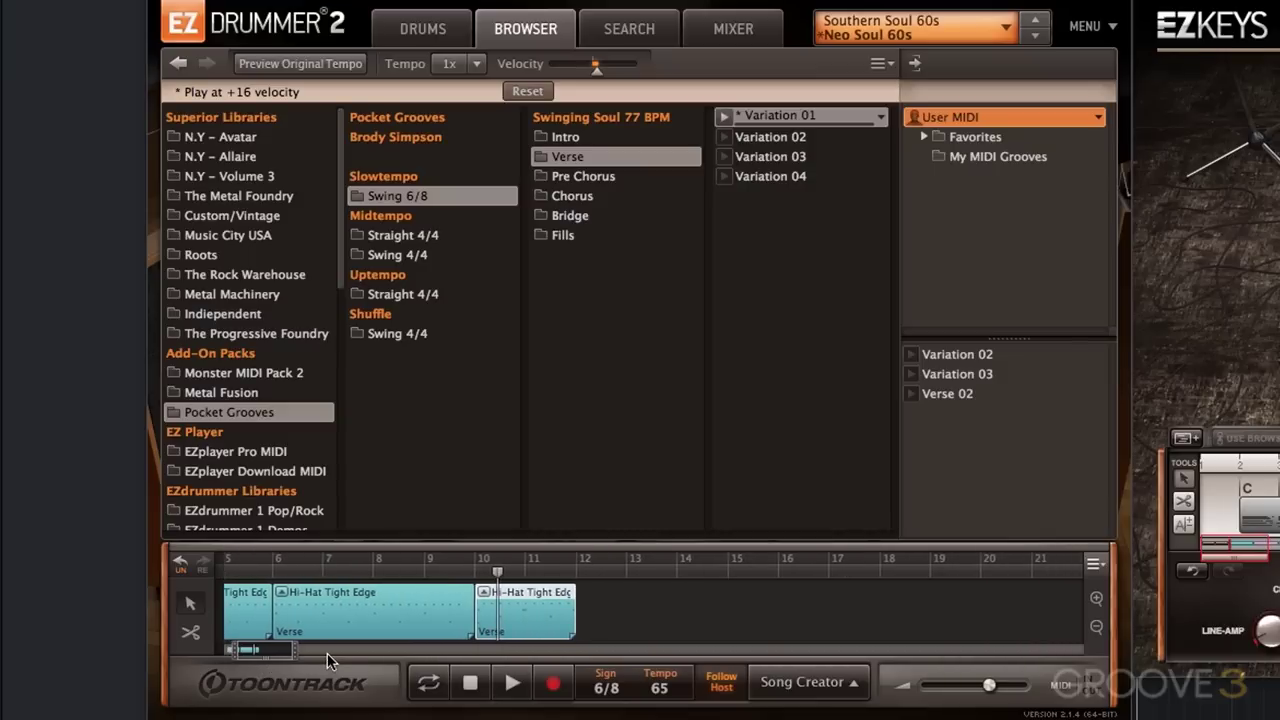
In the verse block at bar 10, change the snare articulation, raise the snare velocity by 26, and reduce the kick amount.
double_click(533, 613)
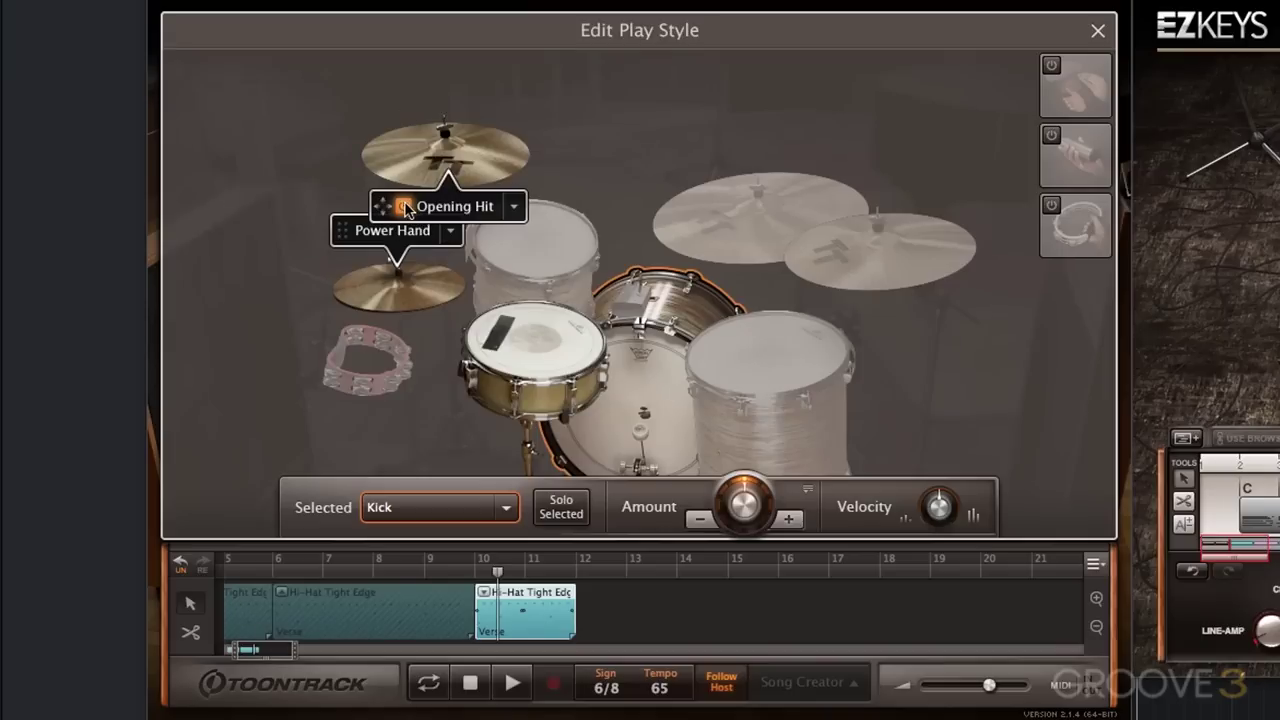
right_click(543, 342)
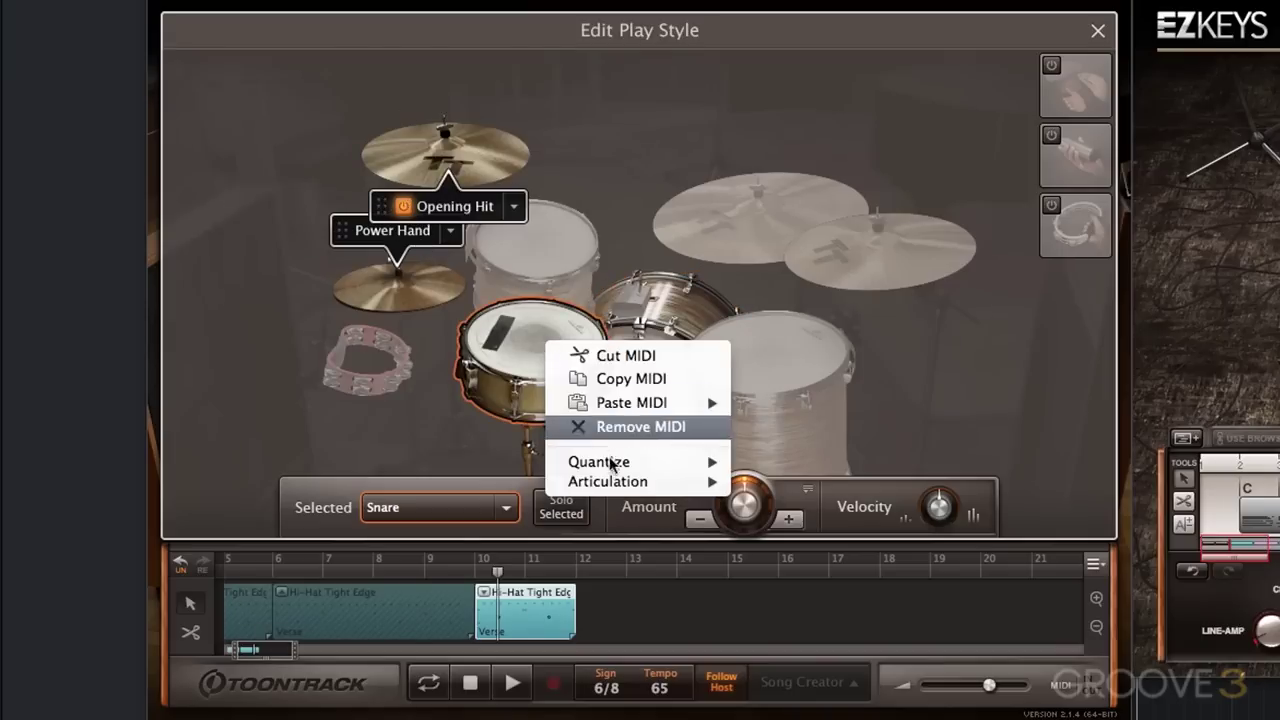
mouse_move(940, 512)
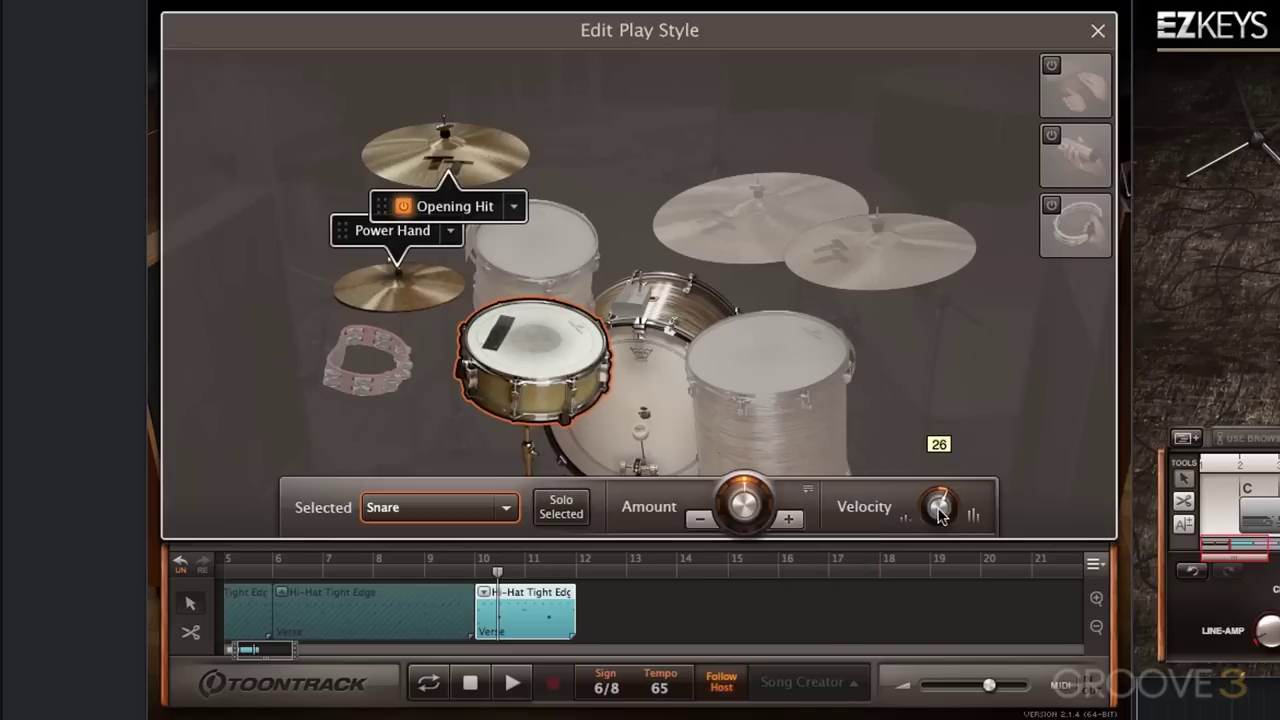
left_click(650, 428)
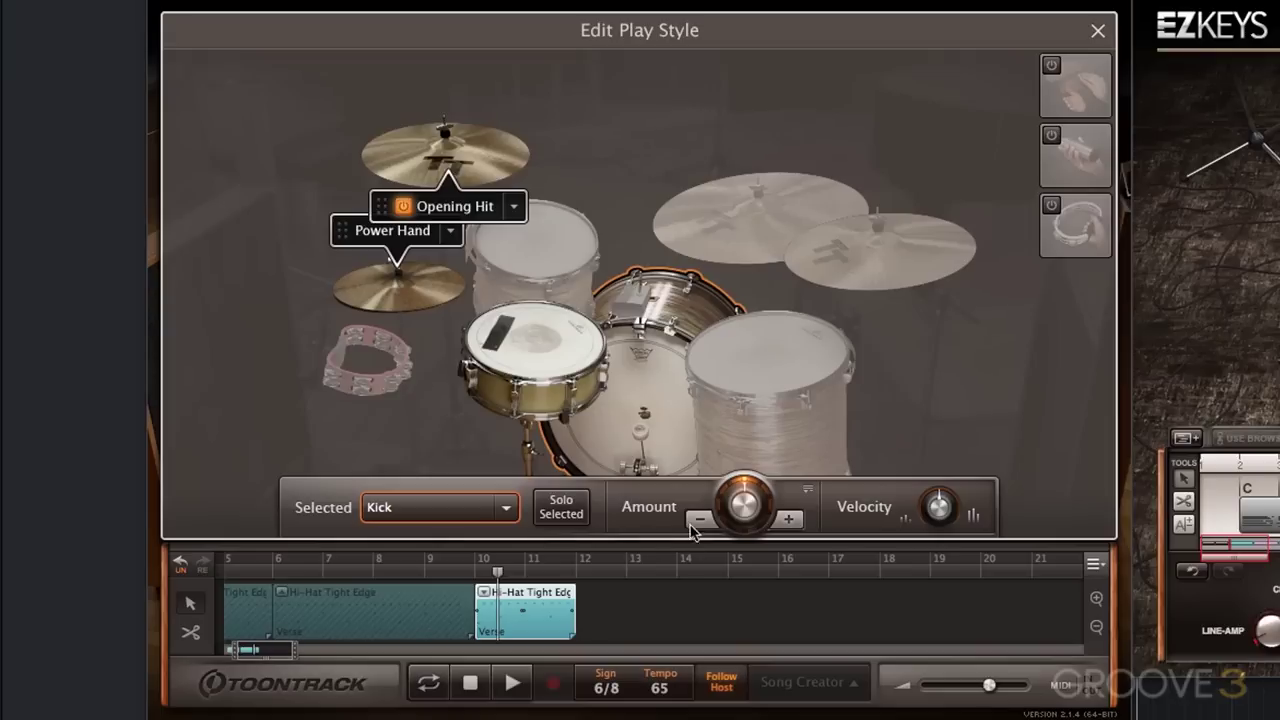
Duplicate the edited verse block from bar 10 to bar 12 and turn off the Opening Hit in the copy.
left_click(596, 610)
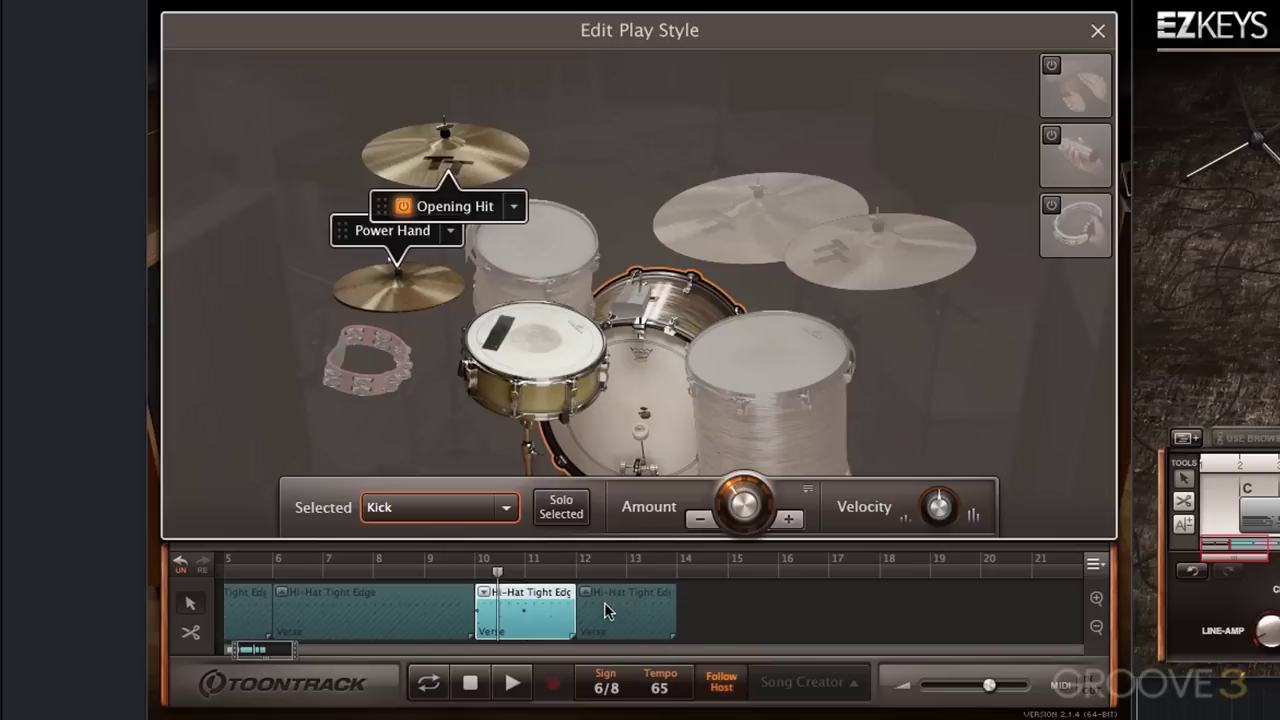
left_click(622, 628)
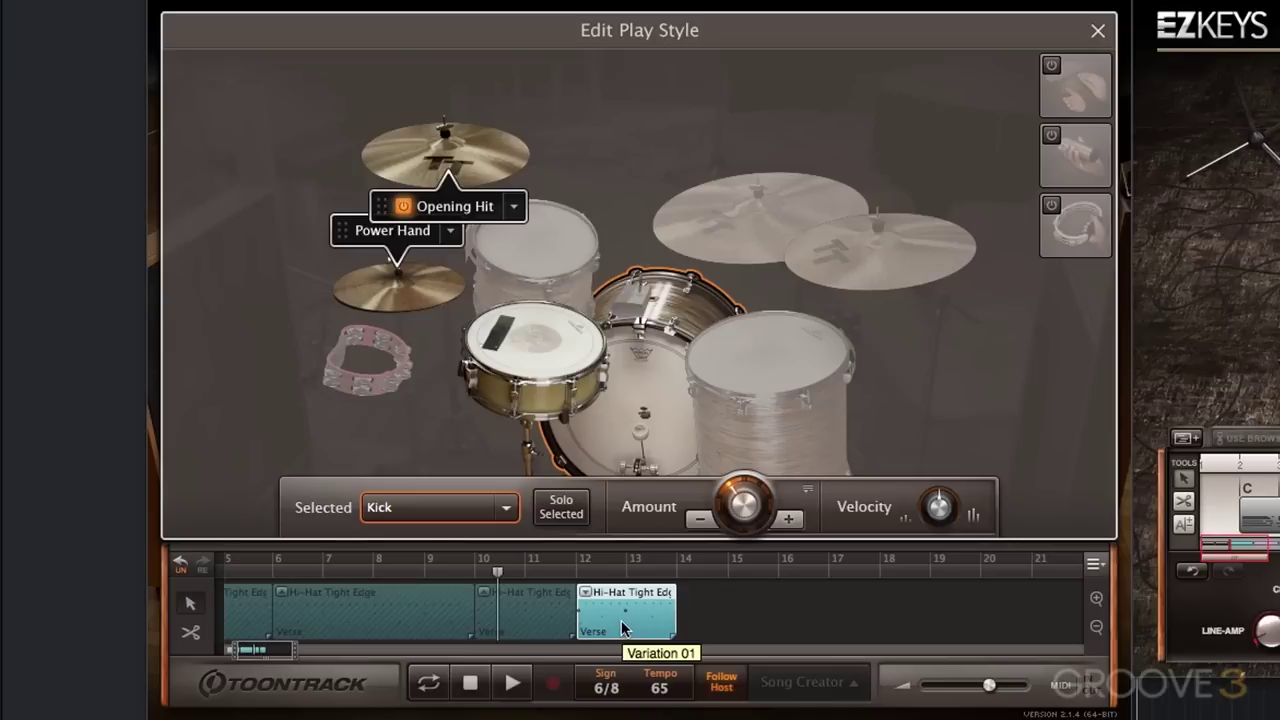
left_click(404, 207)
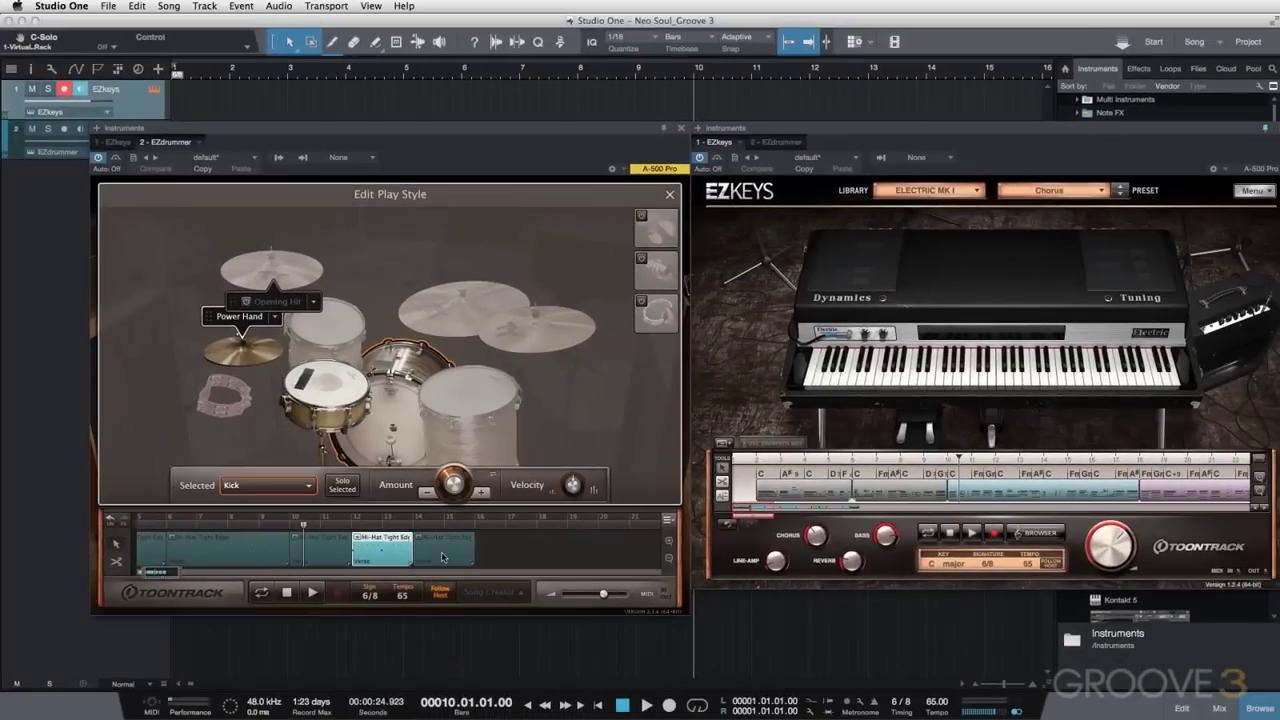
Duplicate the bar 12 verse block to bars 14 and 16, and play the song from bar 10 up to bar 18.
left_click_drag(609, 628, 790, 622)
left_click_drag(482, 554, 511, 554)
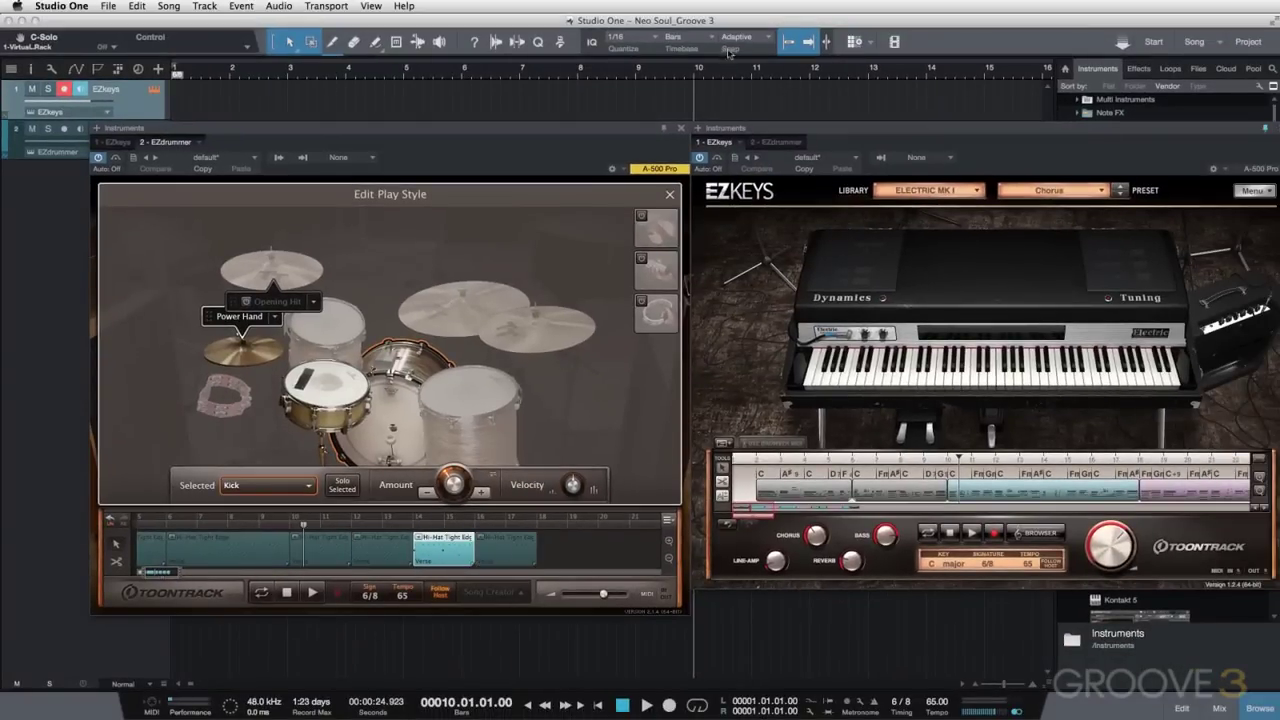
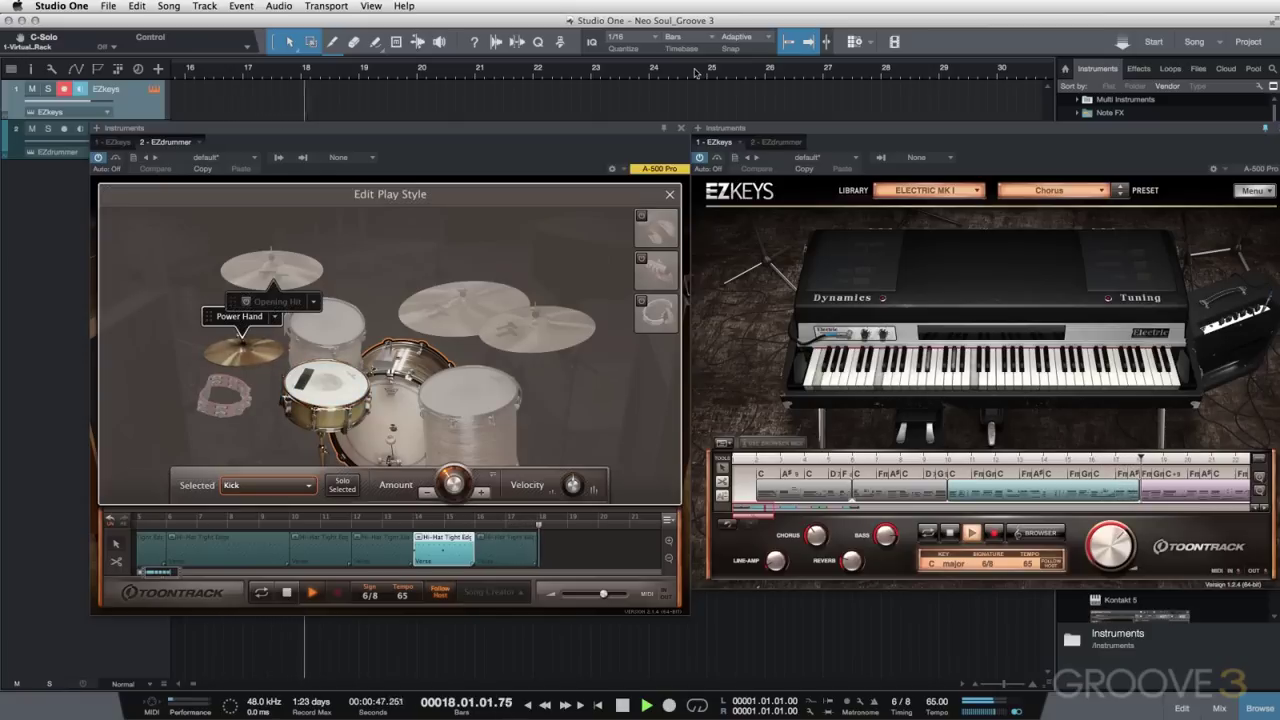
key("space")
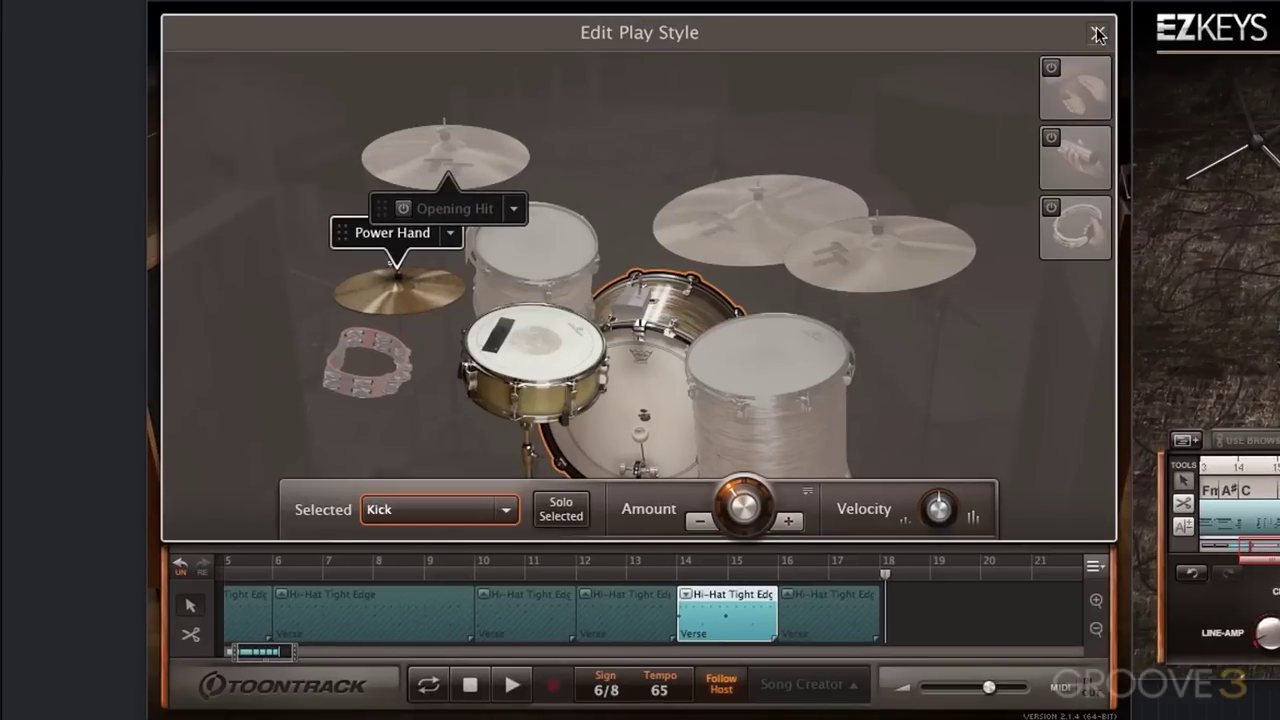
left_click(1097, 34)
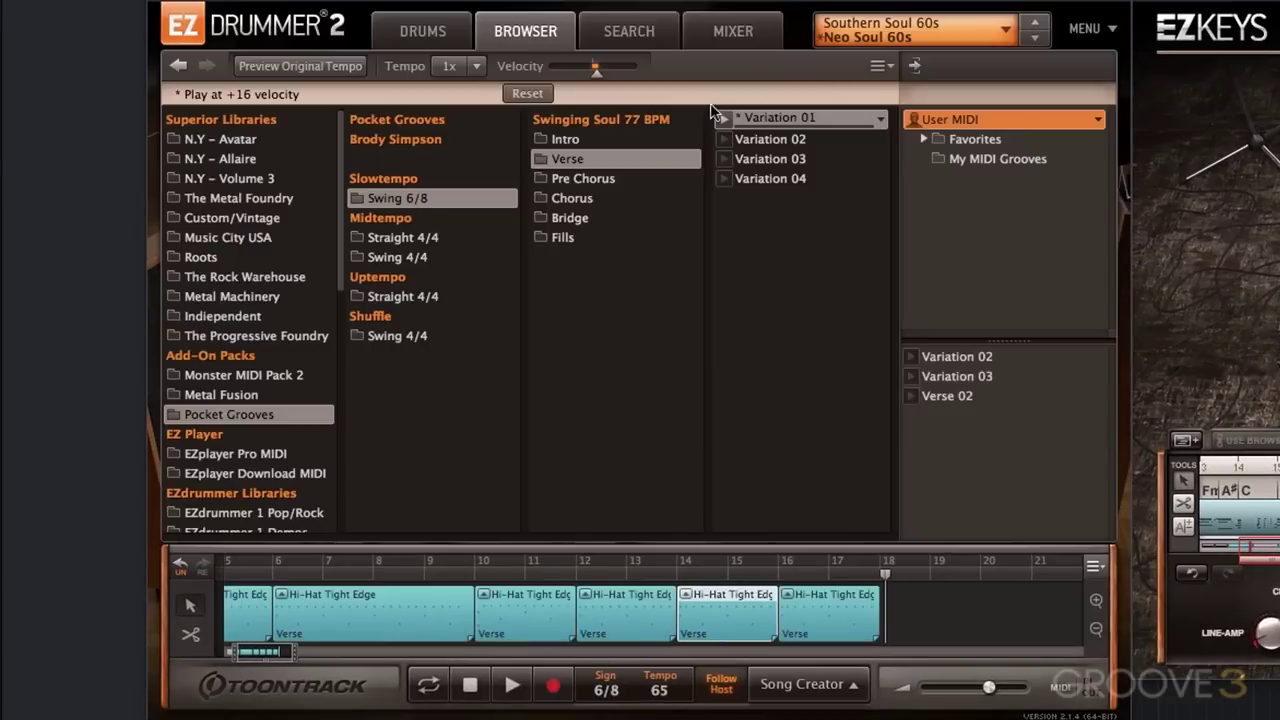
Add Verse Variation 04 at bar 18 of the song track, directly behind the last verse block.
left_click(771, 180)
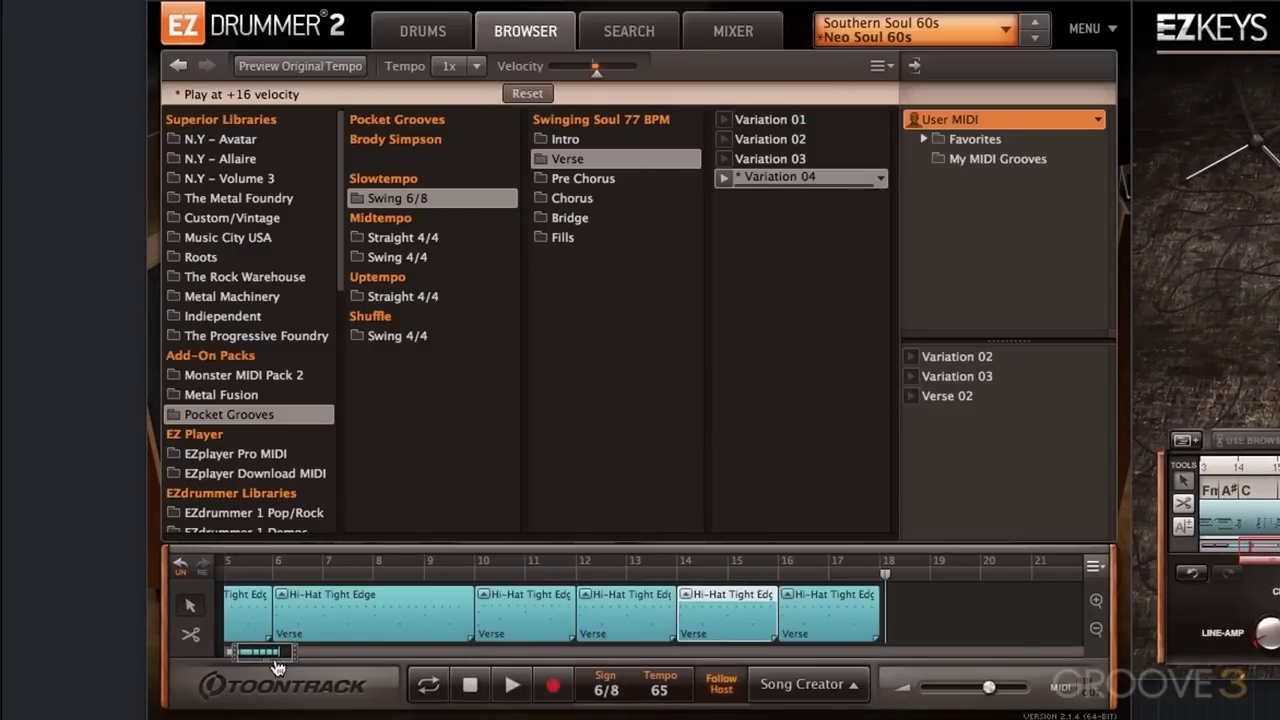
left_click_drag(276, 663, 333, 659)
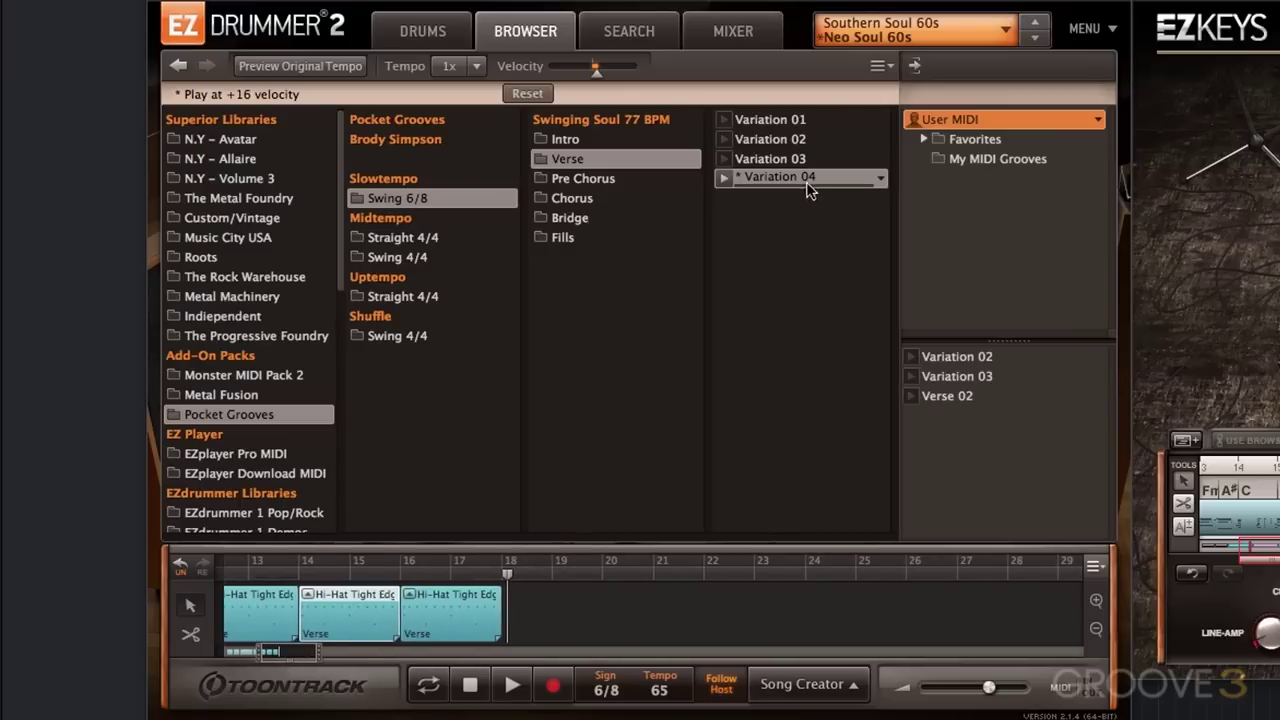
left_click_drag(785, 190, 624, 602)
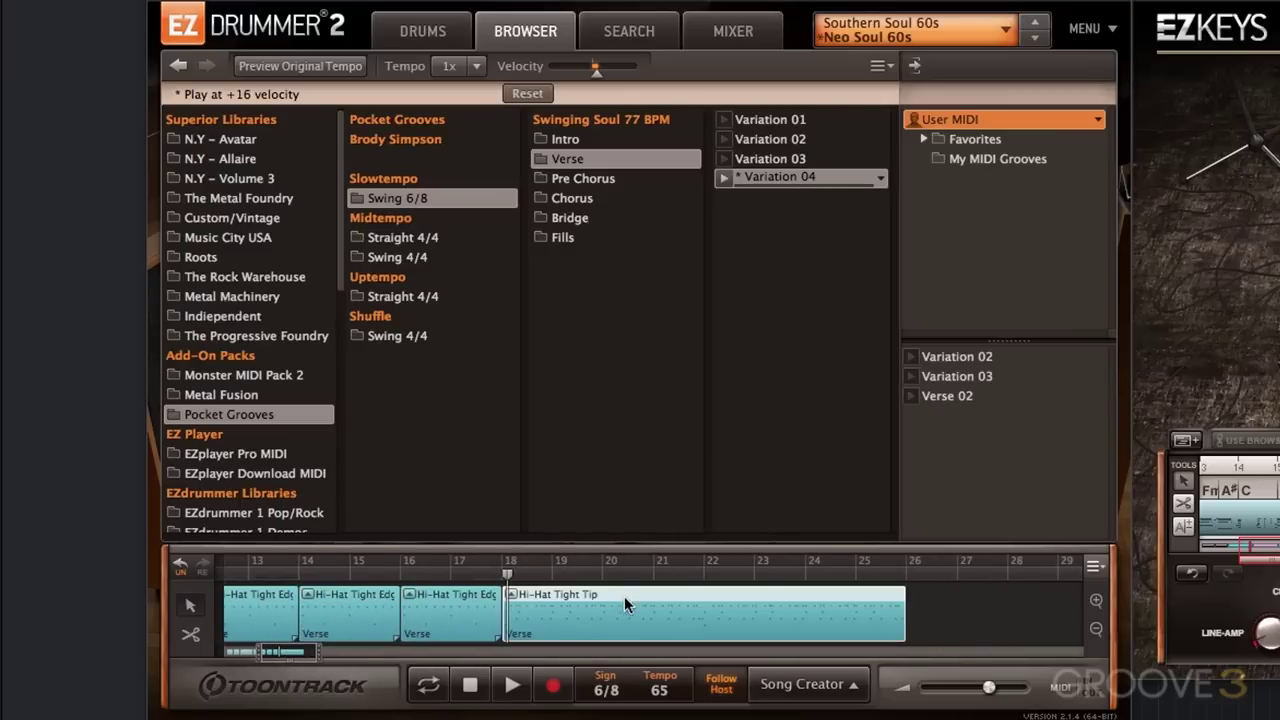
Open the verse block at bar 18 in Edit Play Style, select its hi-hat, and play the groove from bar 18.
double_click(669, 617)
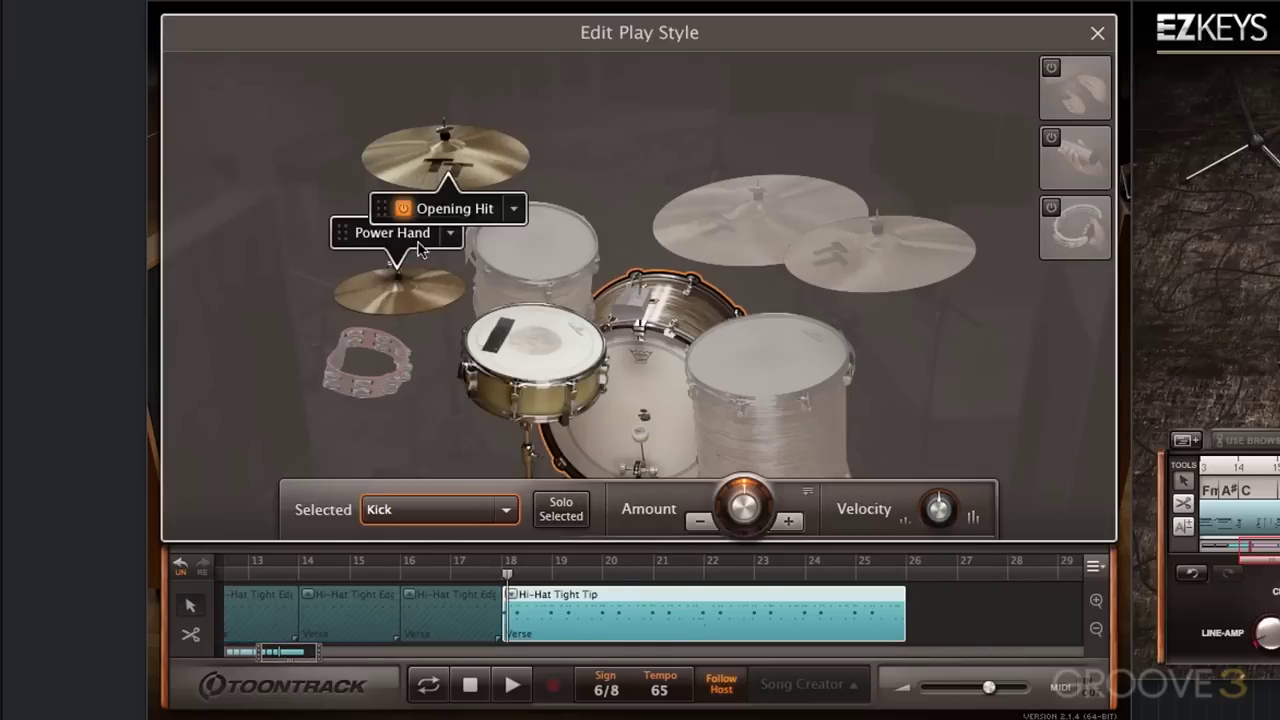
left_click(418, 300)
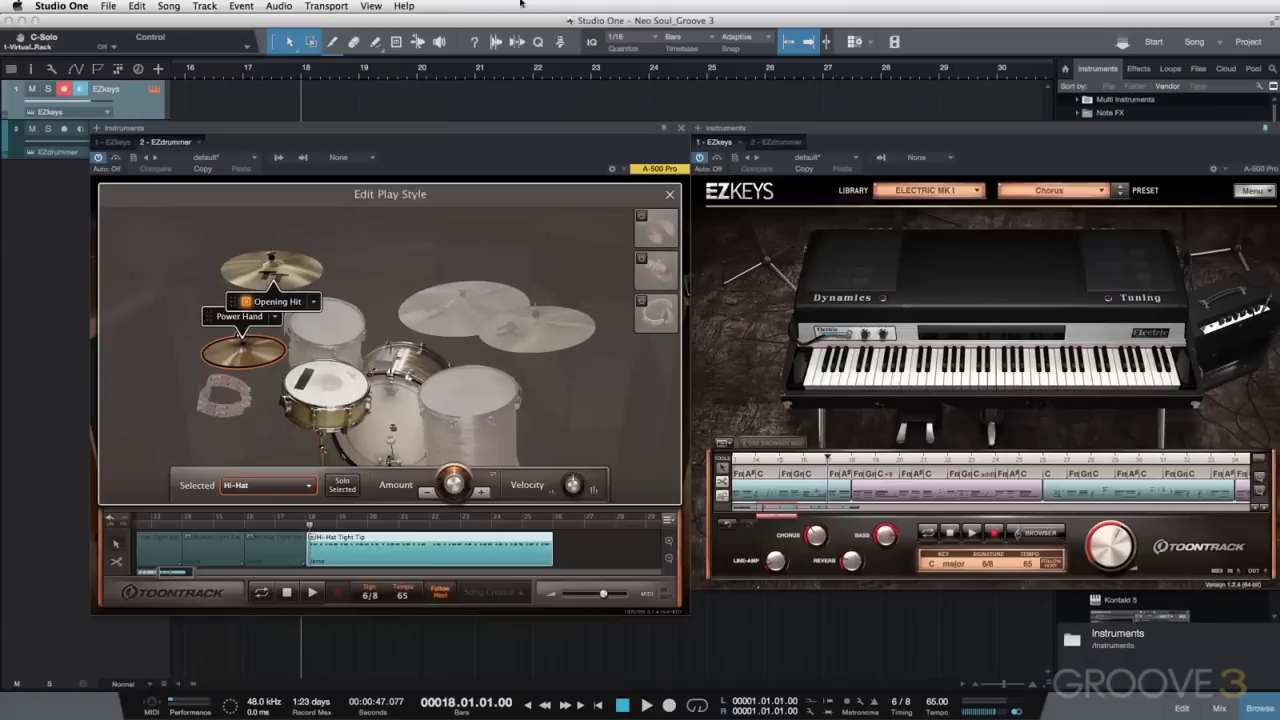
key("space")
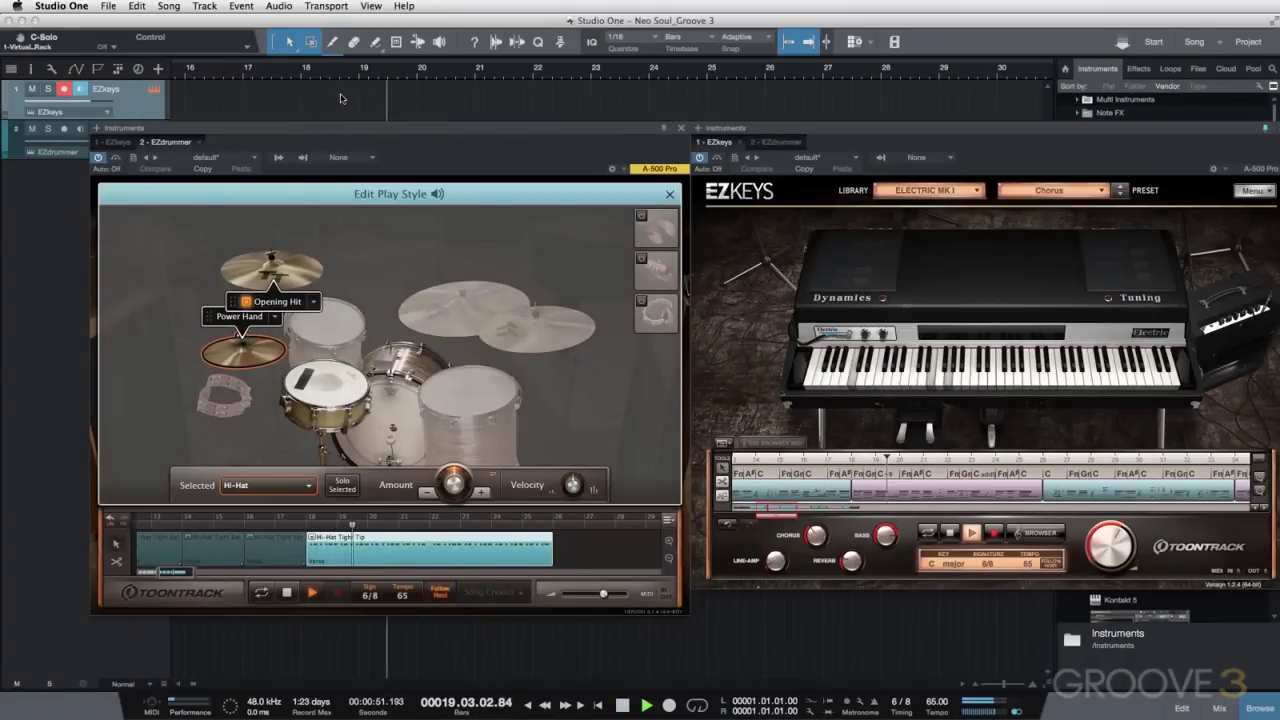
key("space")
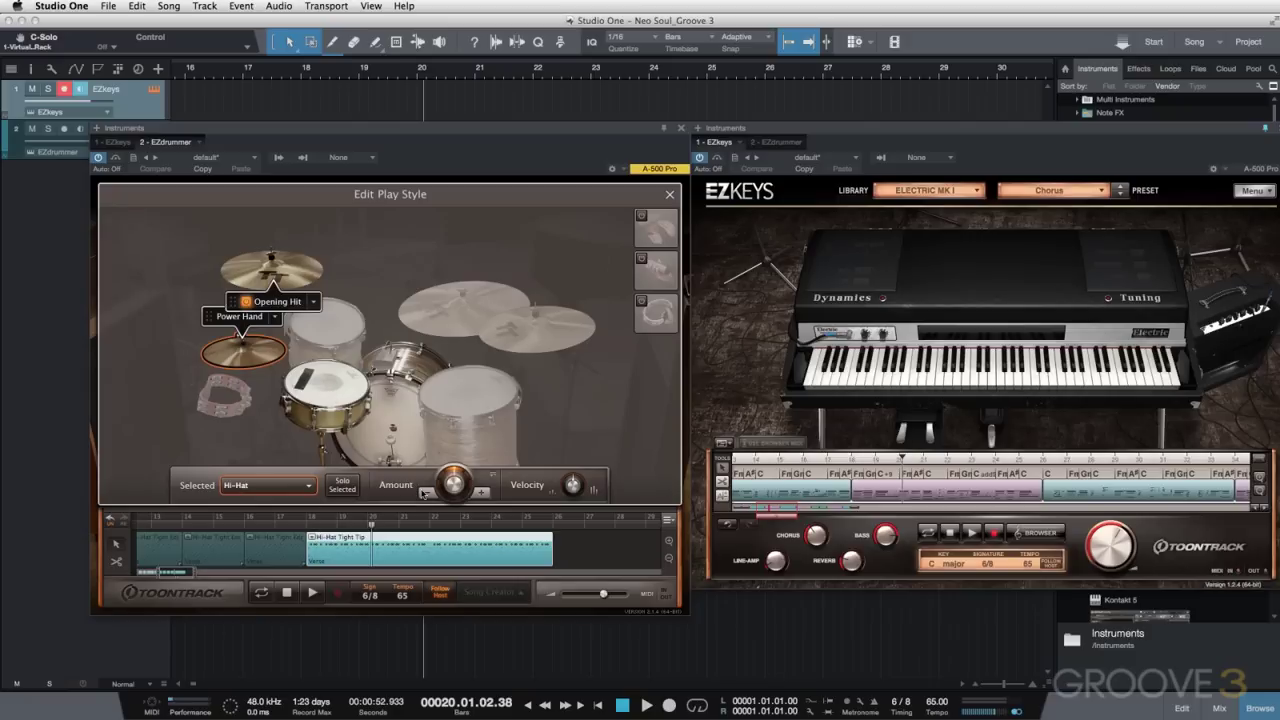
Reduce the hi-hat amount in the verse block at bar 18 and play the song from bar 18 again.
left_click(424, 494)
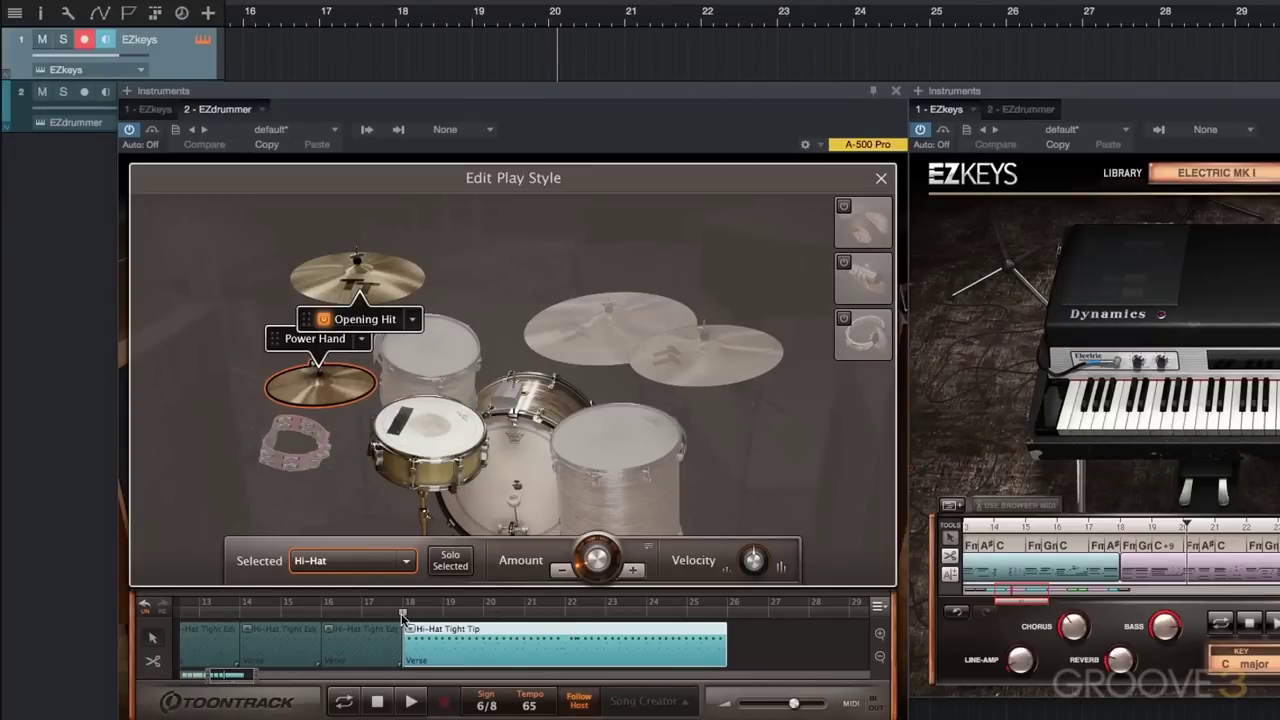
left_click(396, 22)
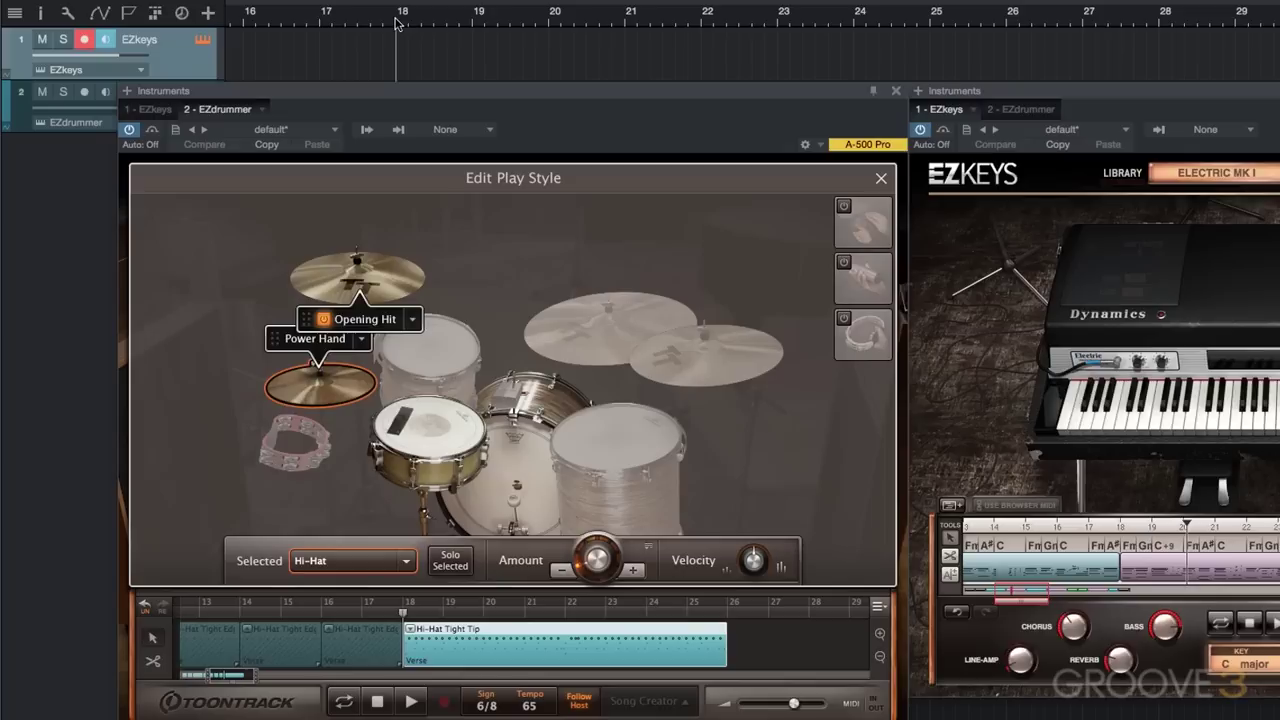
key("space")
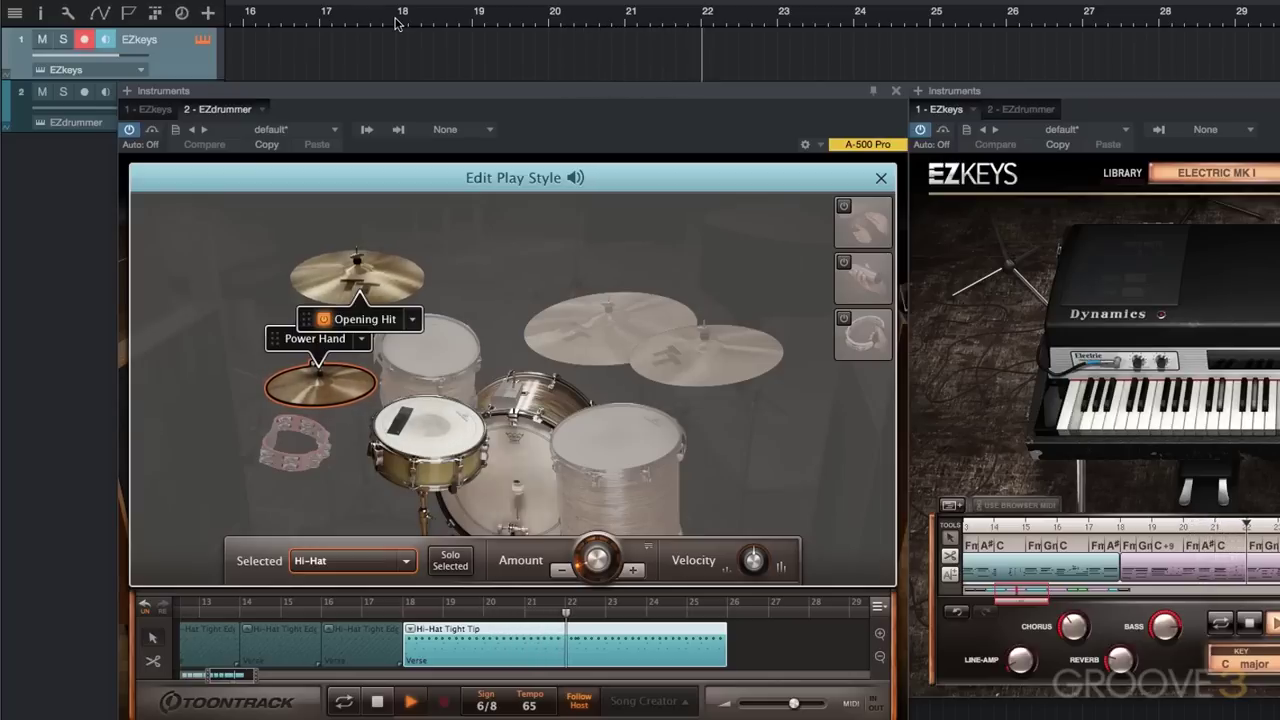
Place the song position at bar 26 and select Verse Variation 01 in the groove browser.
key("space")
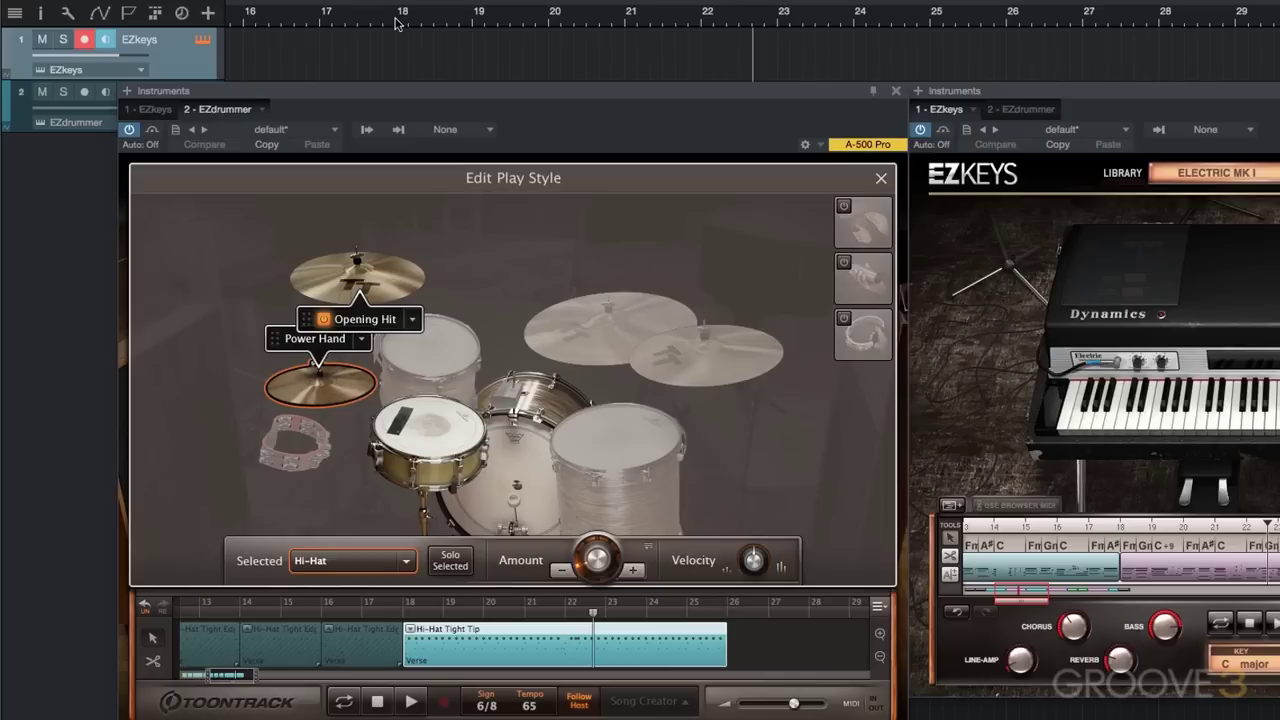
left_click(1009, 22)
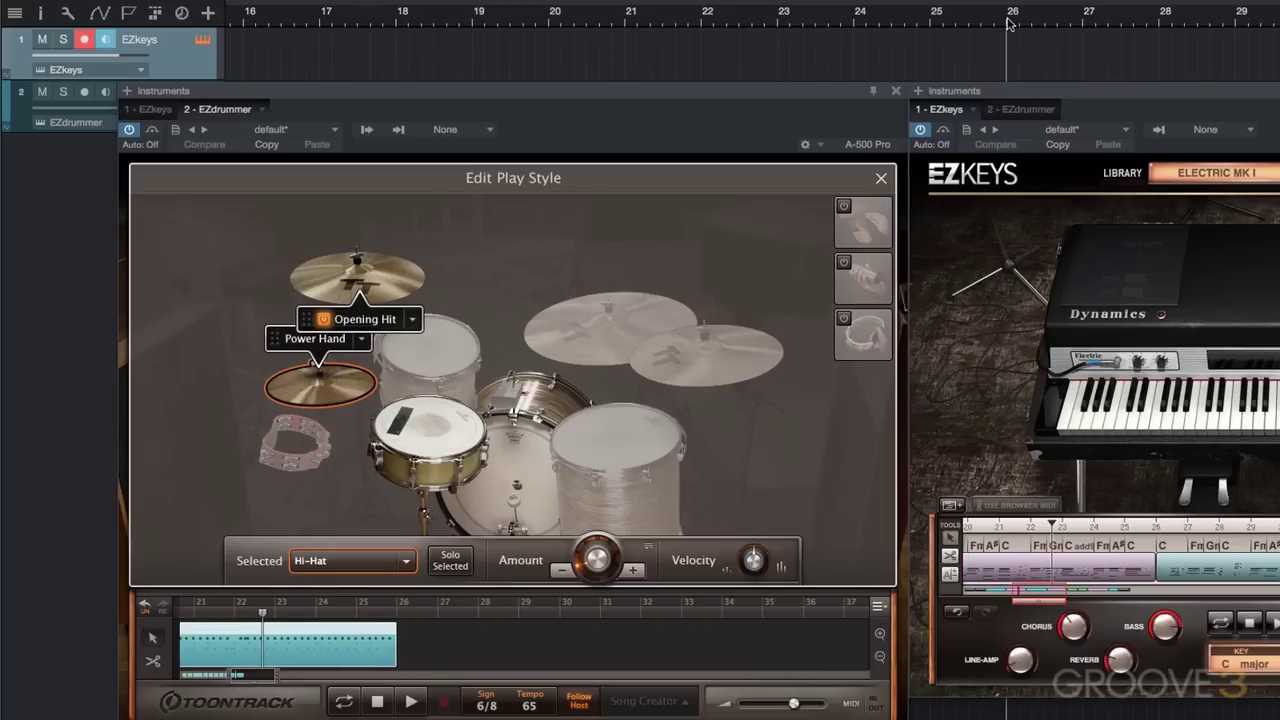
left_click(881, 178)
left_click(625, 248)
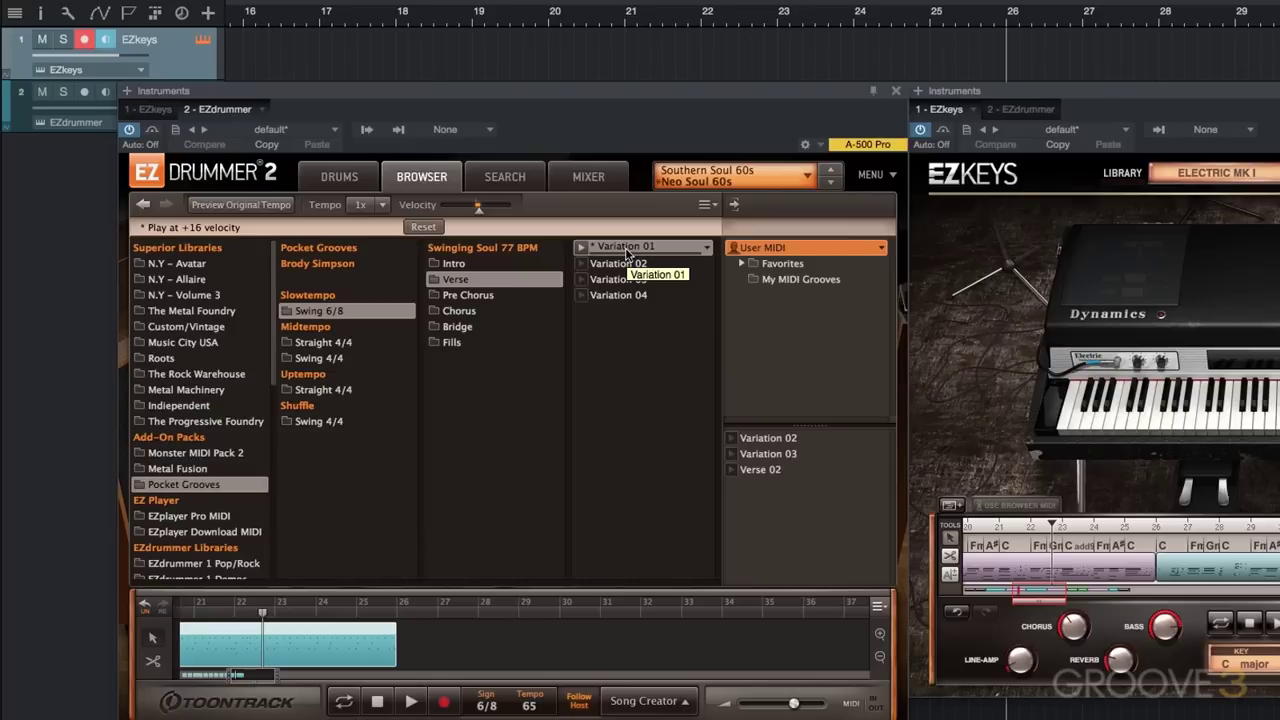
Open the verse block at bar 10 in Edit Play Style and check its snare articulation and kick part.
scroll(248, 680, "left", 10)
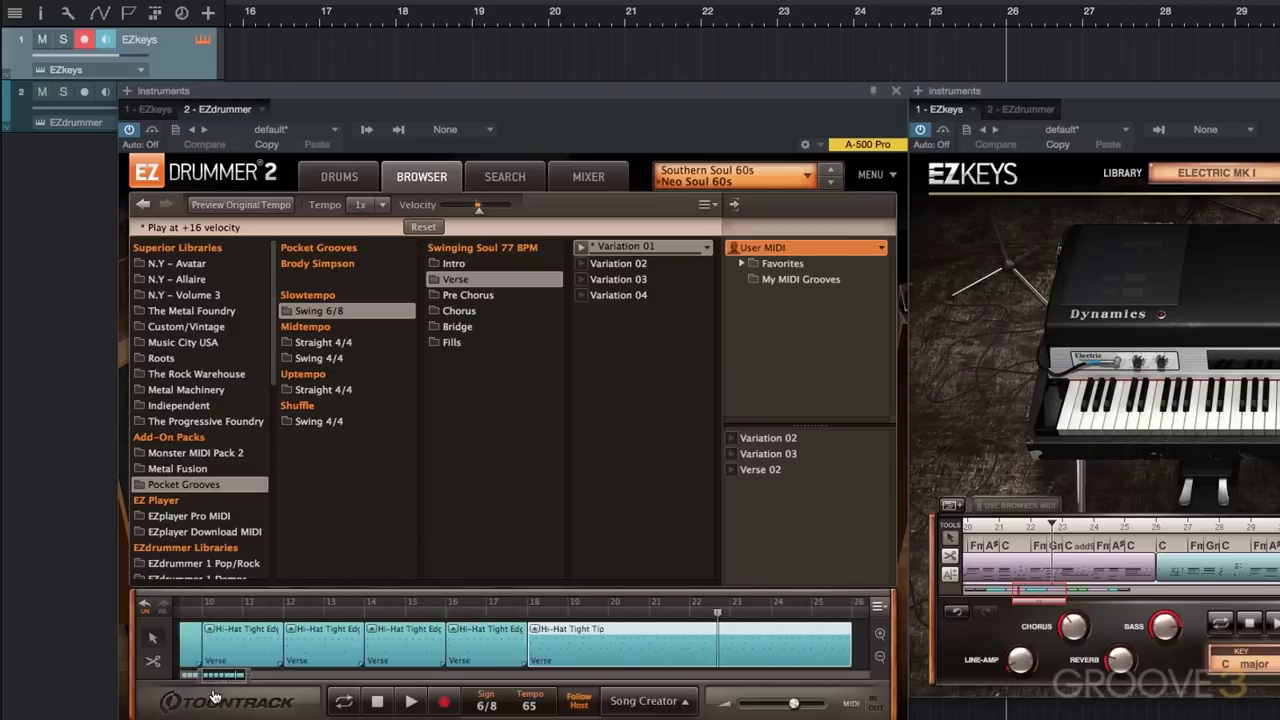
left_click(372, 646)
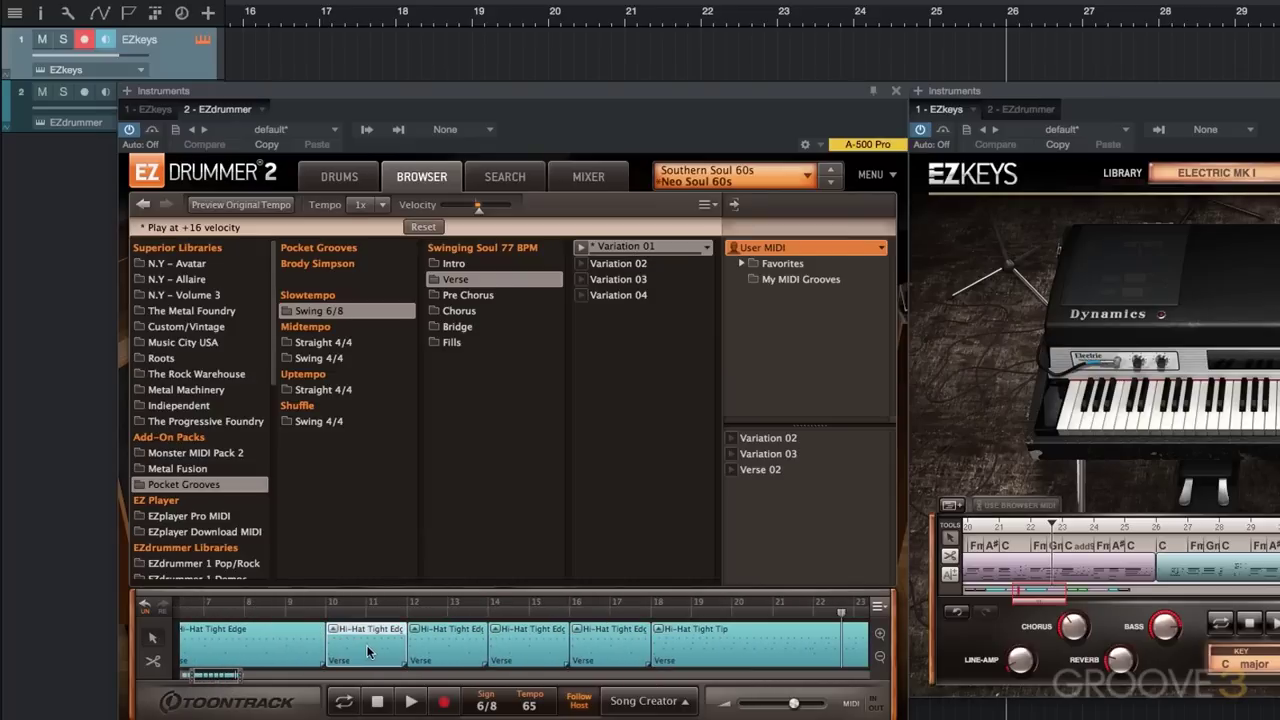
double_click(362, 644)
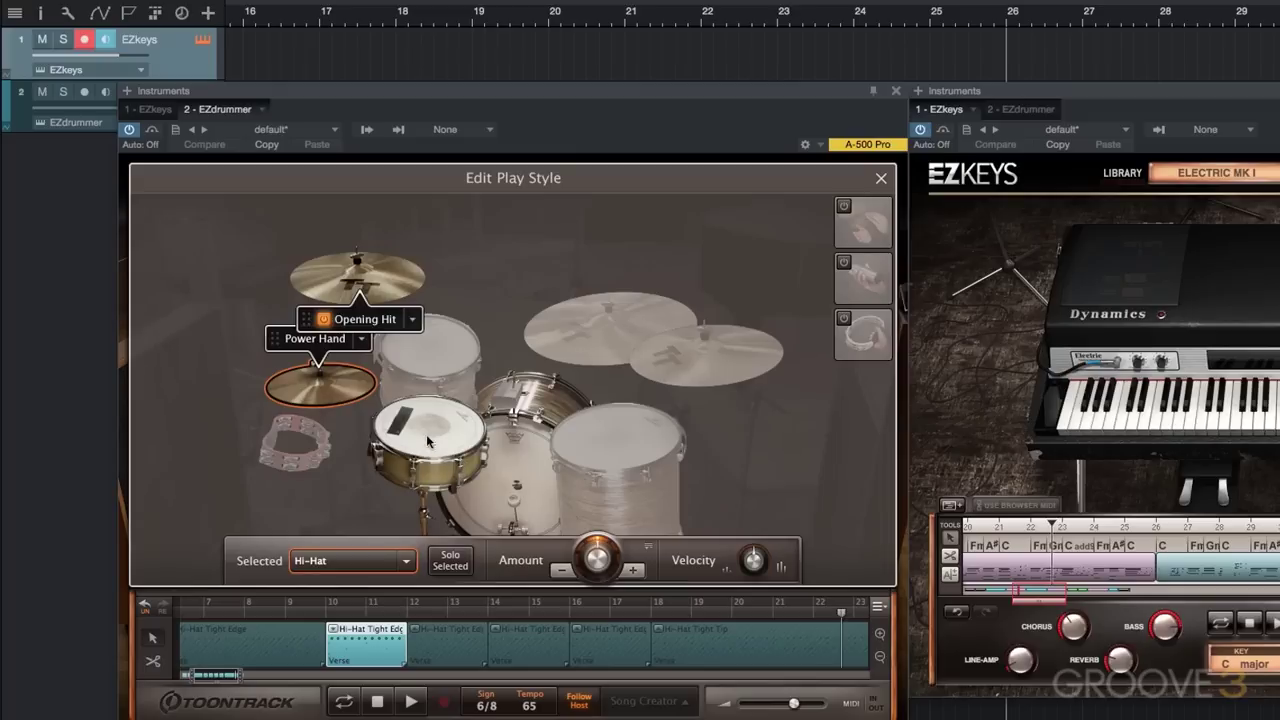
right_click(432, 424)
mouse_move(486, 551)
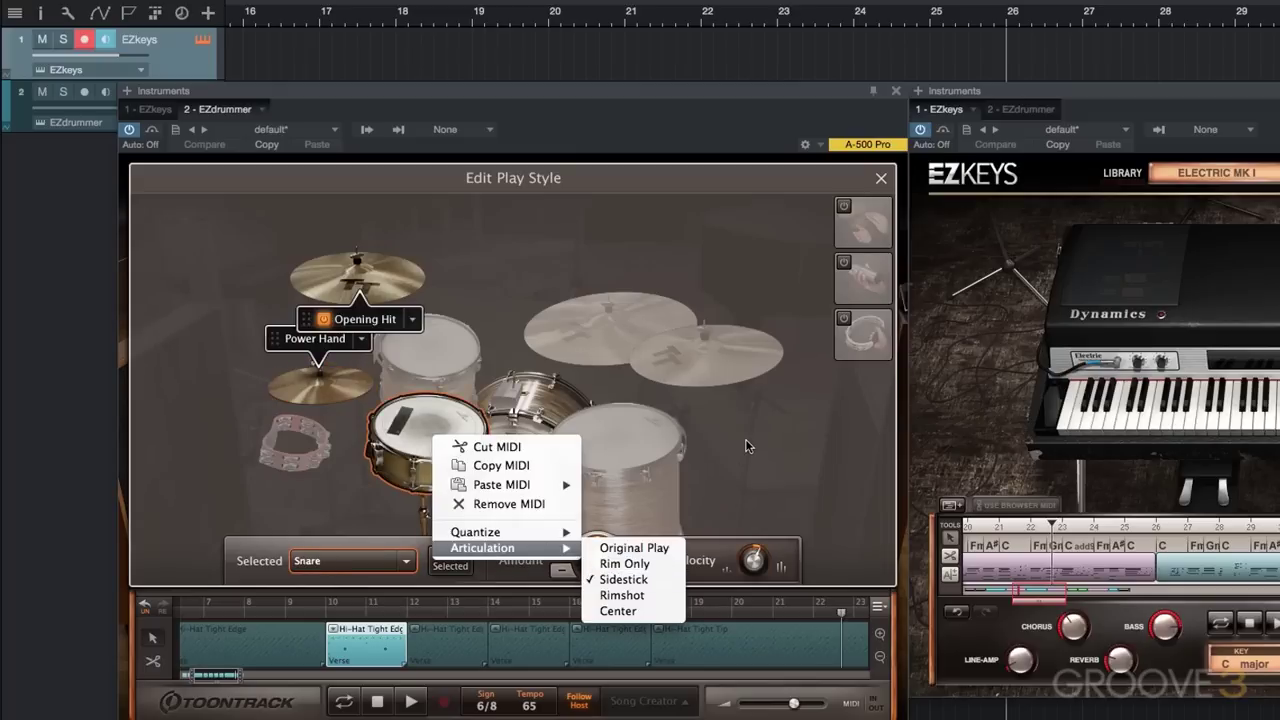
left_click(620, 580)
left_click(528, 456)
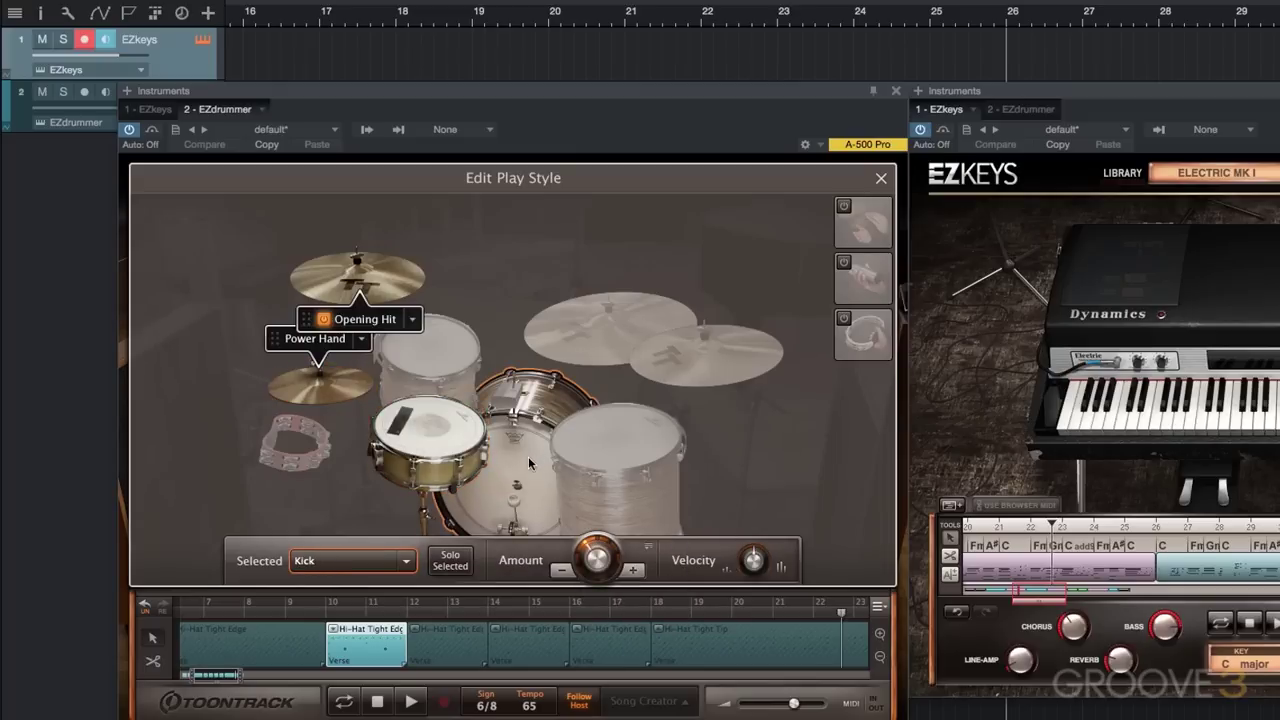
left_click(881, 178)
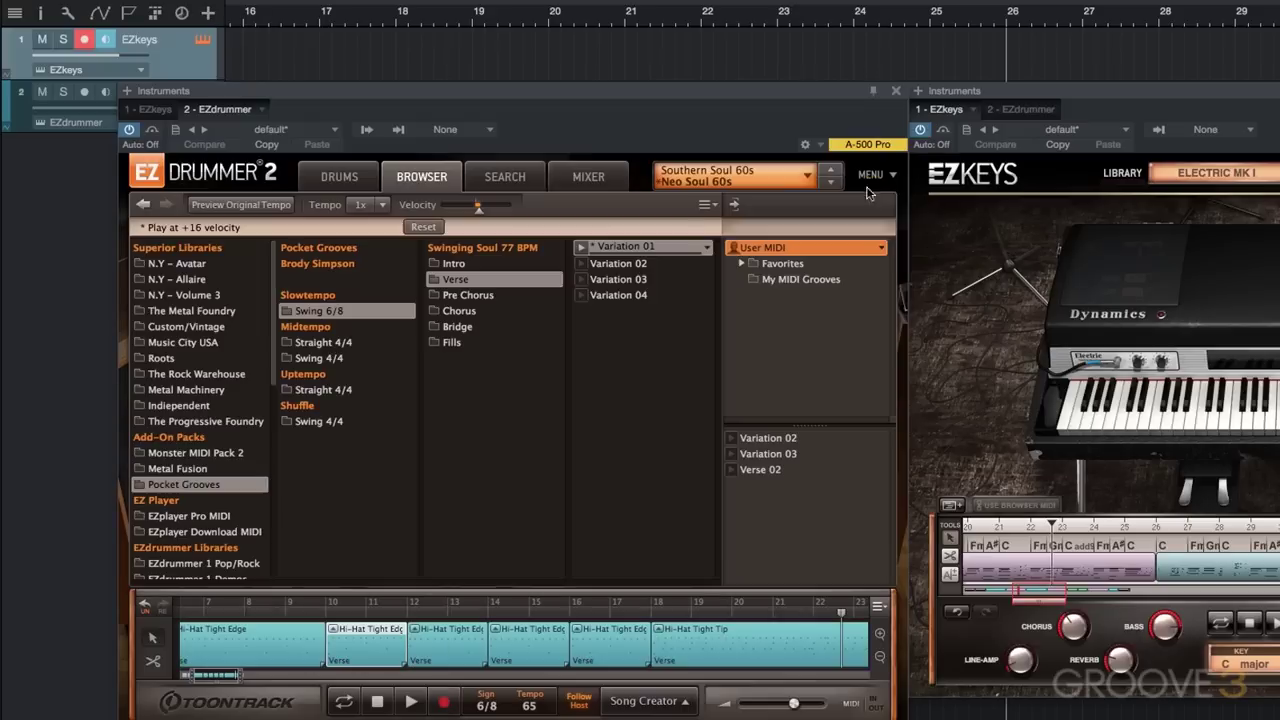
Copy the four verse blocks at bars 10 to 16 to bar 26 and play the song from bar 26.
left_click_drag(220, 680, 340, 670)
scroll(486, 651, "left", 3)
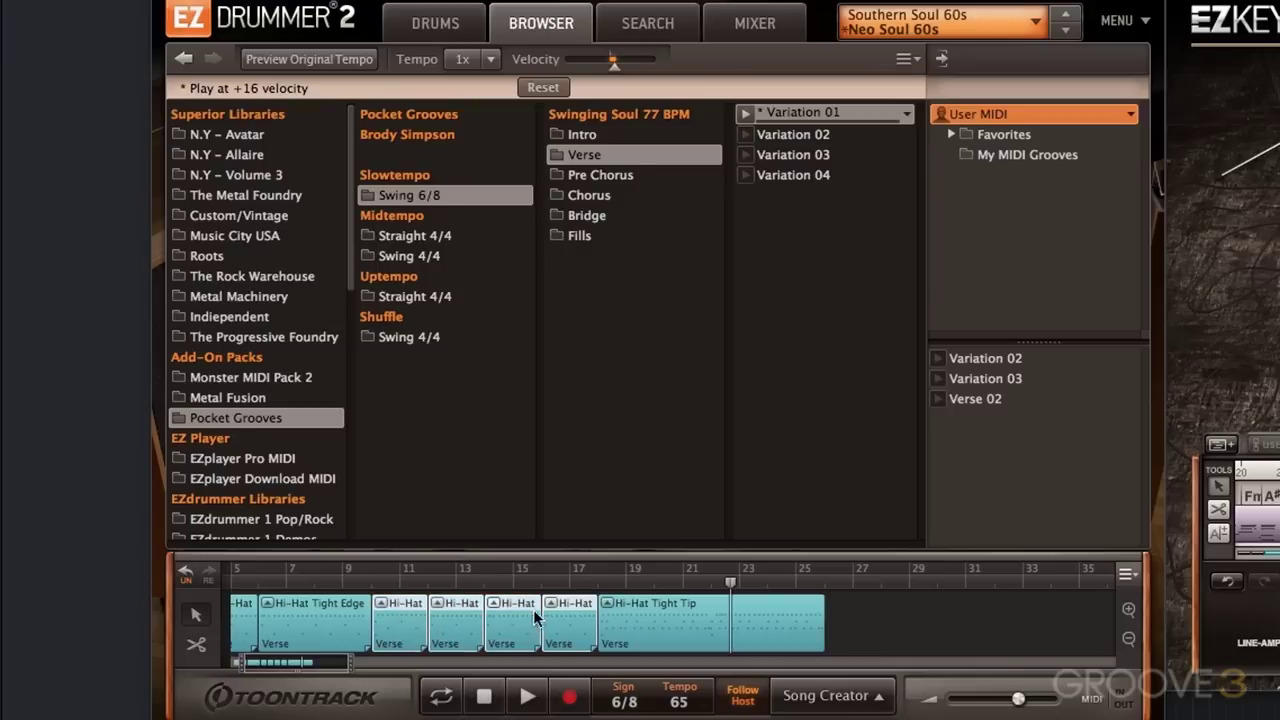
left_click_drag(533, 609, 832, 592)
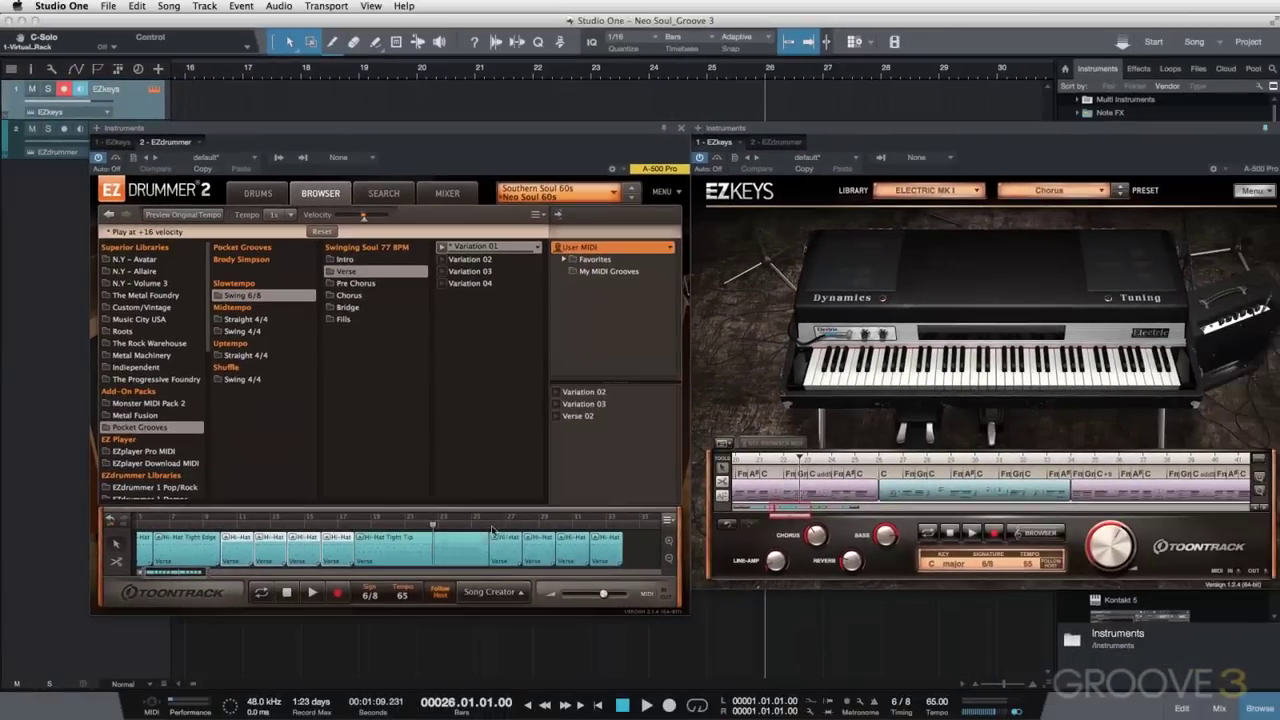
key("space")
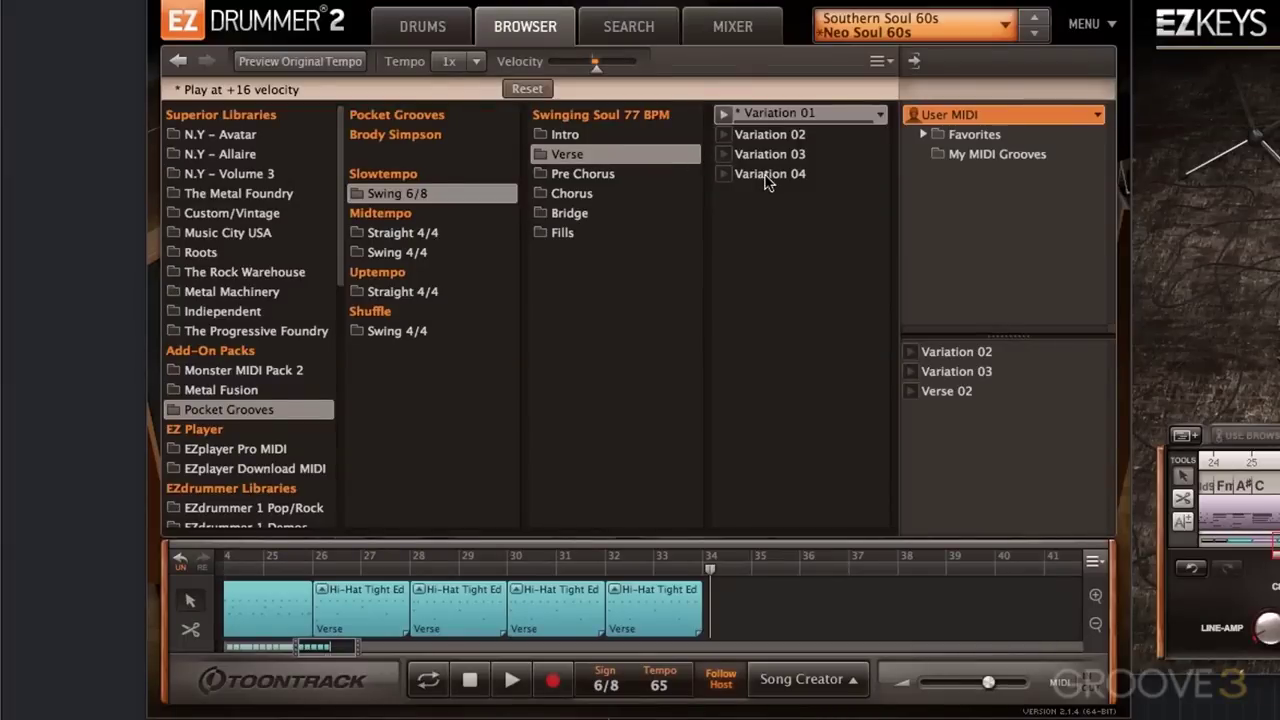
Copy the Hi-Hat Tight Tip verse block from bar 18 to bar 34 and play the song from bar 34.
left_click(770, 175)
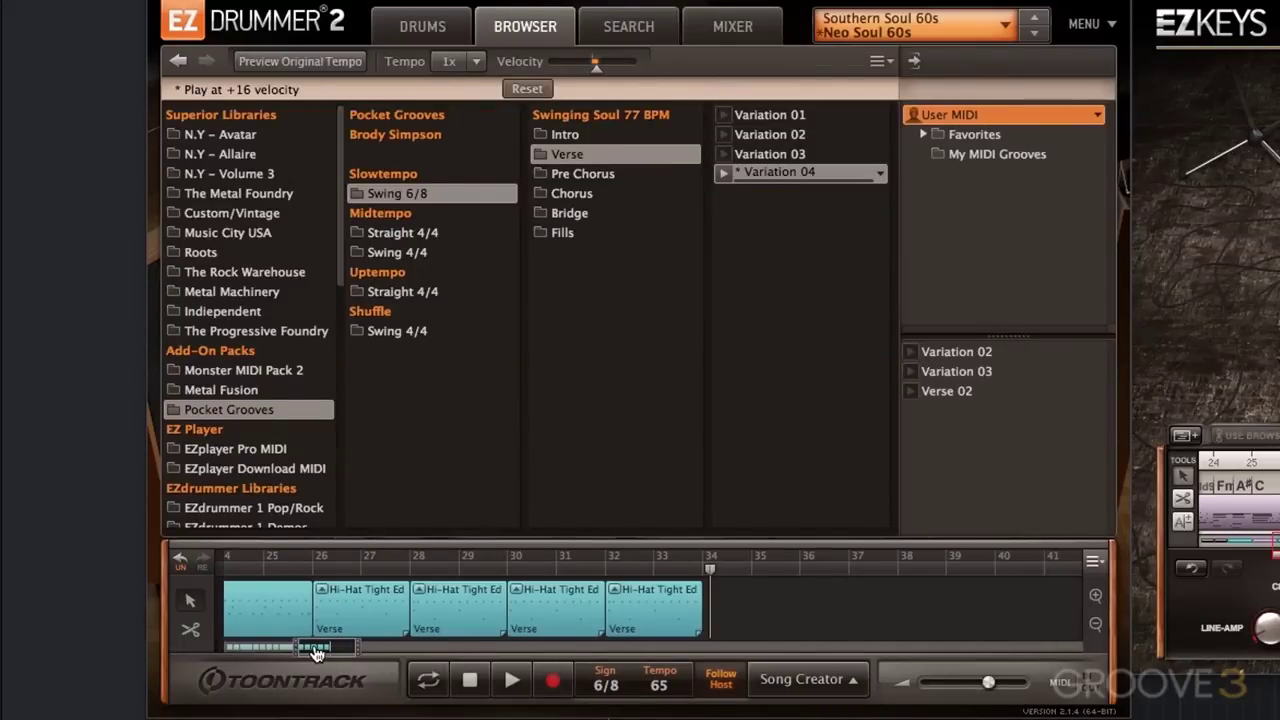
left_click_drag(358, 655, 410, 645)
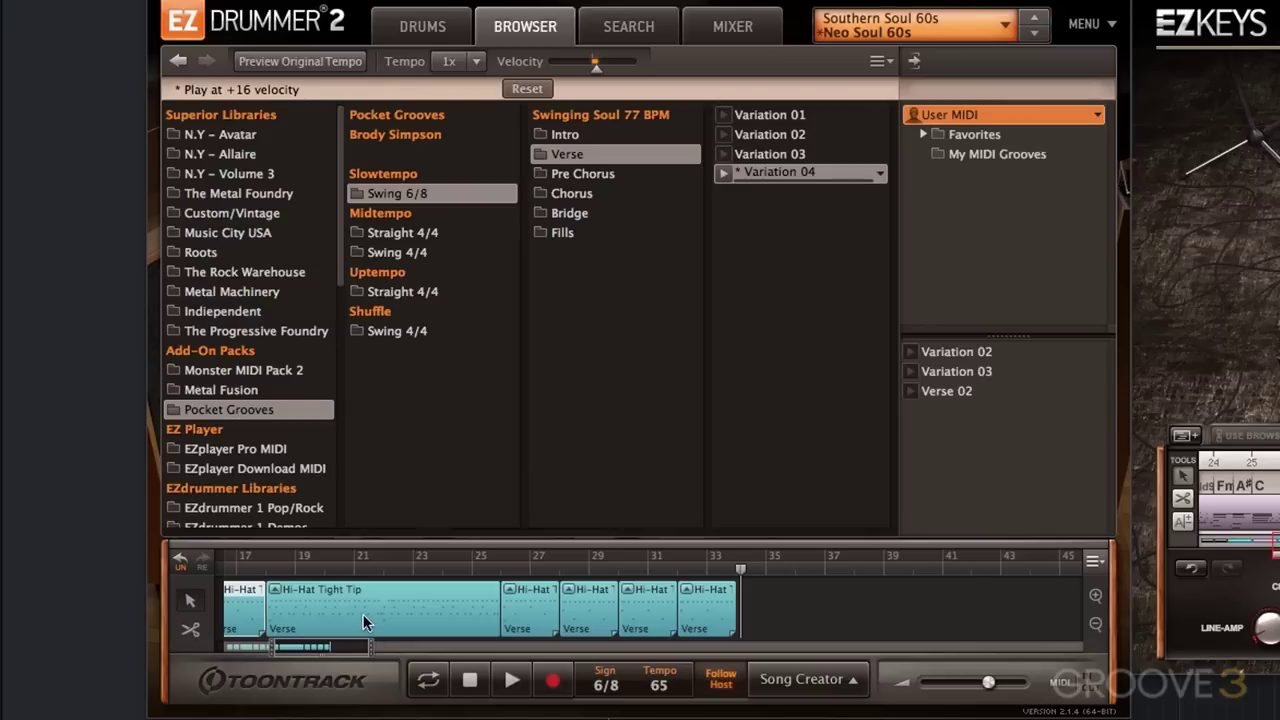
left_click_drag(355, 616, 811, 598)
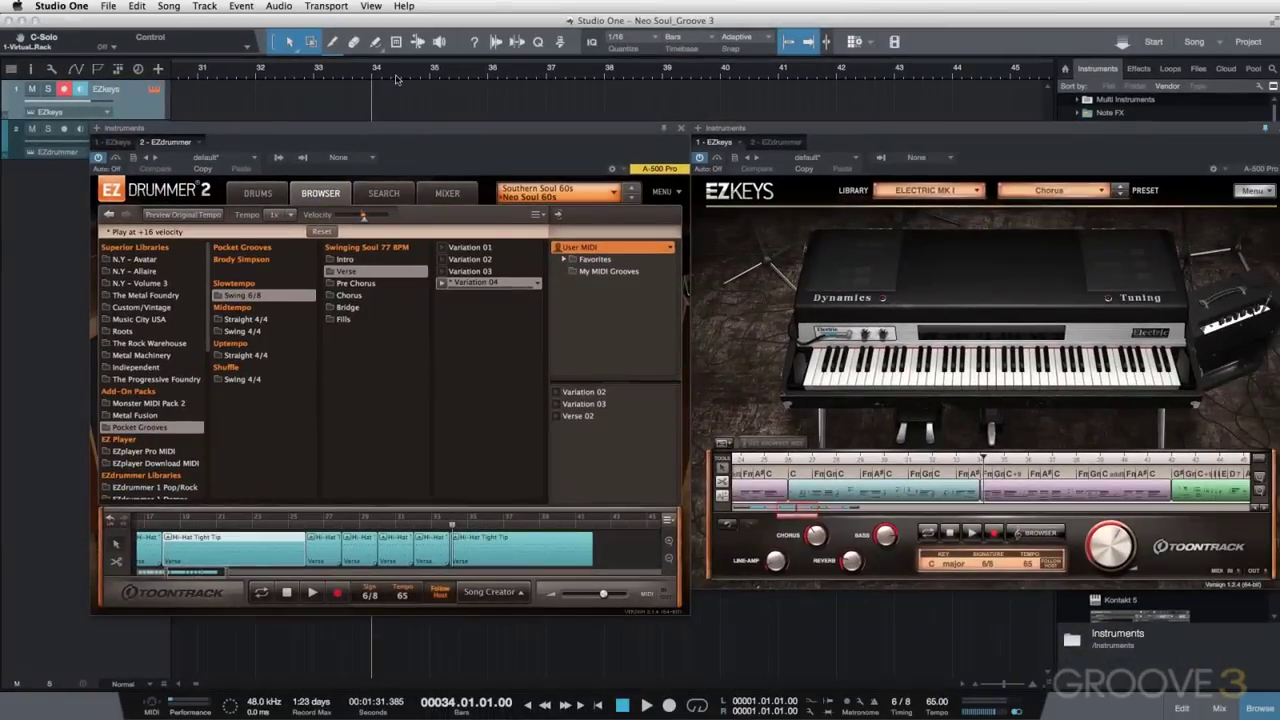
key("space")
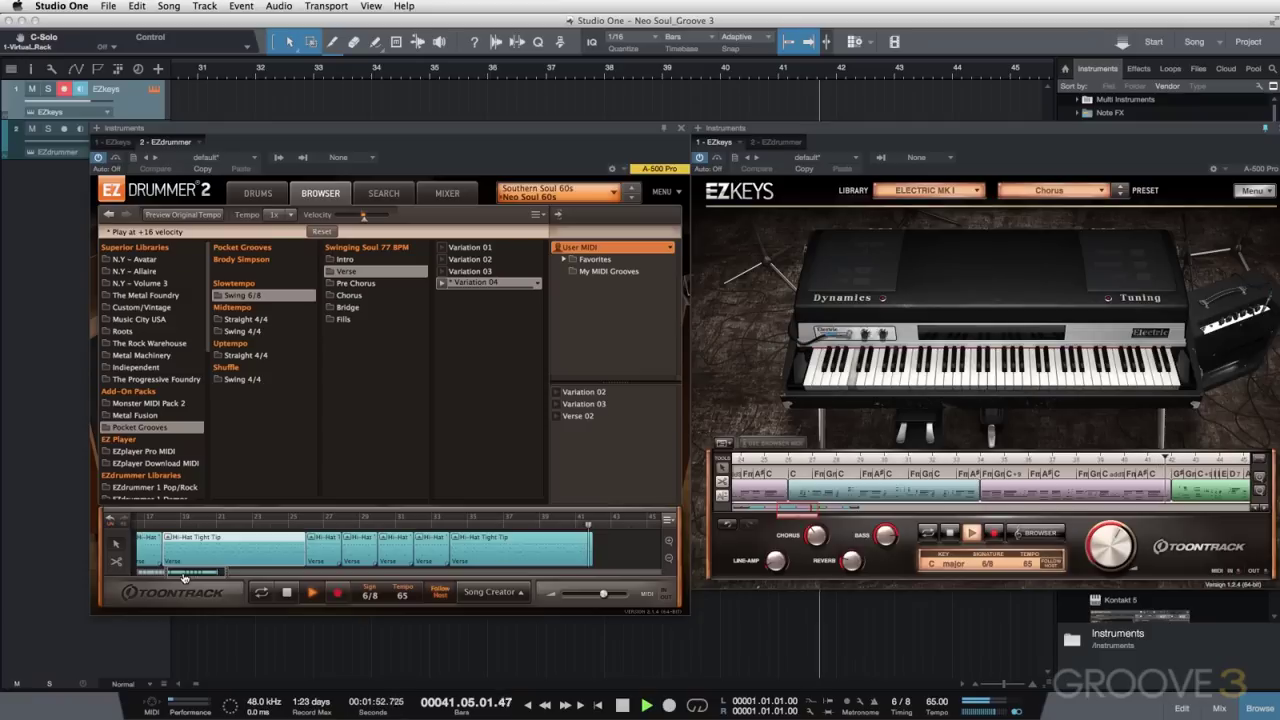
Add Chorus Variation 02 at bar 42, directly behind the last verse block, and play the song from bar 42.
key("space")
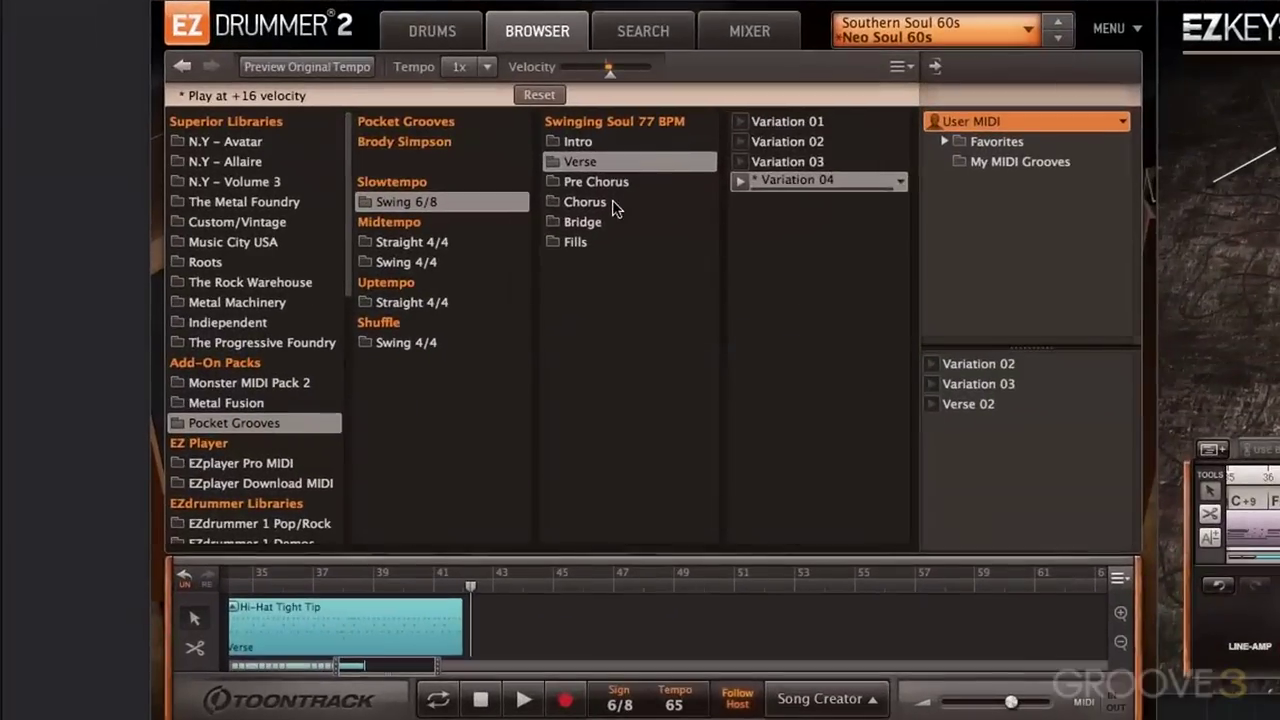
left_click(600, 203)
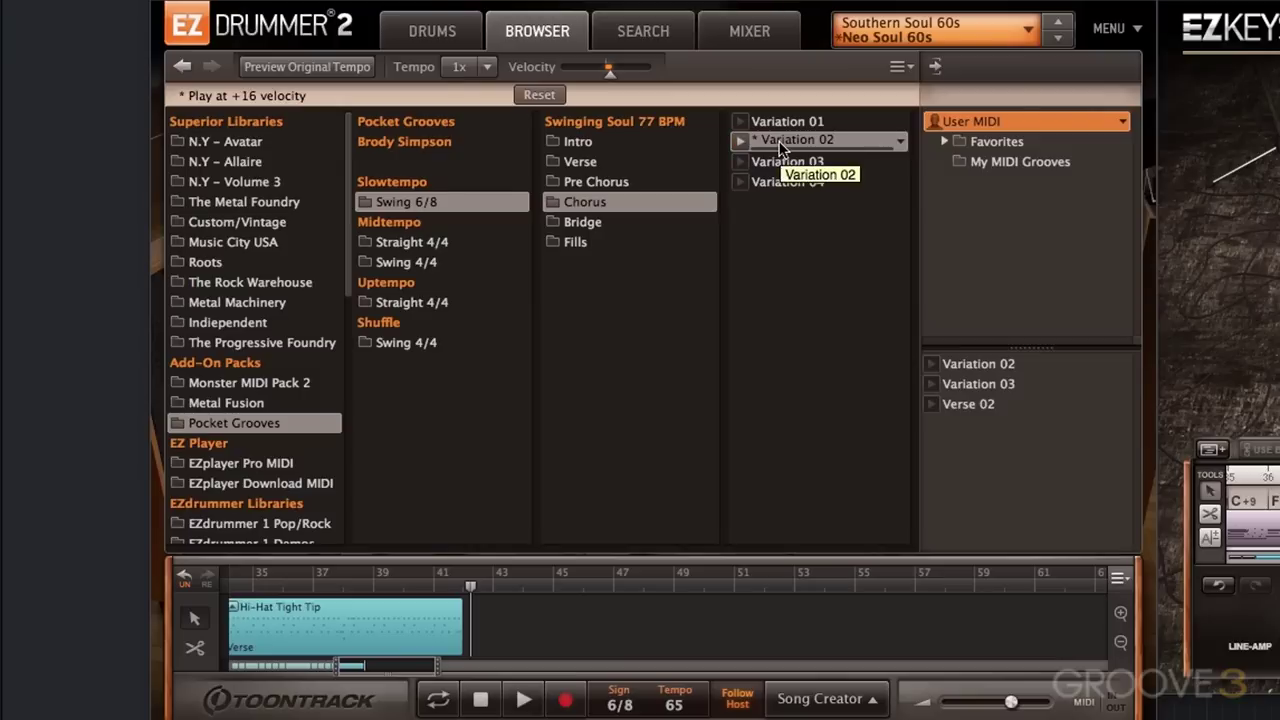
left_click_drag(781, 142, 468, 634)
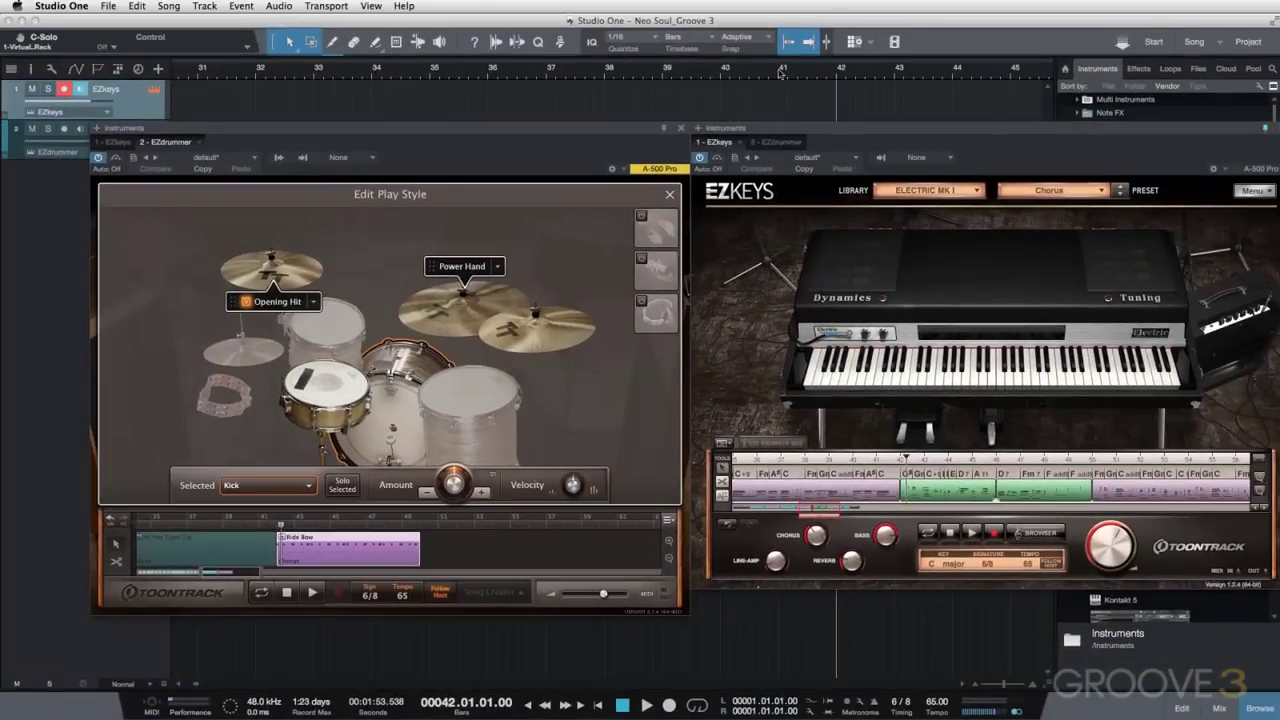
key("space")
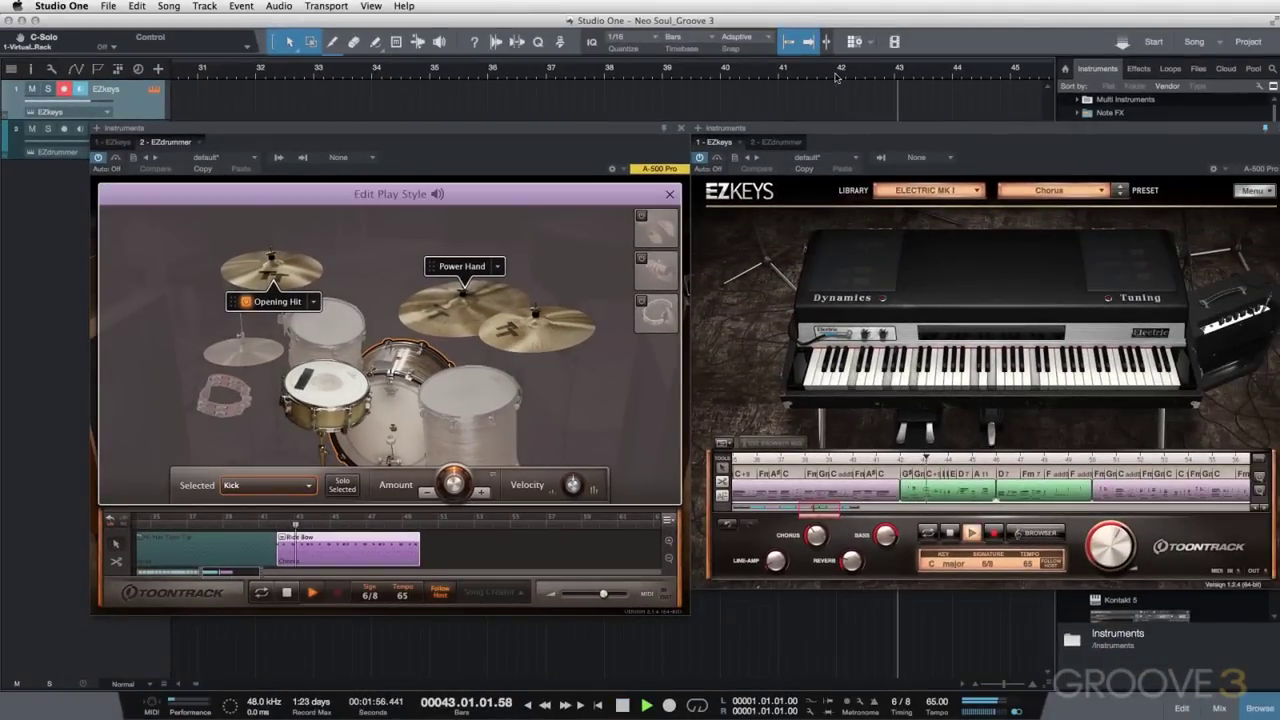
key("space")
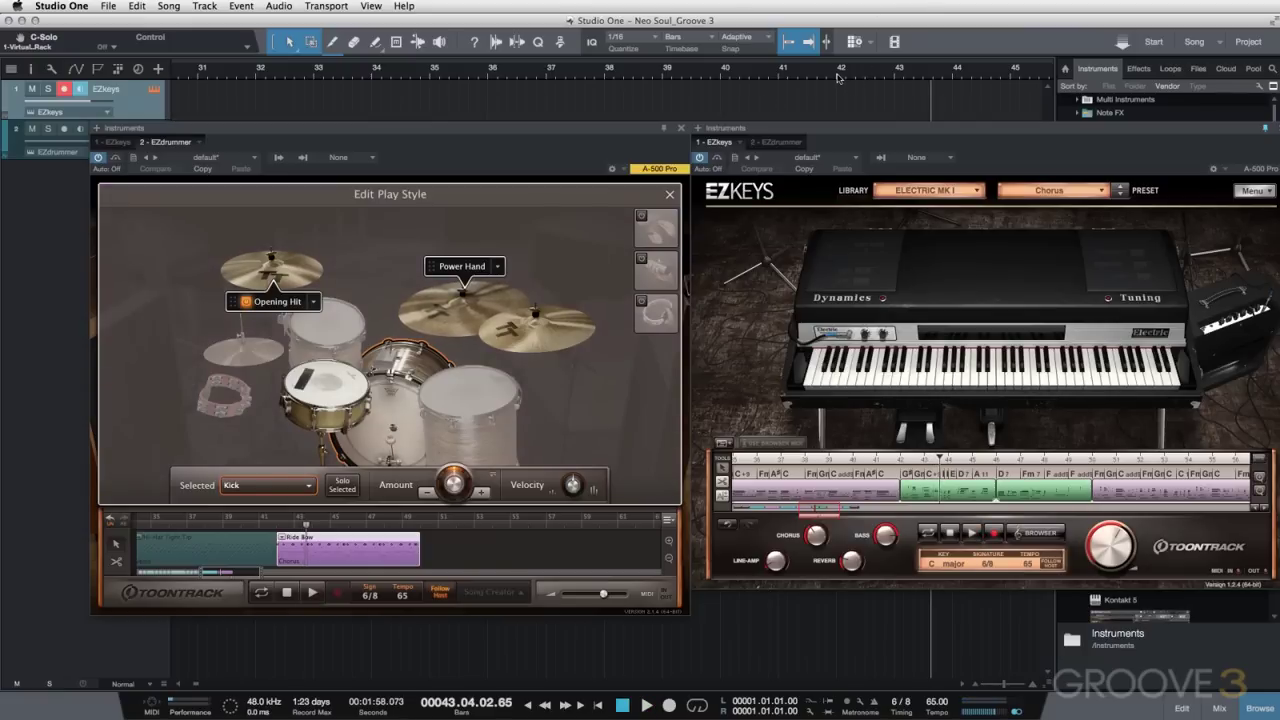
key("space")
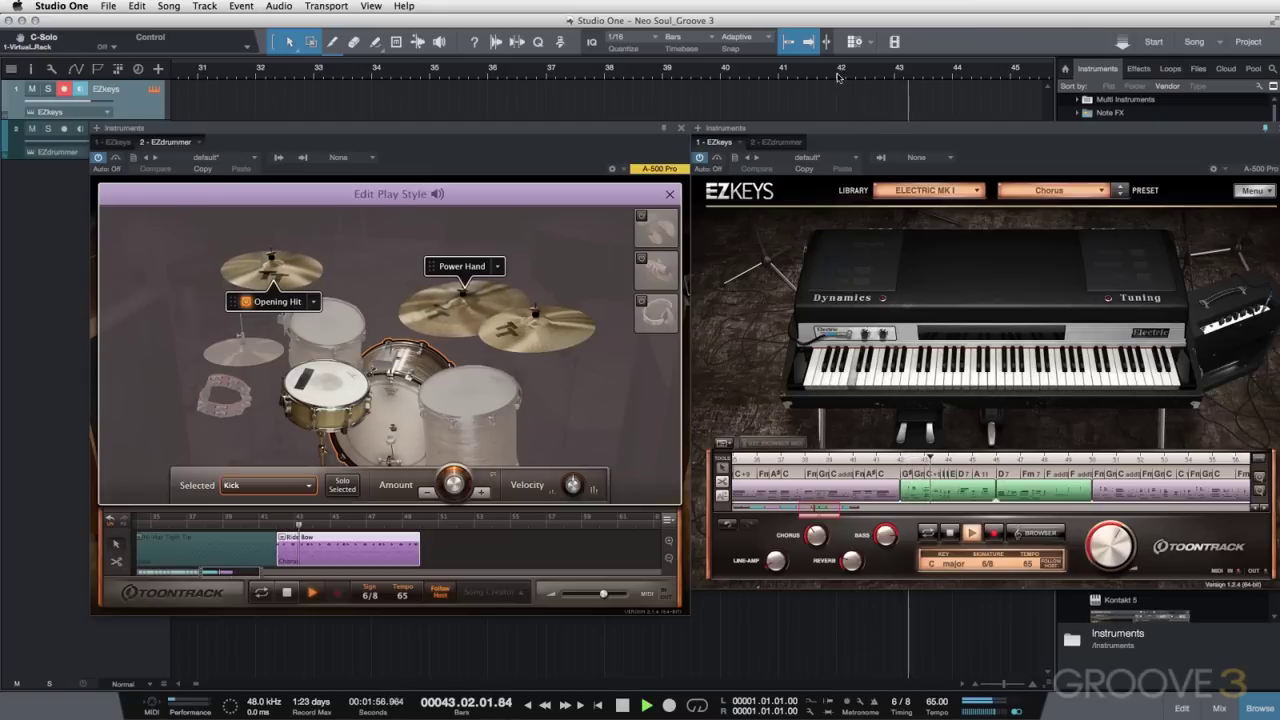
key("space")
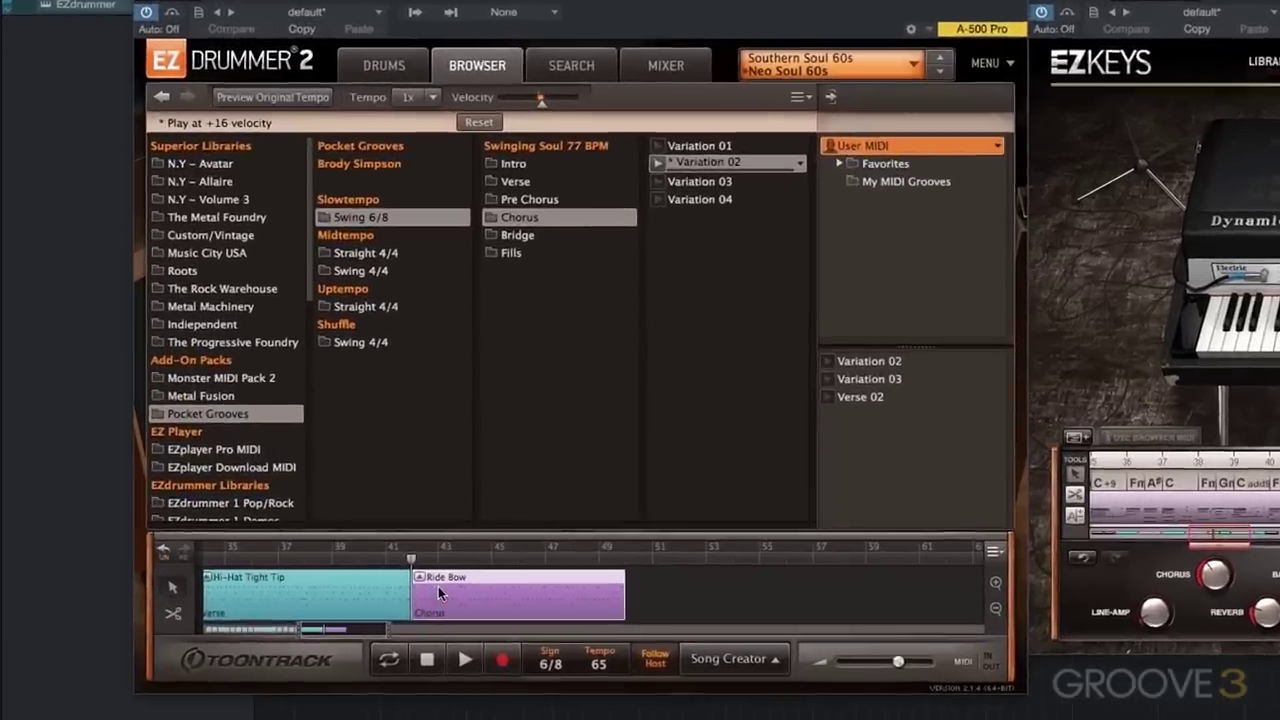
Open the chorus block at bar 42 in Edit Play Style and reduce its kick amount while the groove plays.
left_click(294, 547)
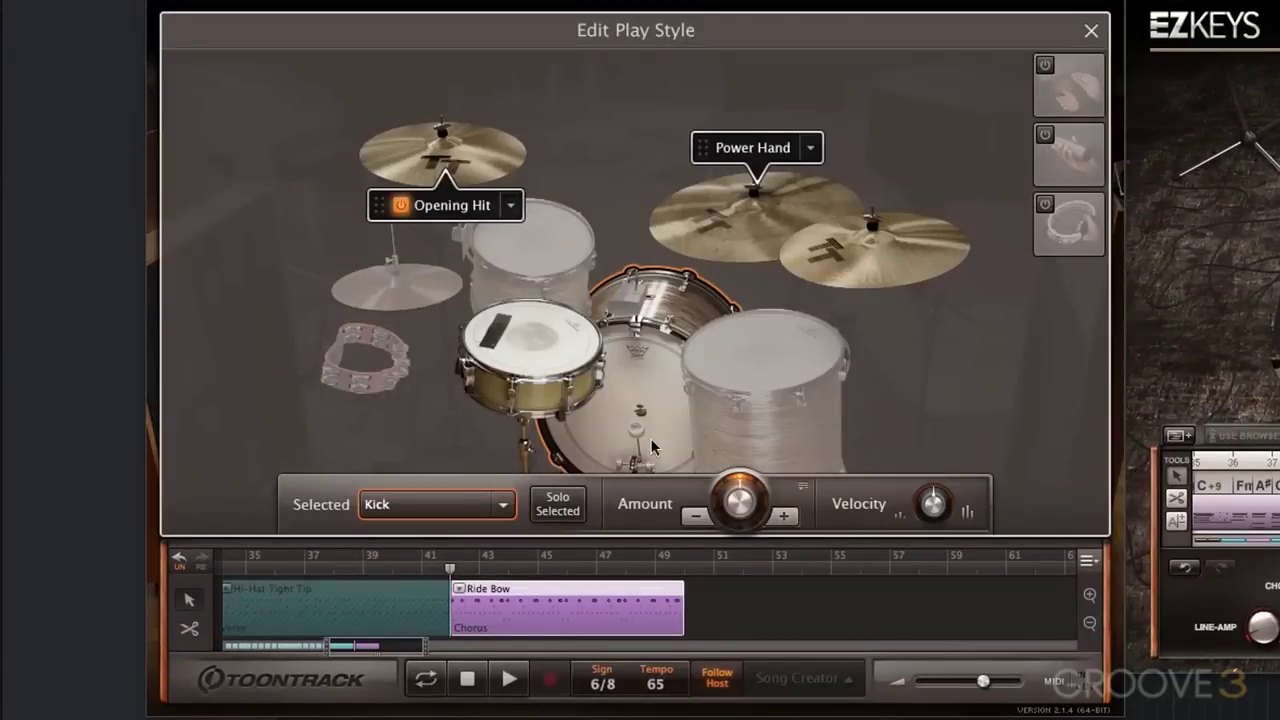
left_click(697, 517)
key("space")
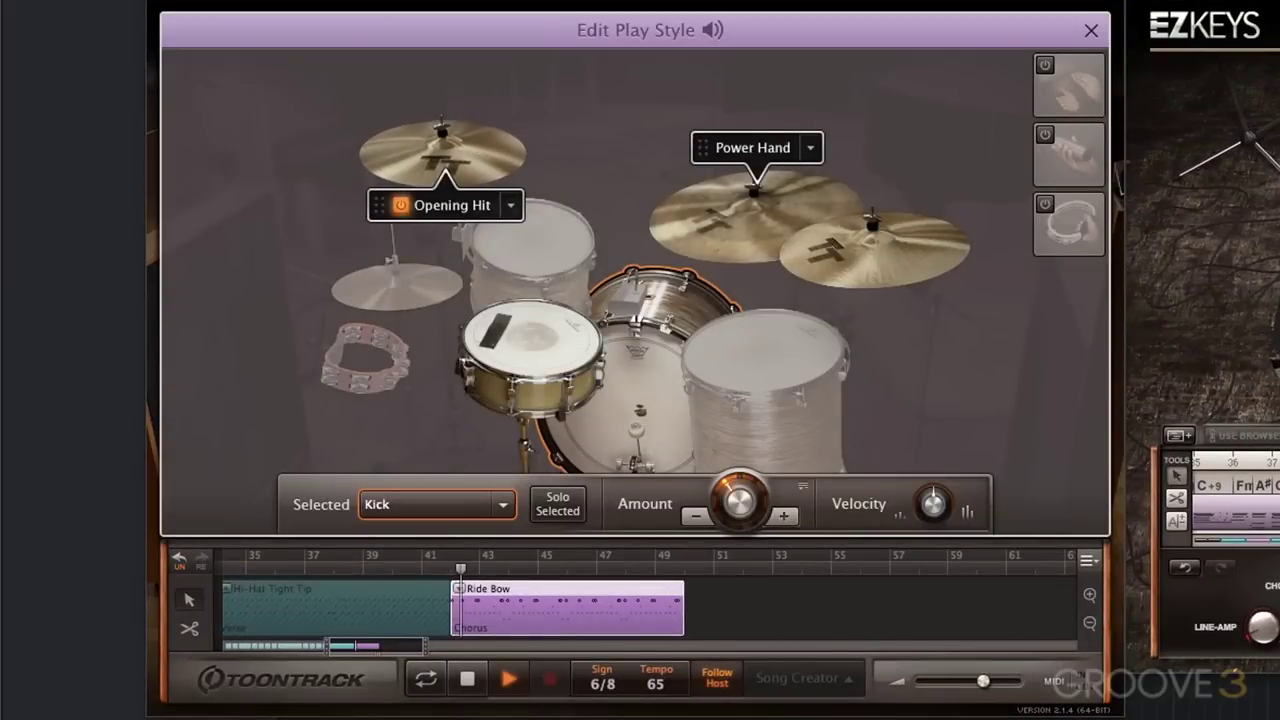
left_click(697, 517)
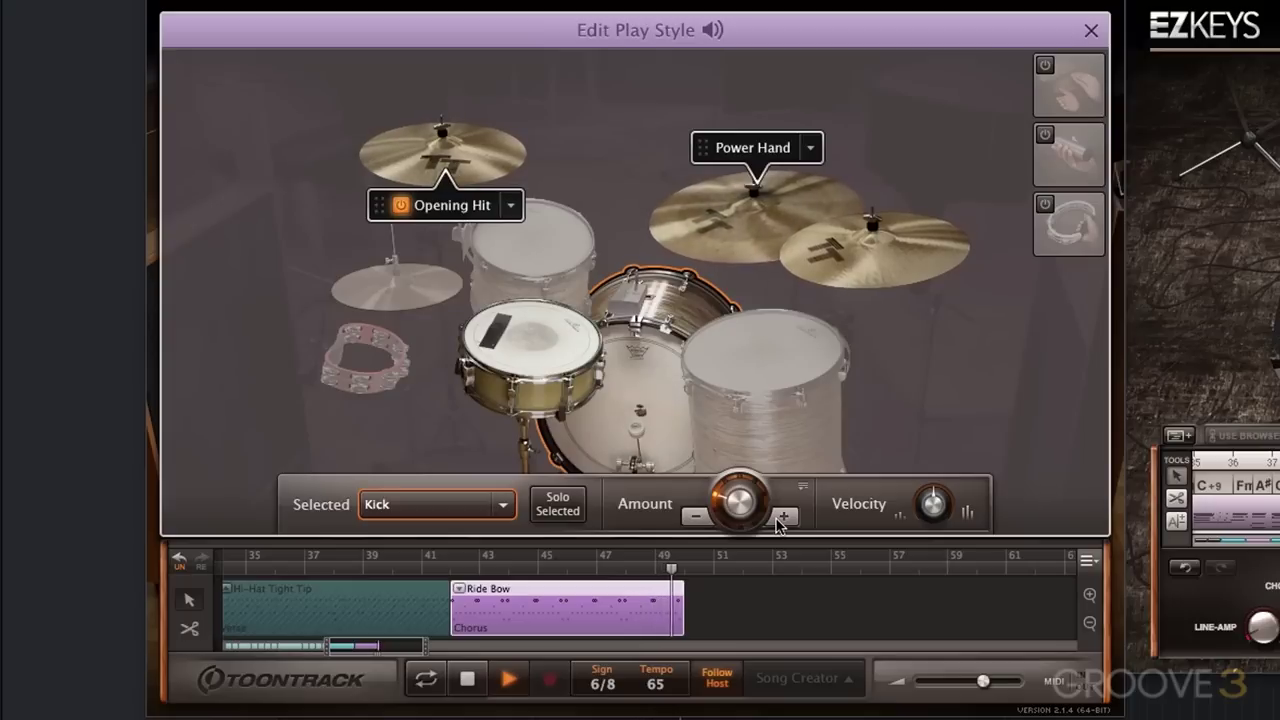
key("space")
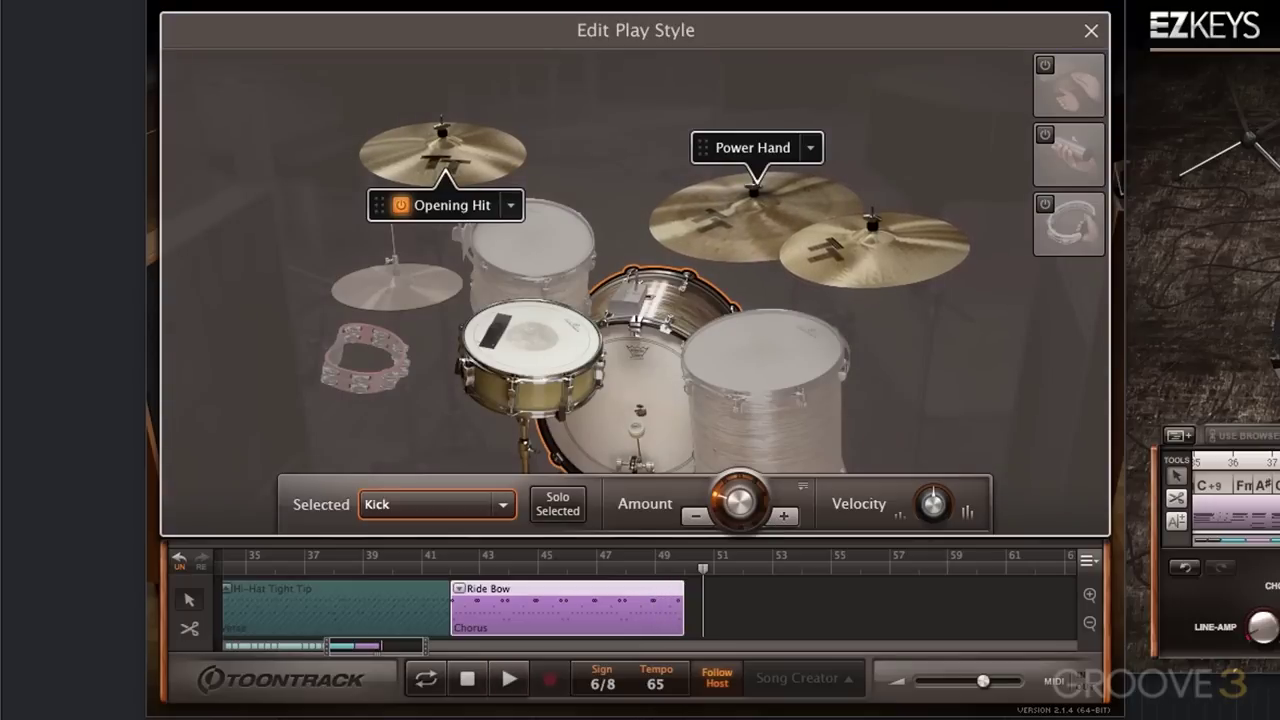
left_click(1091, 31)
Add Verse Variation 04 at bar 50 and move its Power Hand from the hi-hat to the ride in Edit Play Style.
left_click(680, 160)
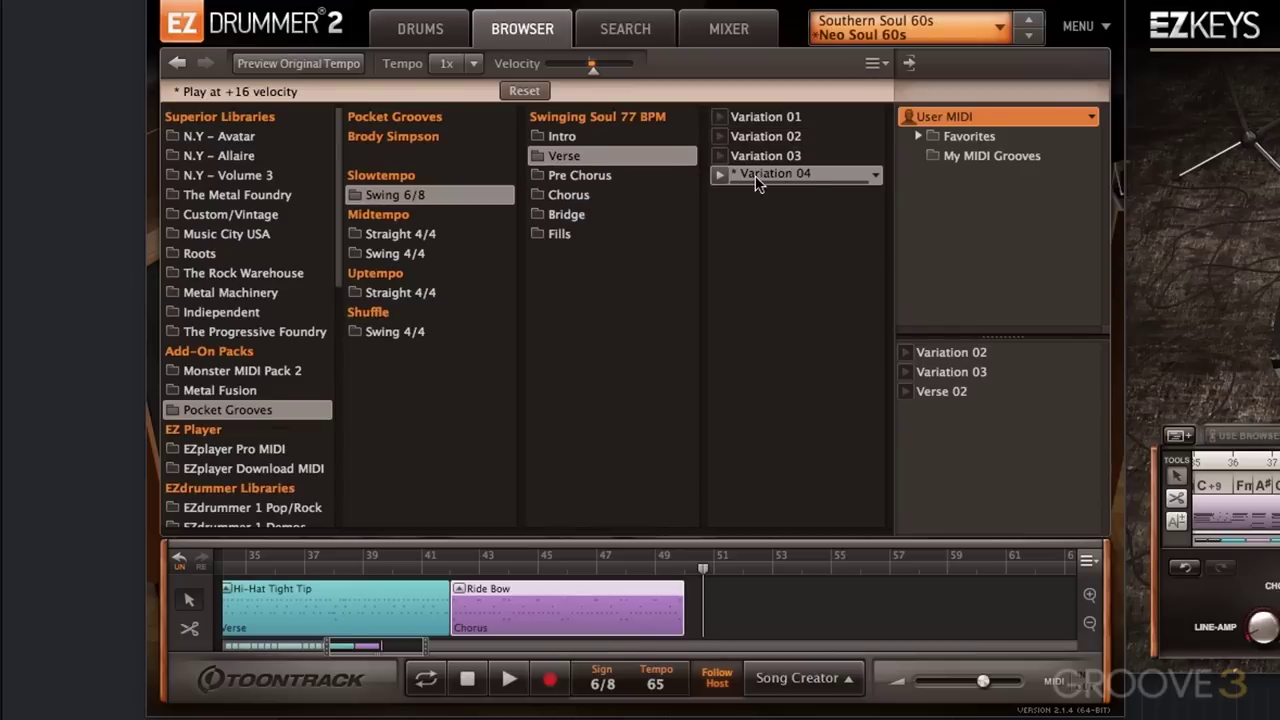
left_click_drag(757, 183, 733, 587)
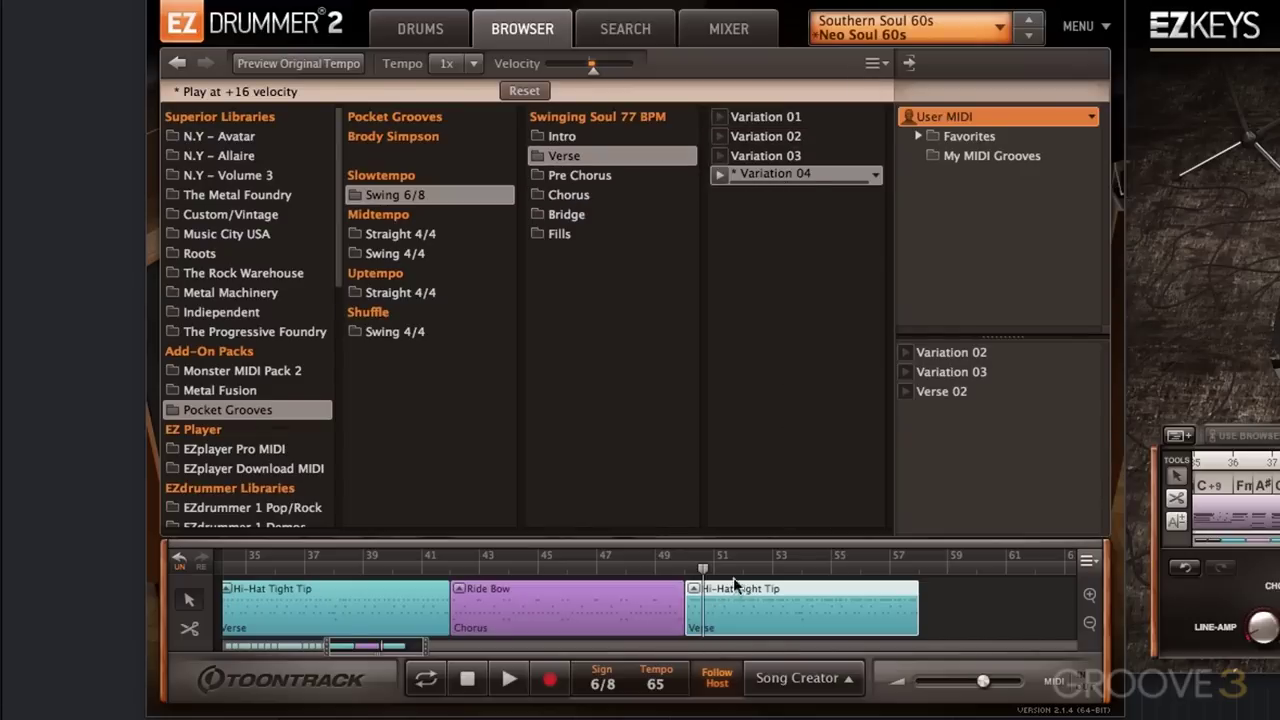
double_click(742, 626)
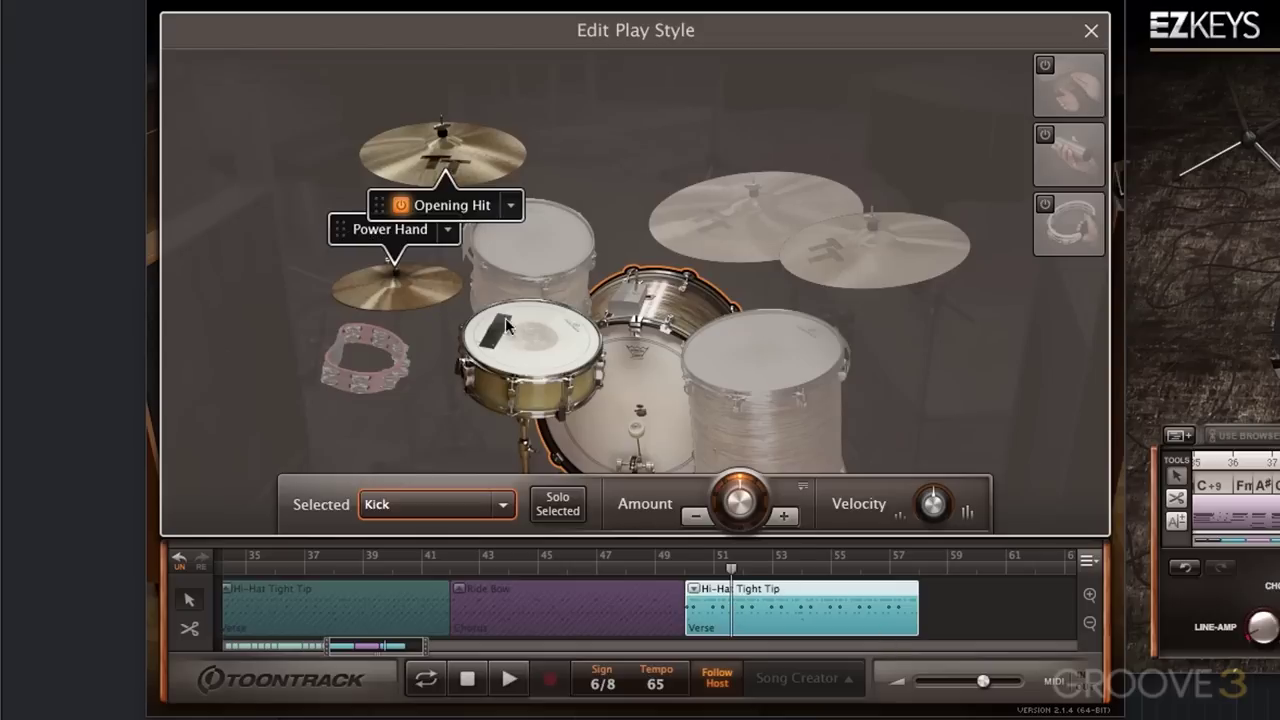
left_click_drag(380, 238, 748, 158)
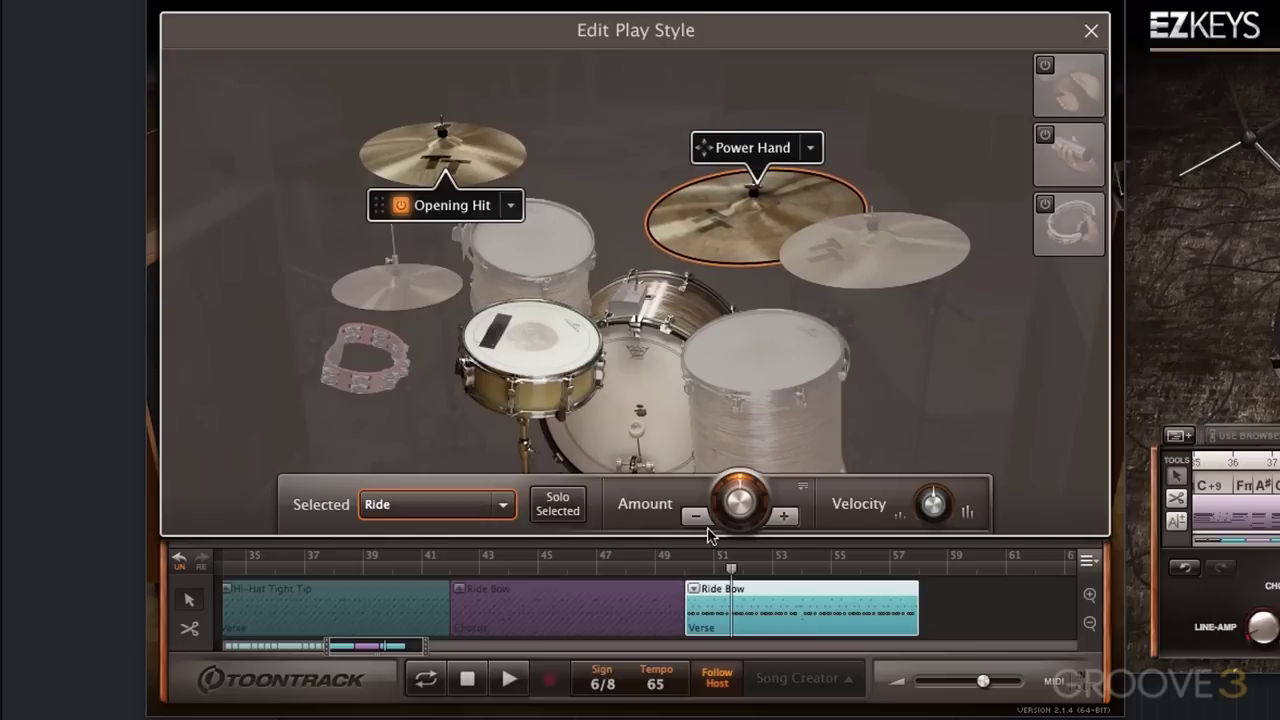
Play the verse block from bar 50, raise its ride velocity to about 13, and play it again.
left_click(689, 570)
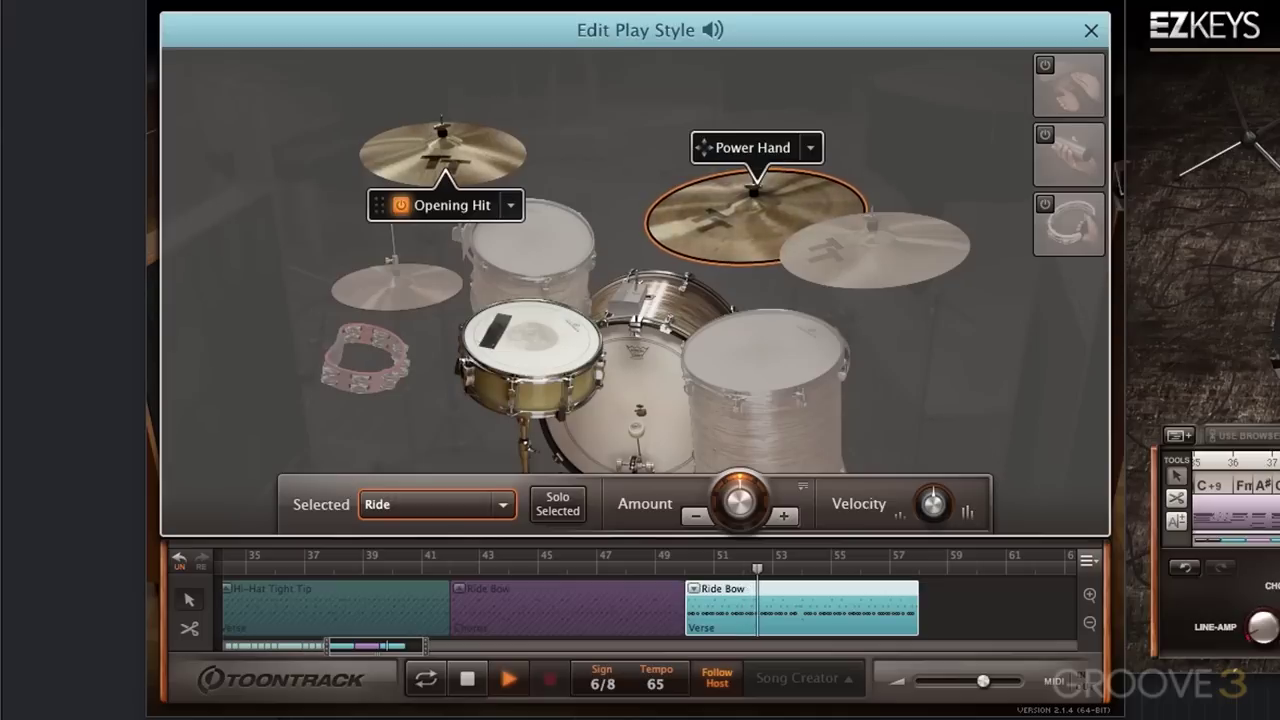
key("space")
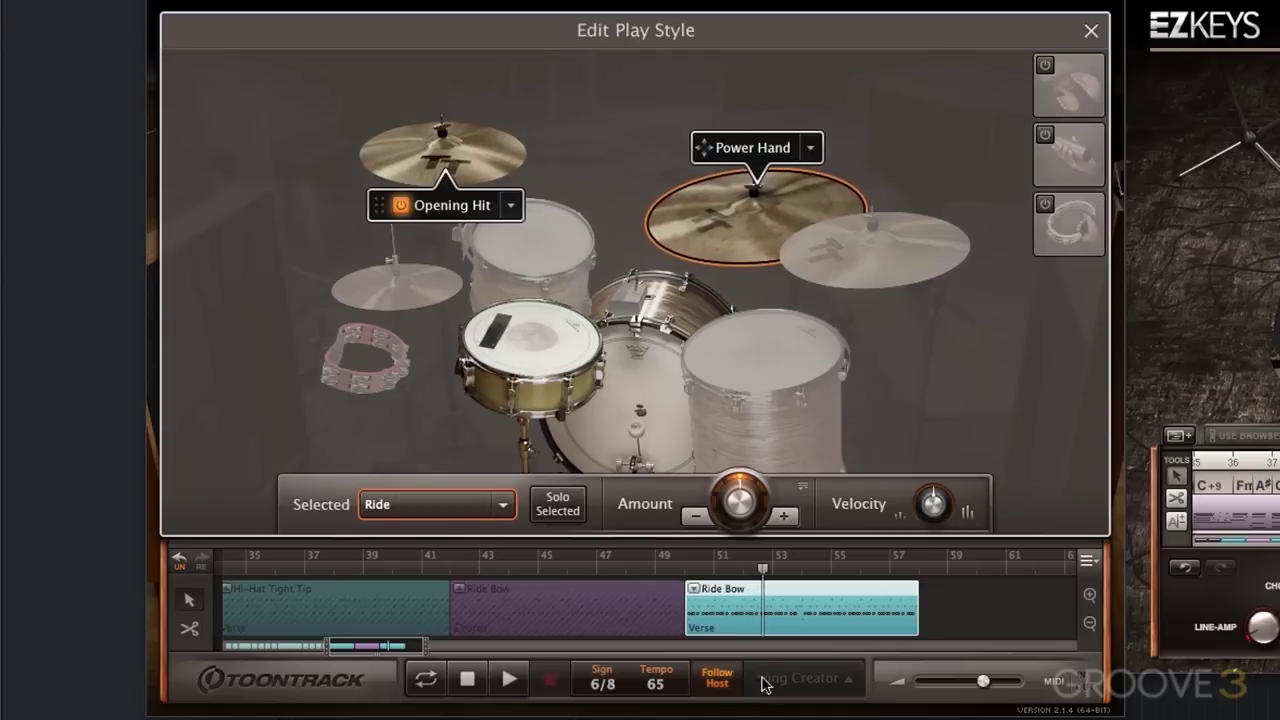
left_click(930, 508)
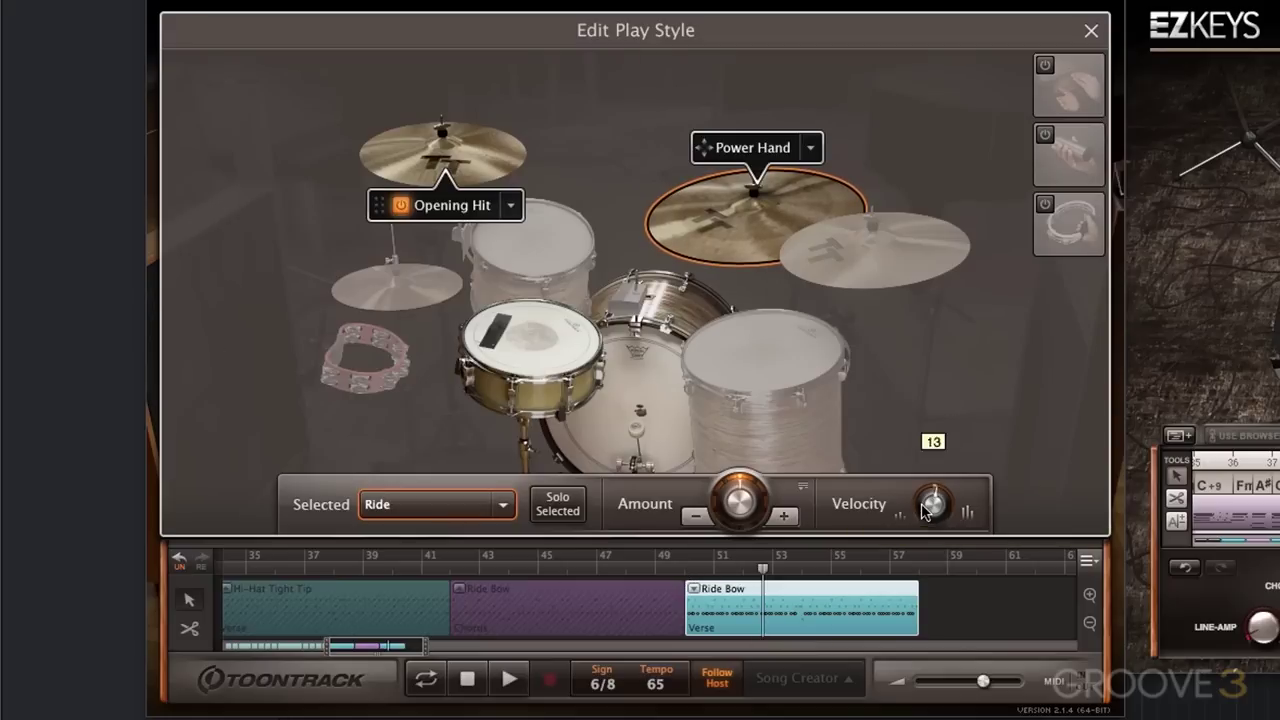
key("space")
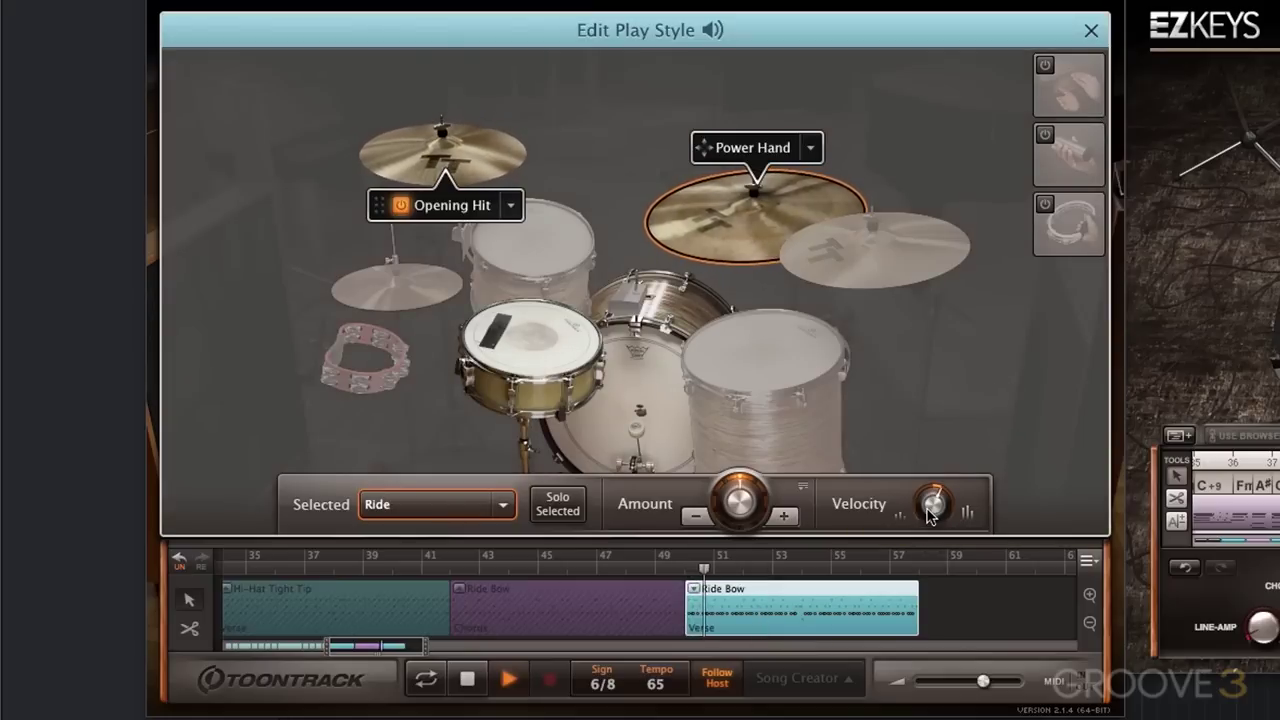
Finish auditioning the verse block's ride groove and place the playhead at the block's end, at bar 58.
scroll(930, 508, "up", 3)
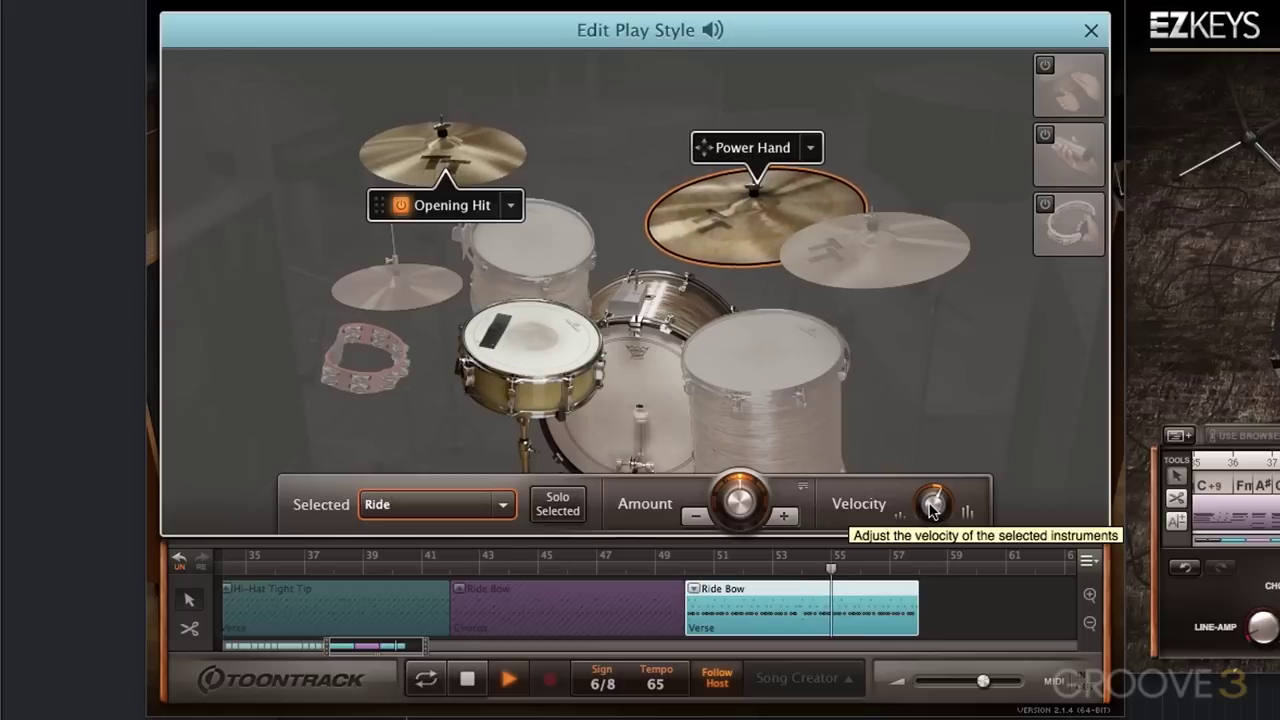
key("space")
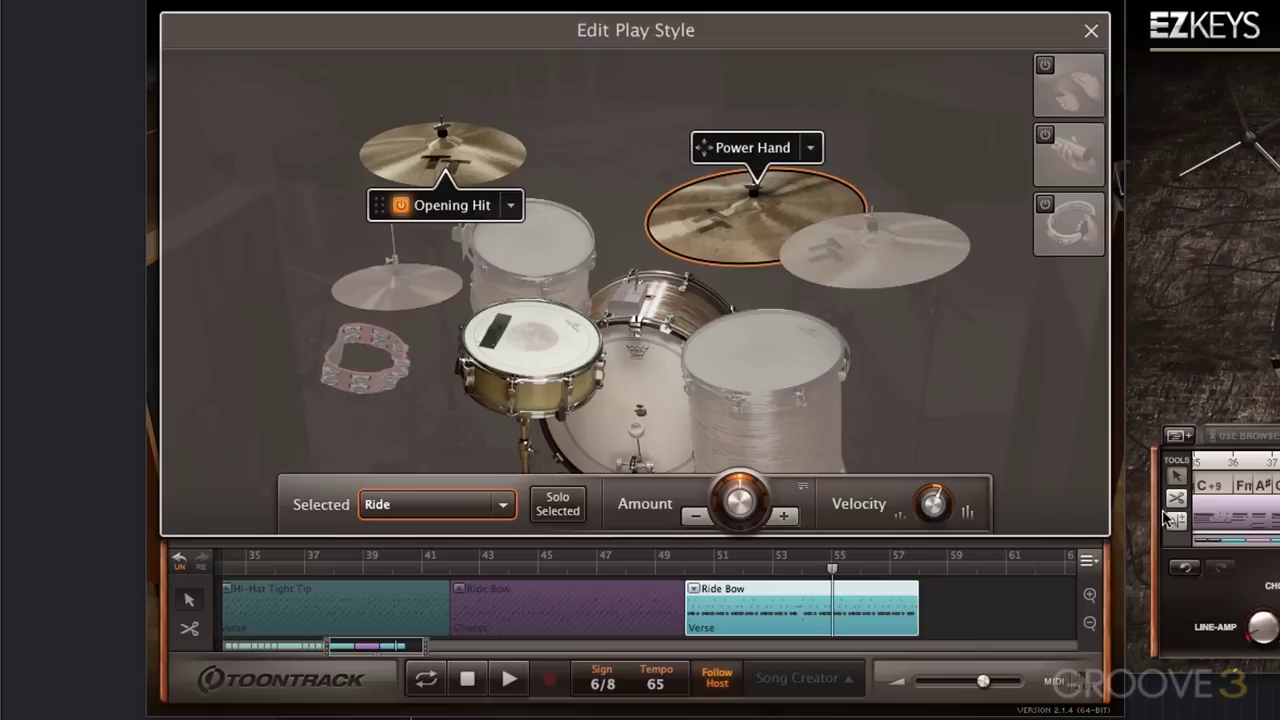
left_click(404, 657)
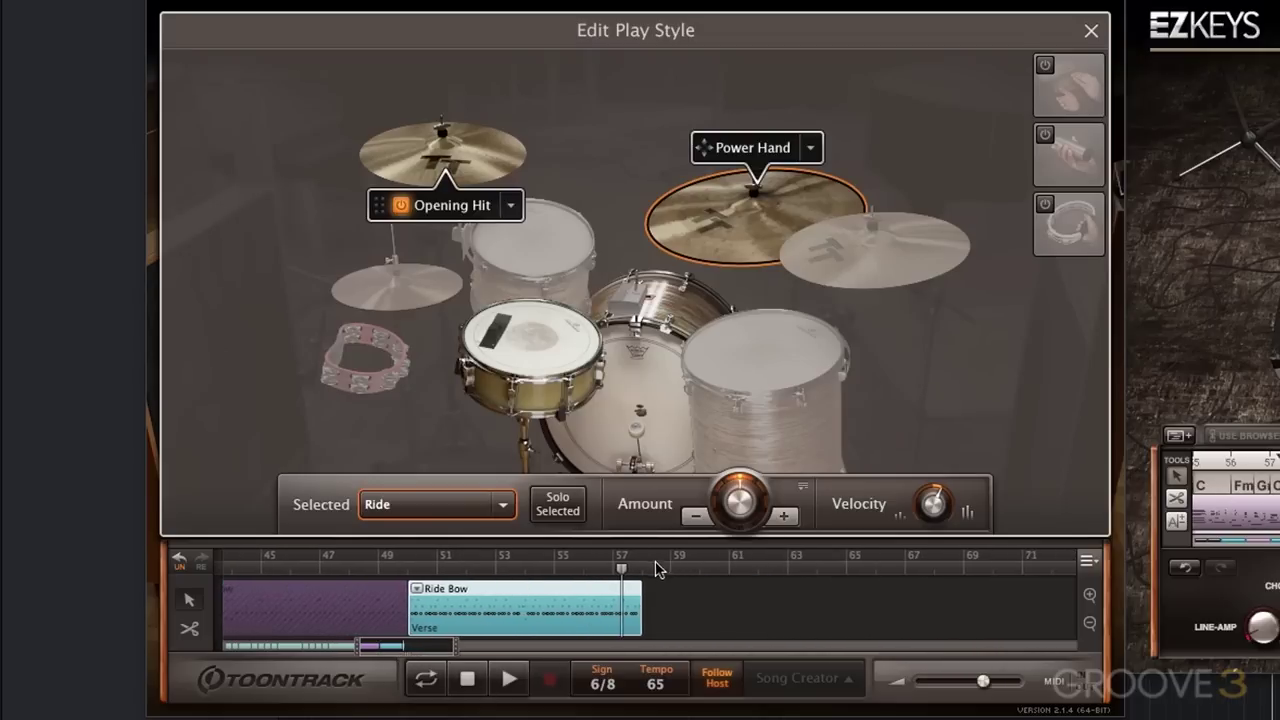
left_click(643, 575)
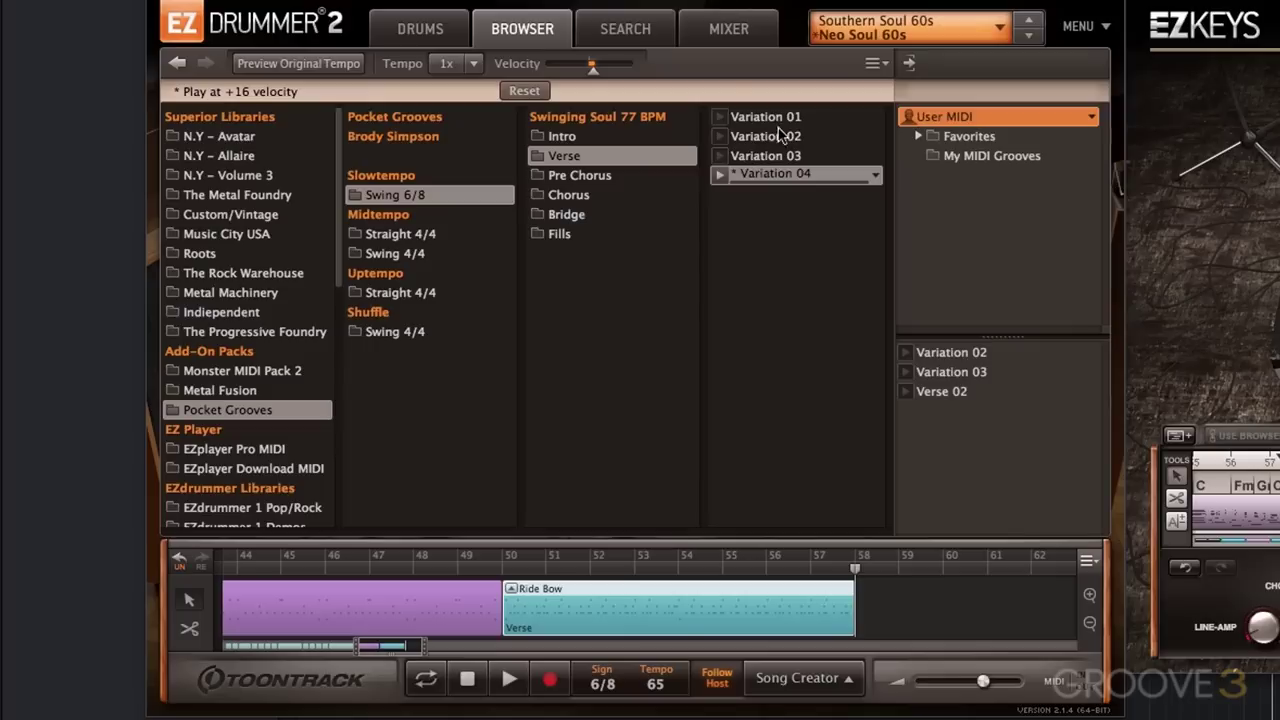
Add Verse Variation 01 at bar 58 and trim the block to two bars so it ends at bar 60.
left_click(778, 116)
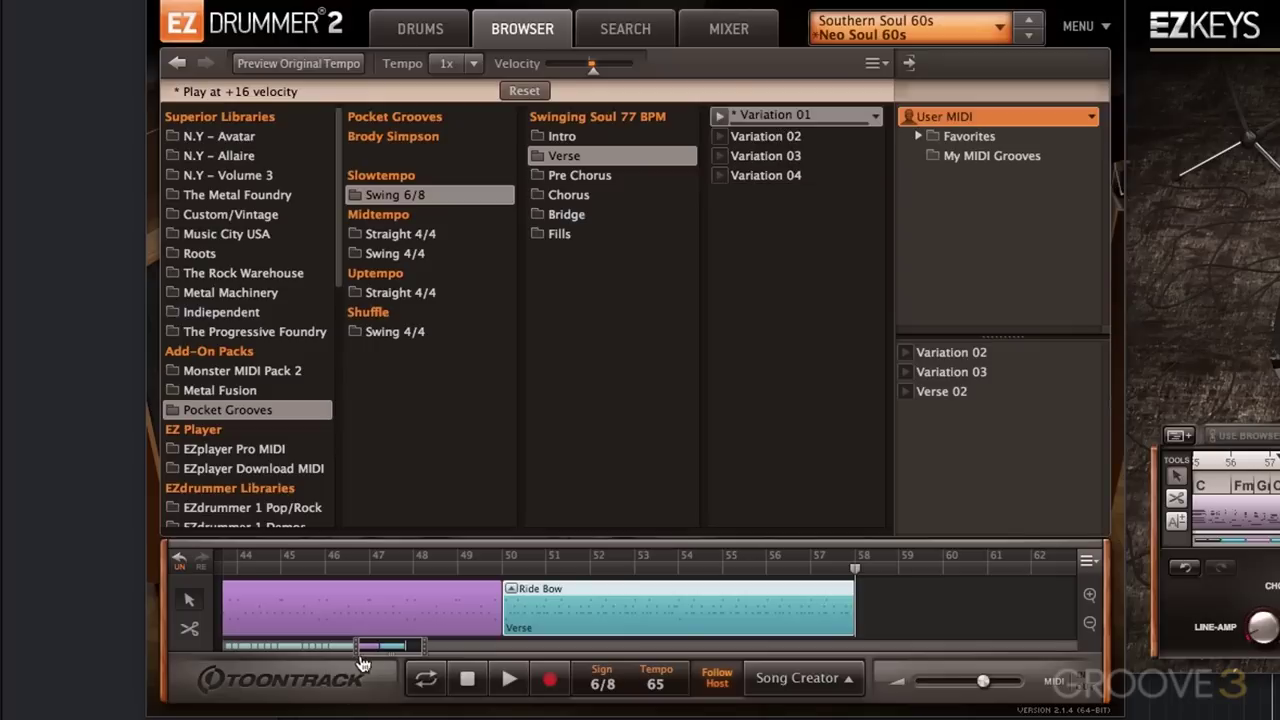
left_click_drag(376, 655, 400, 657)
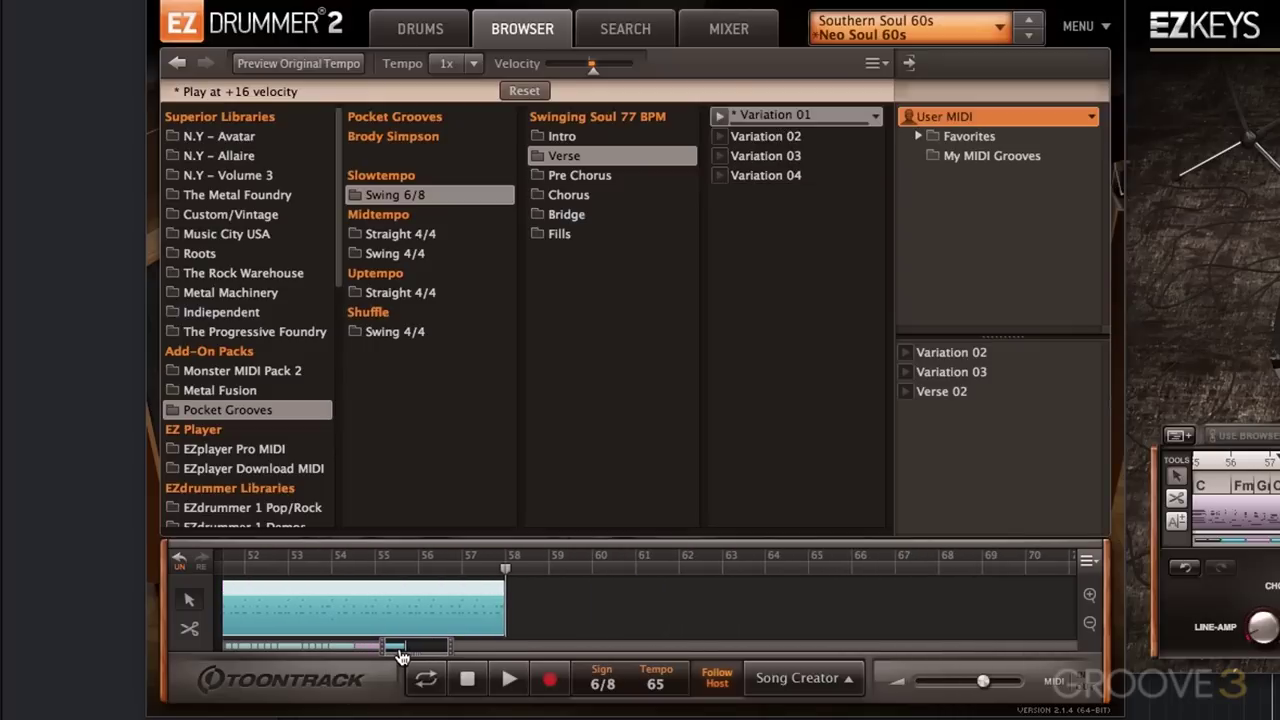
left_click_drag(768, 120, 530, 587)
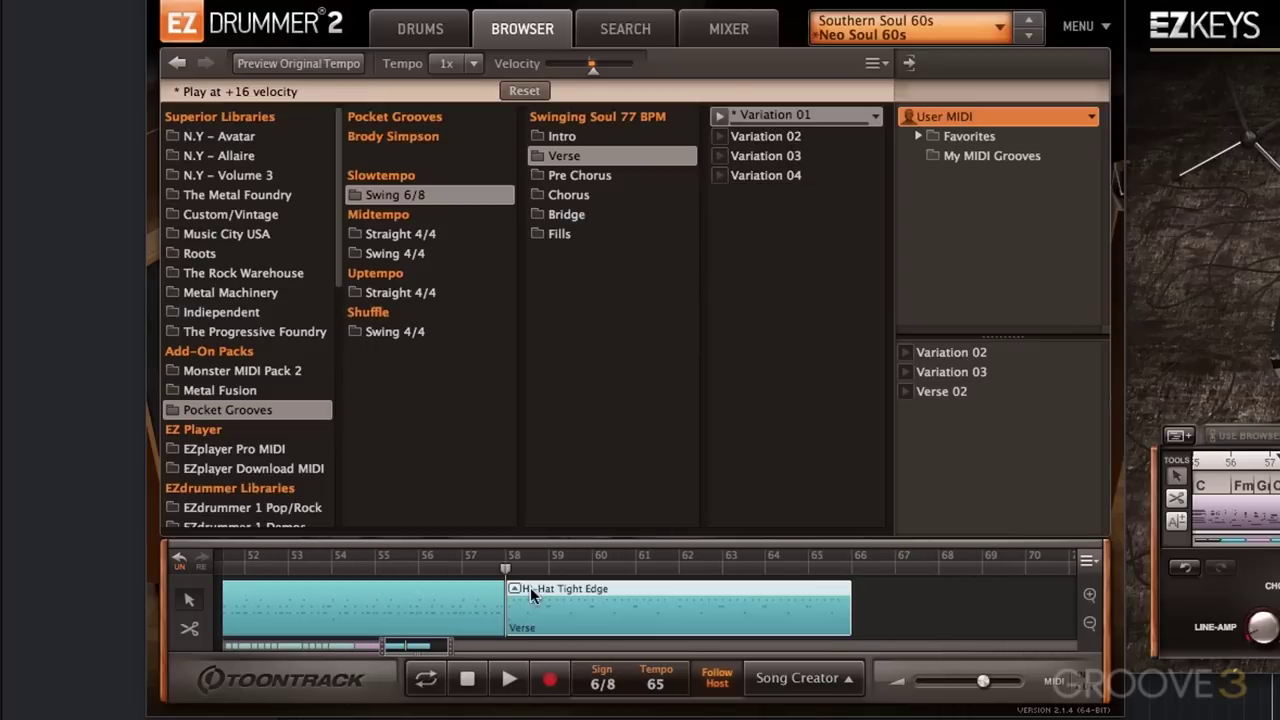
left_click_drag(848, 607, 592, 622)
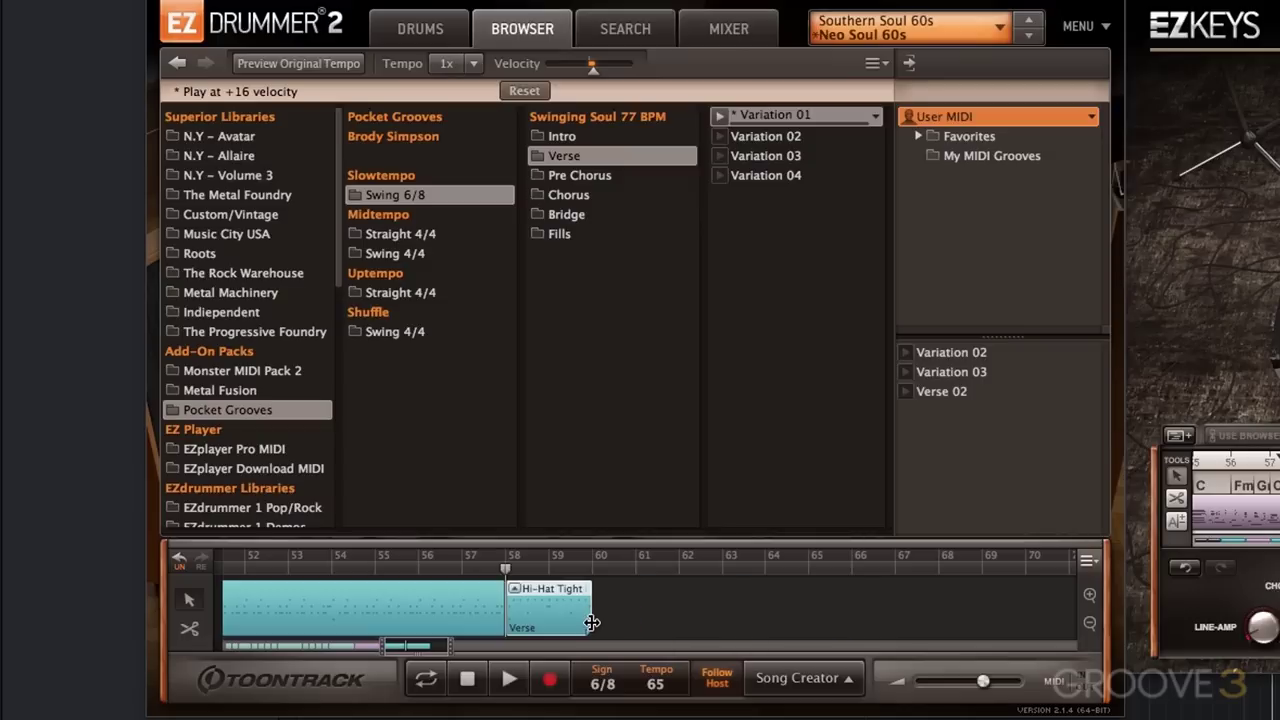
In Edit Play Style, turn off the bar 58 block's Opening Hit, set its snare to Sidestick at velocity 26, and play it.
double_click(590, 620)
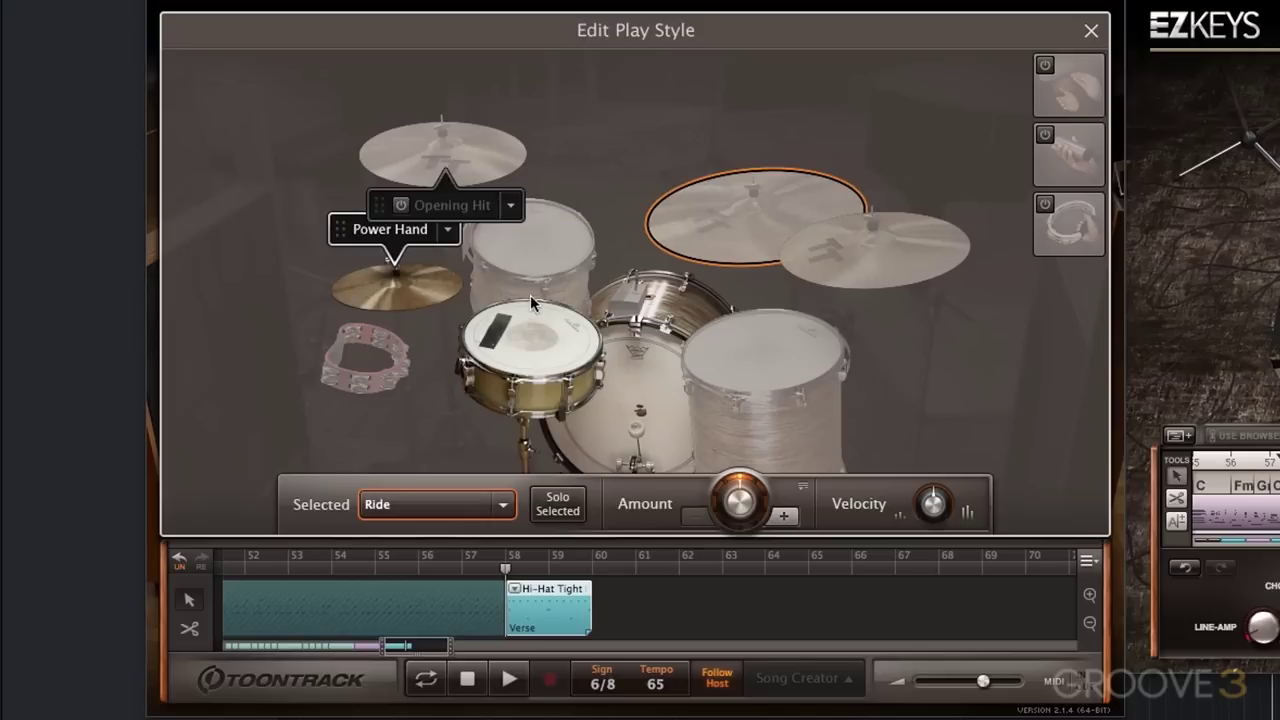
left_click(664, 399)
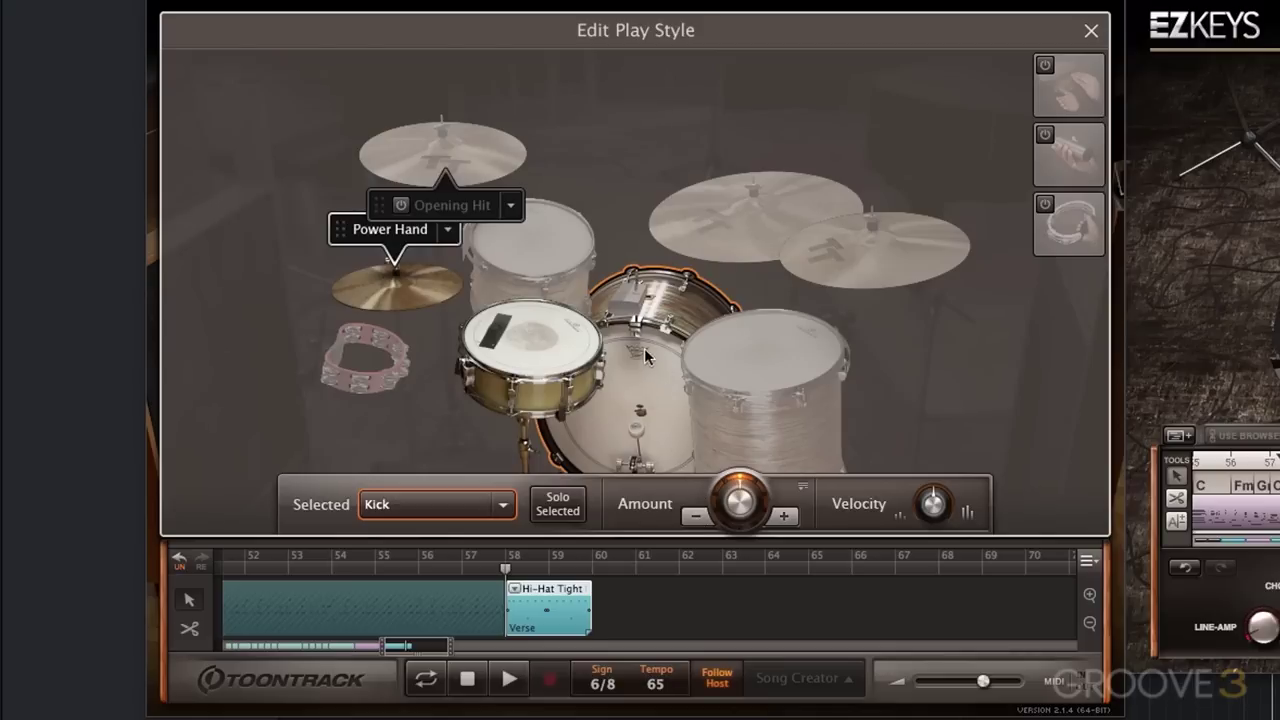
right_click(535, 346)
mouse_move(620, 480)
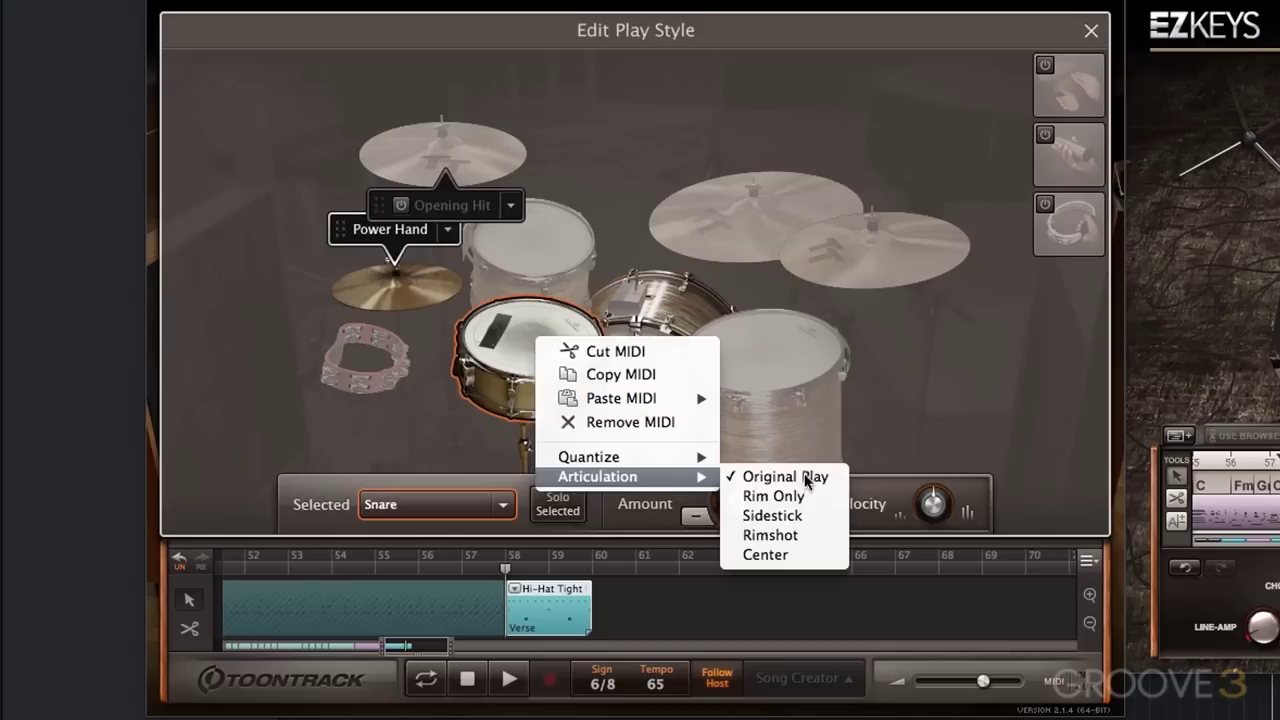
left_click(828, 517)
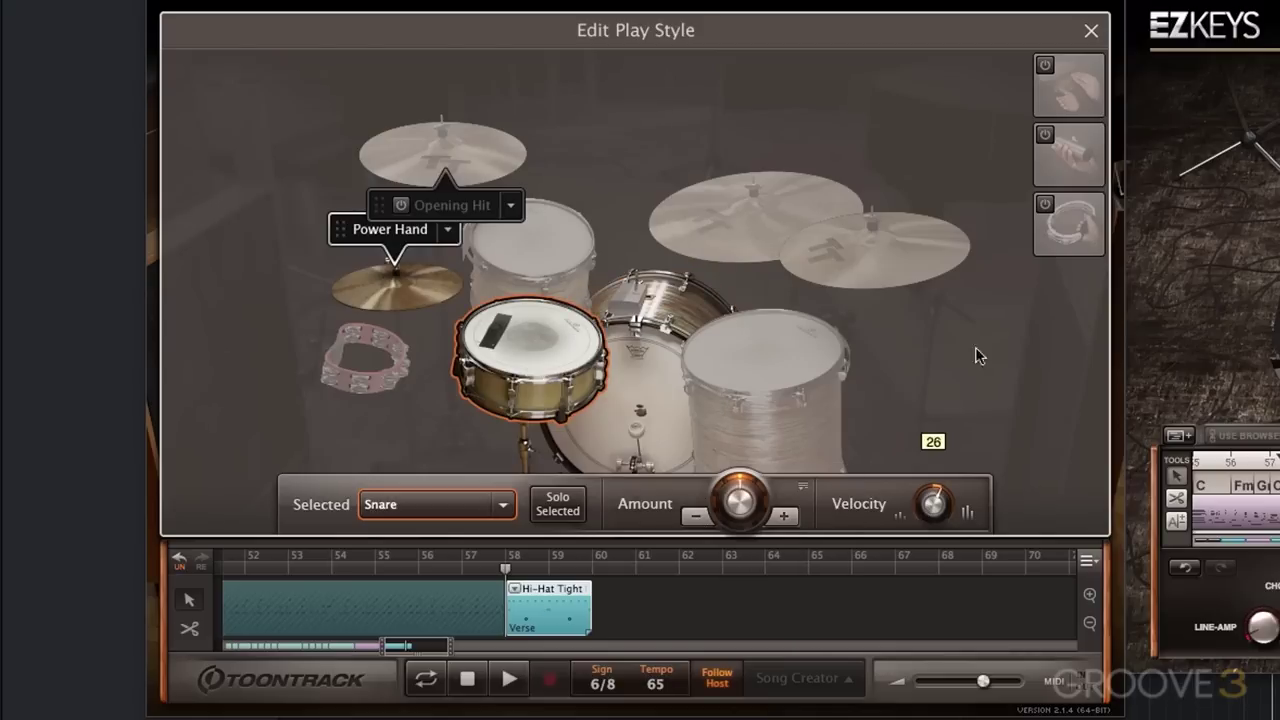
left_click(1091, 31)
key("space")
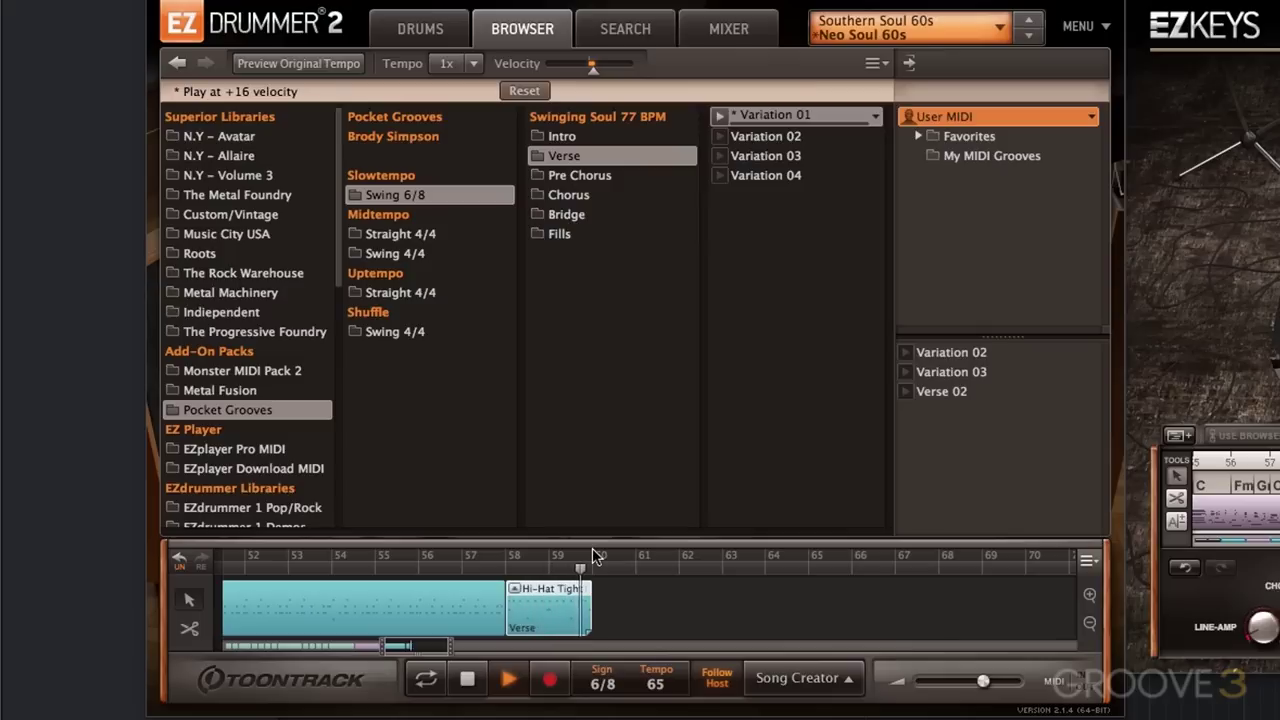
Duplicate the edited two-bar verse block to bar 60 and play the song with EZkeys from bar 58.
left_click_drag(550, 622, 629, 608)
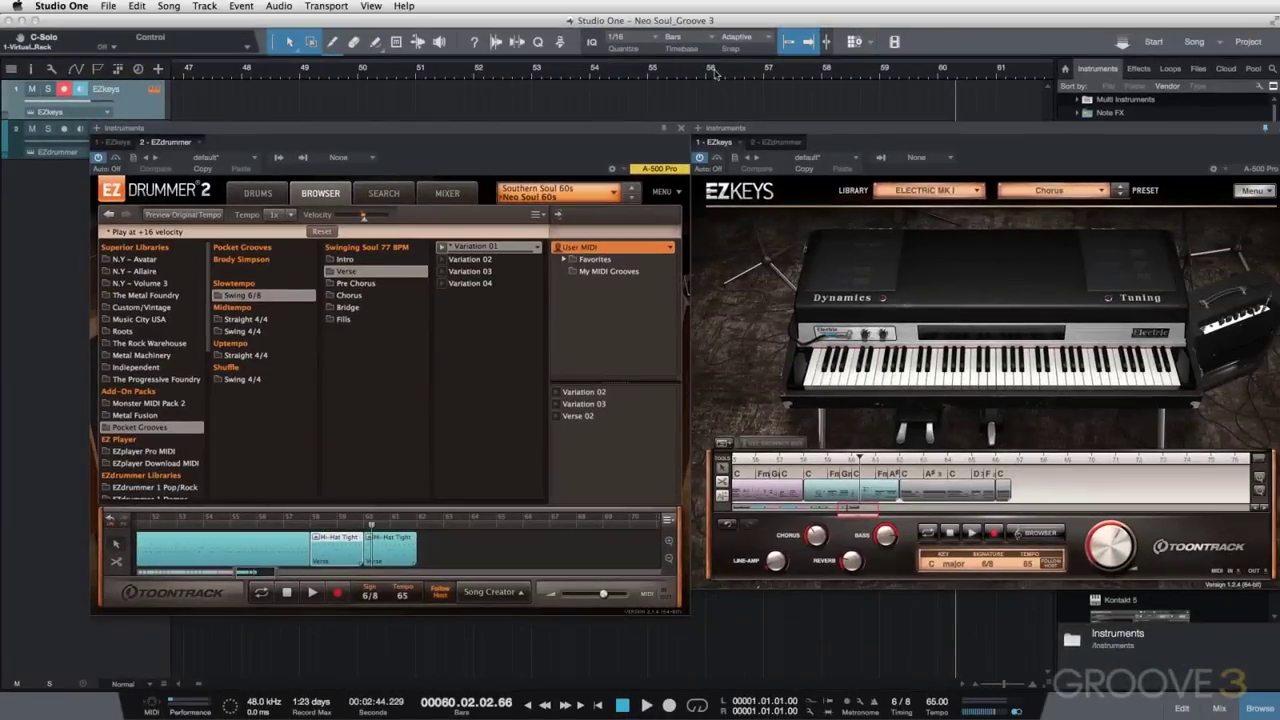
left_click(706, 72)
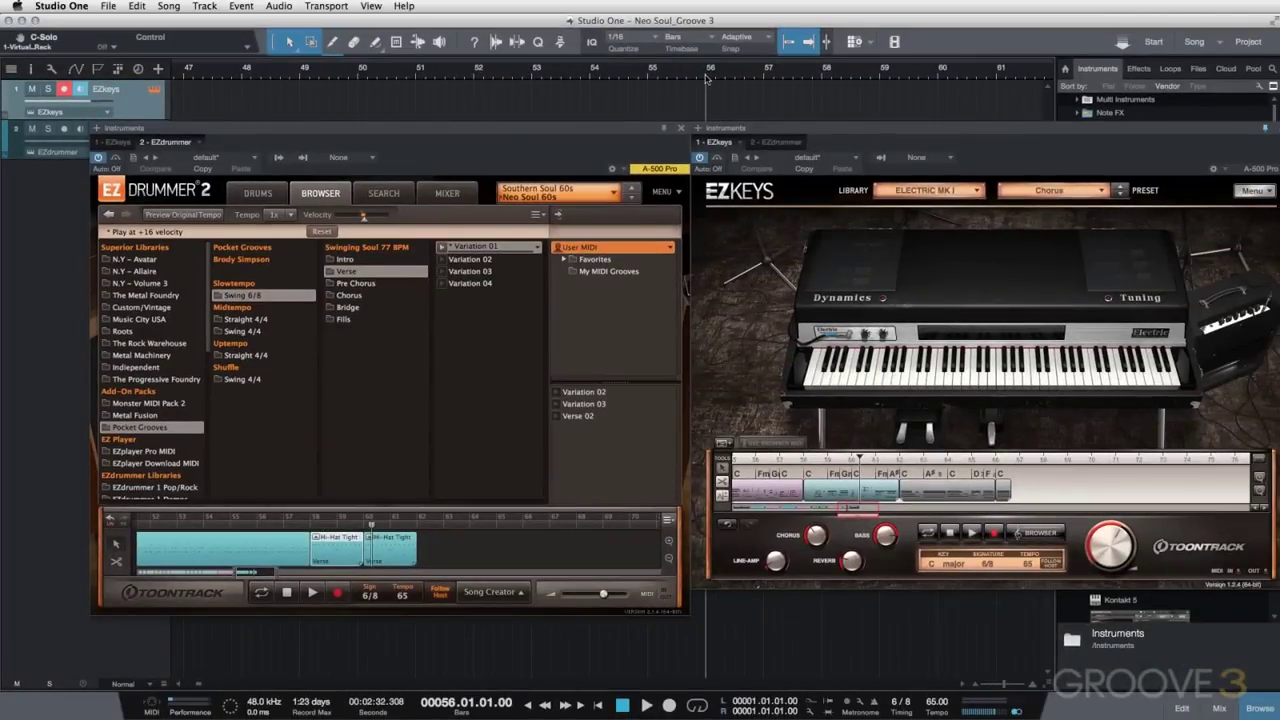
left_click(821, 72)
key("space")
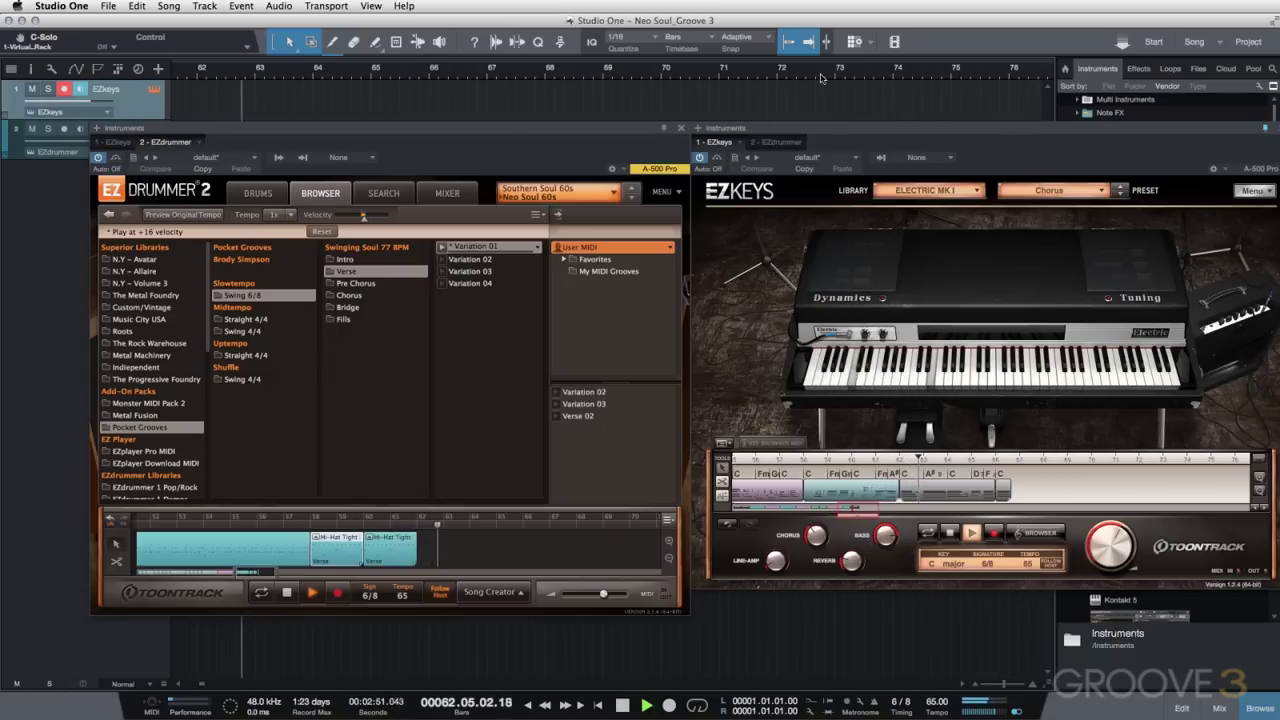
key("space")
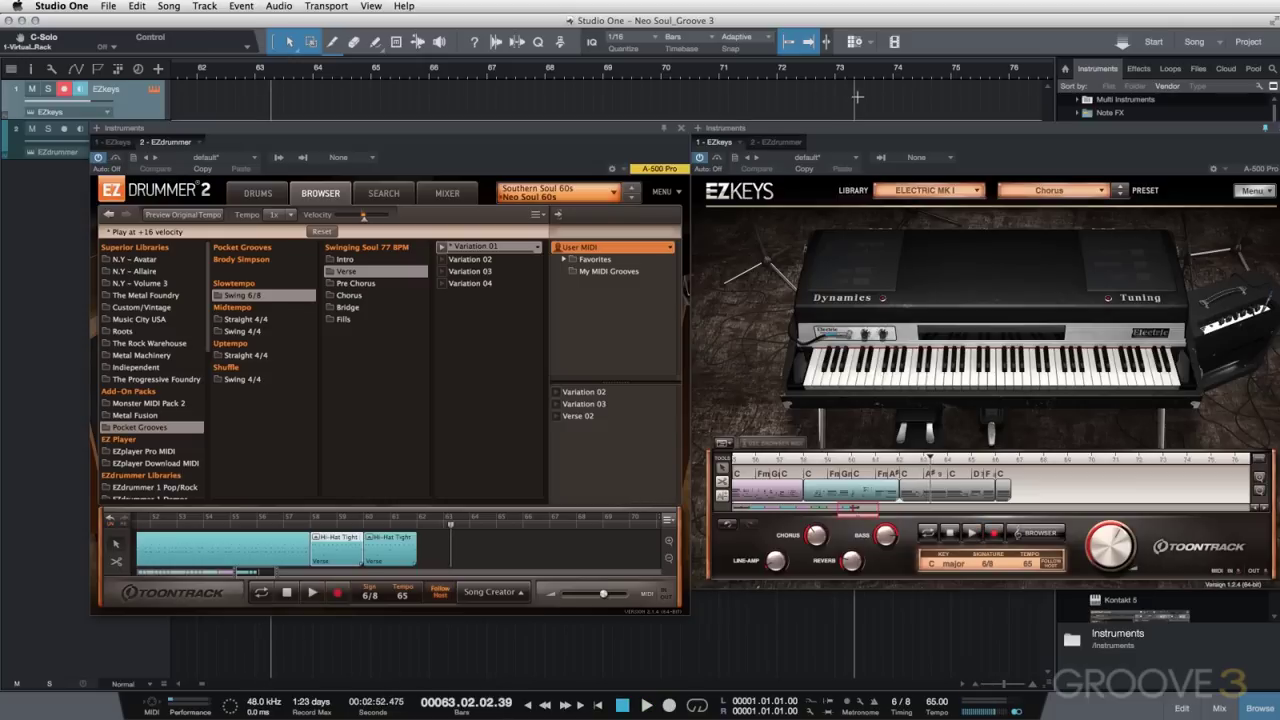
Add Verse Variation 01 at bar 62 and trim the block to four bars so it ends at bar 66.
left_click_drag(470, 259, 449, 548)
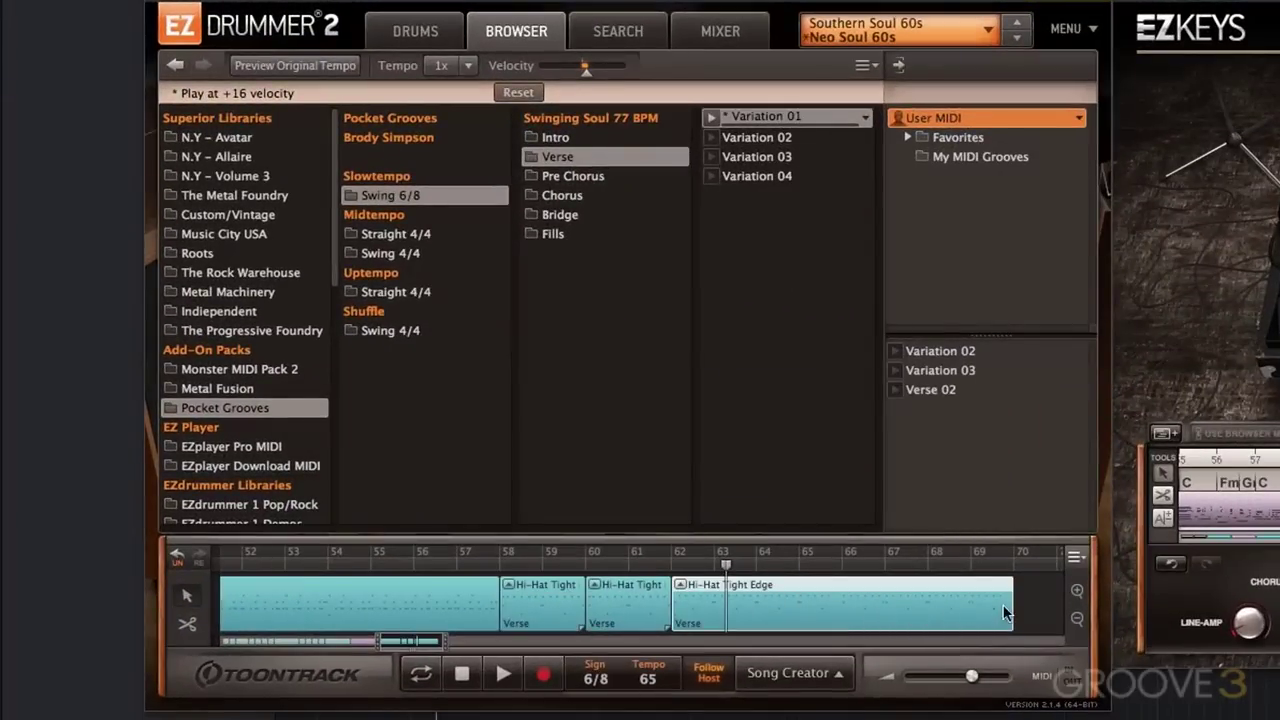
left_click_drag(1007, 611, 845, 614)
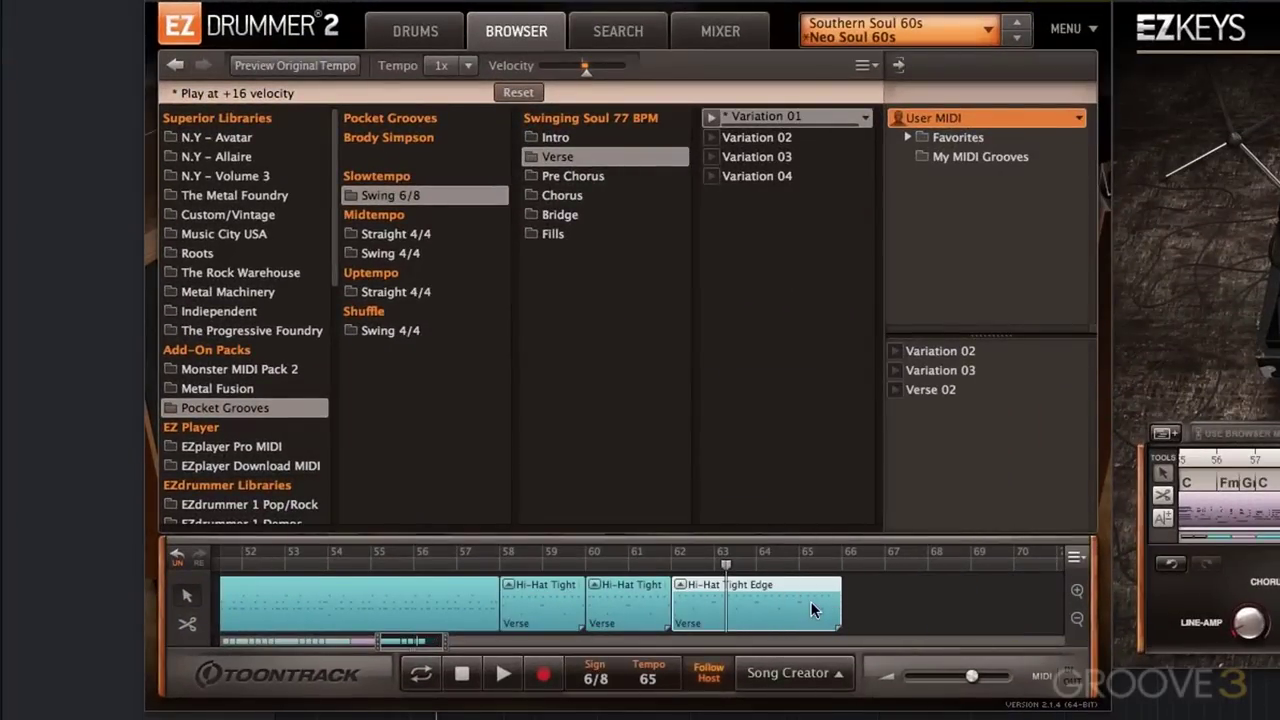
Give the bar 62 block a Sidestick snare with raised velocity and no Opening Hit, and play the song past bar 66.
double_click(730, 582)
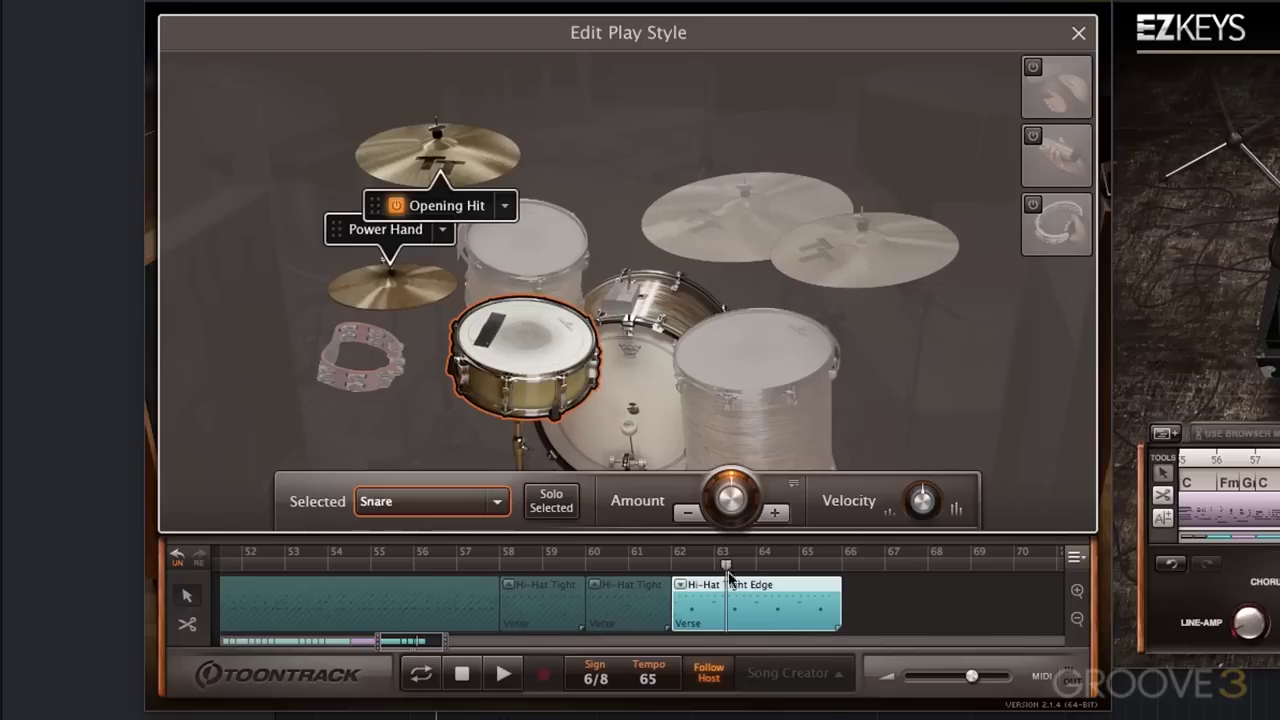
right_click(548, 368)
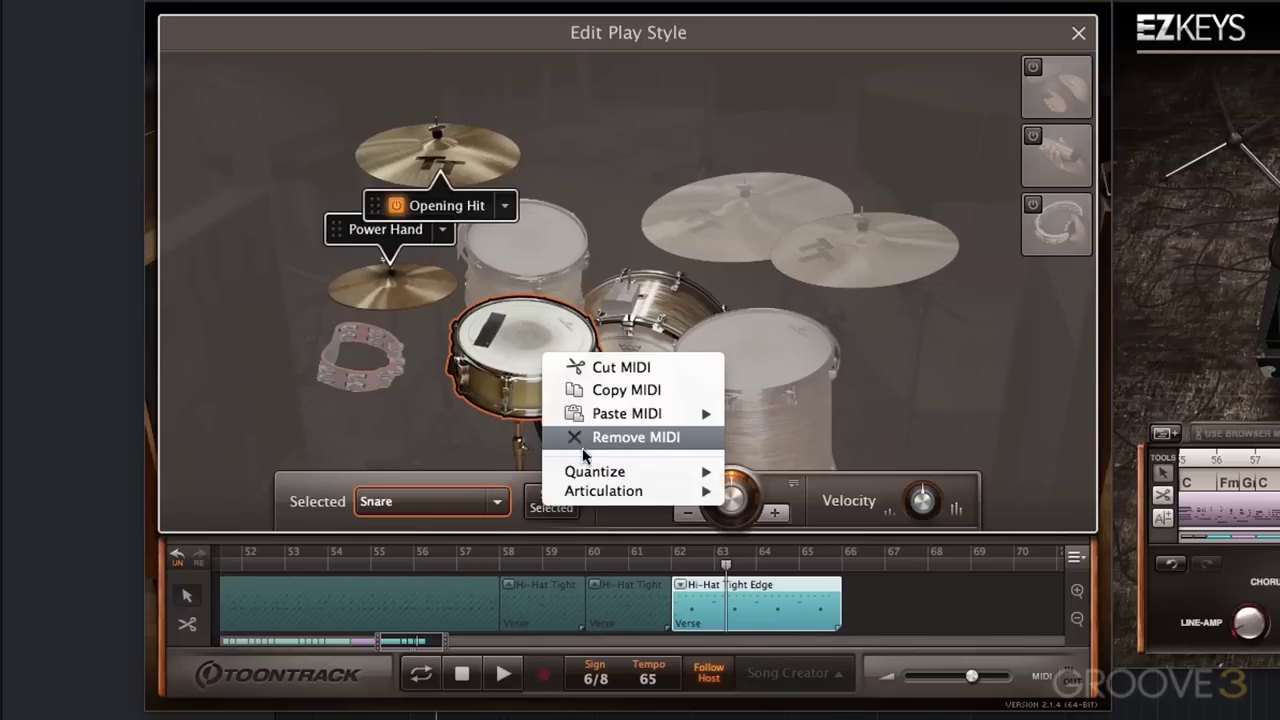
mouse_move(640, 490)
left_click(776, 529)
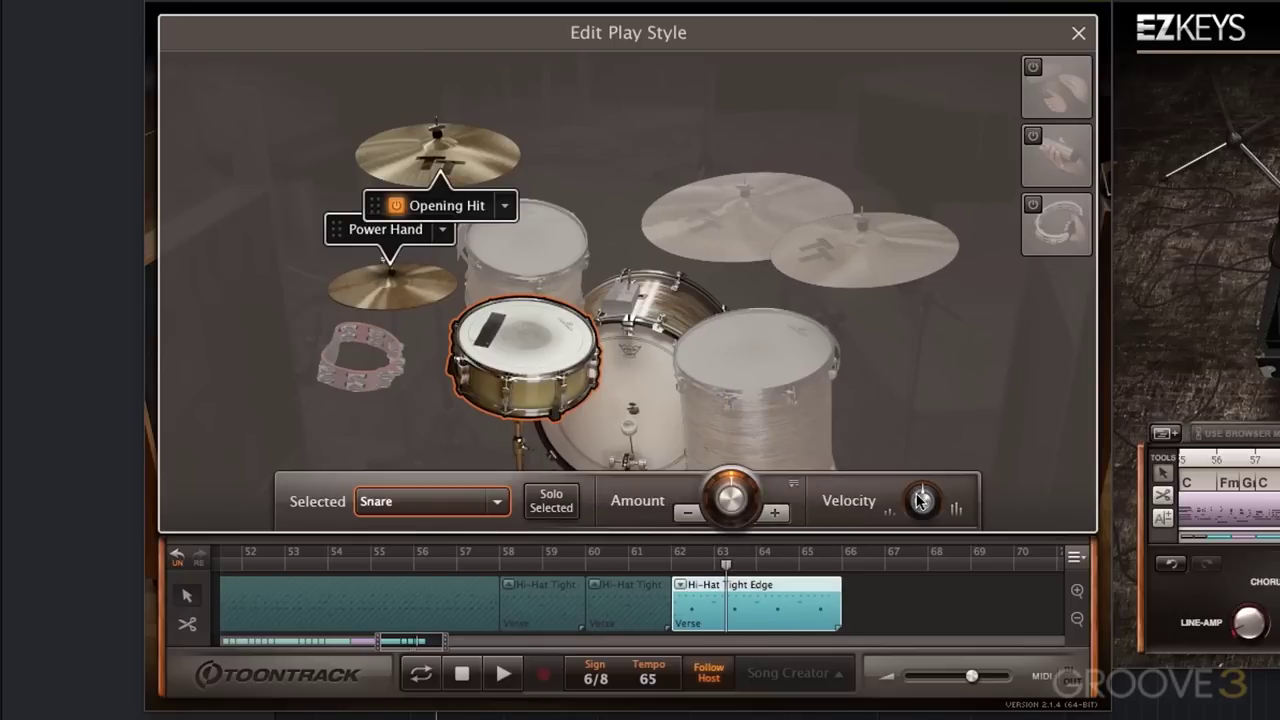
left_click(397, 205)
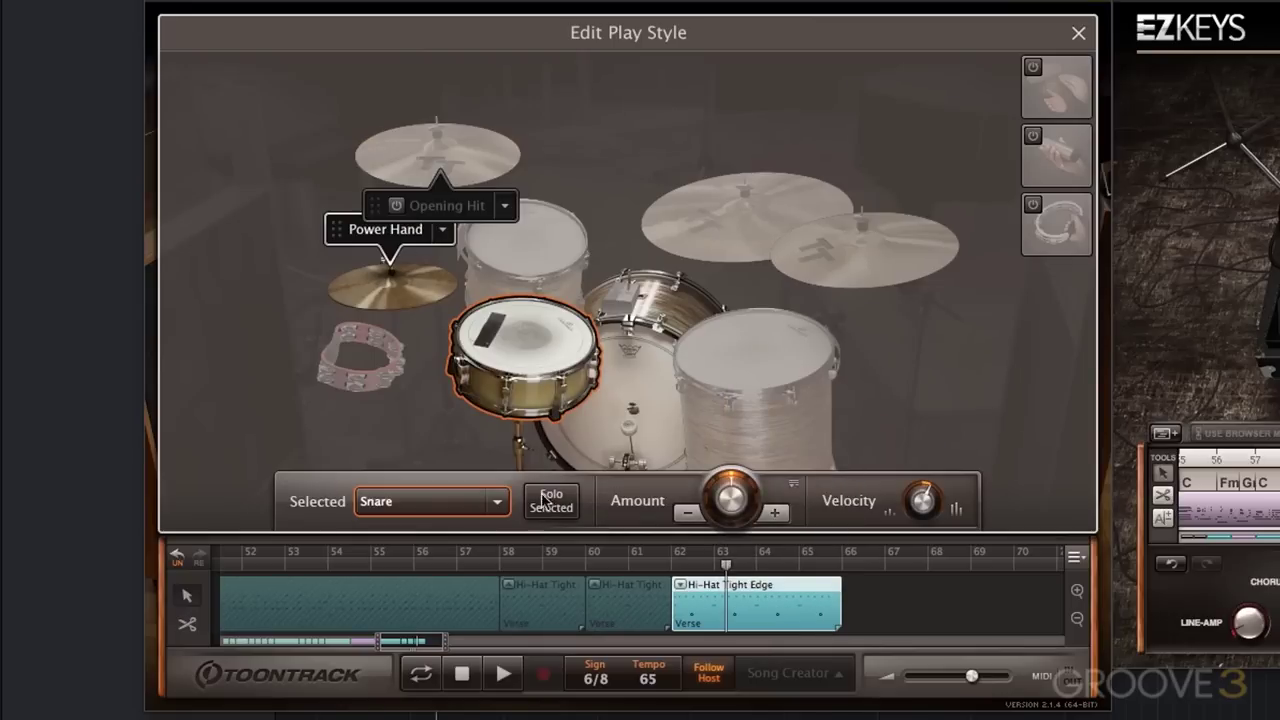
left_click(640, 393)
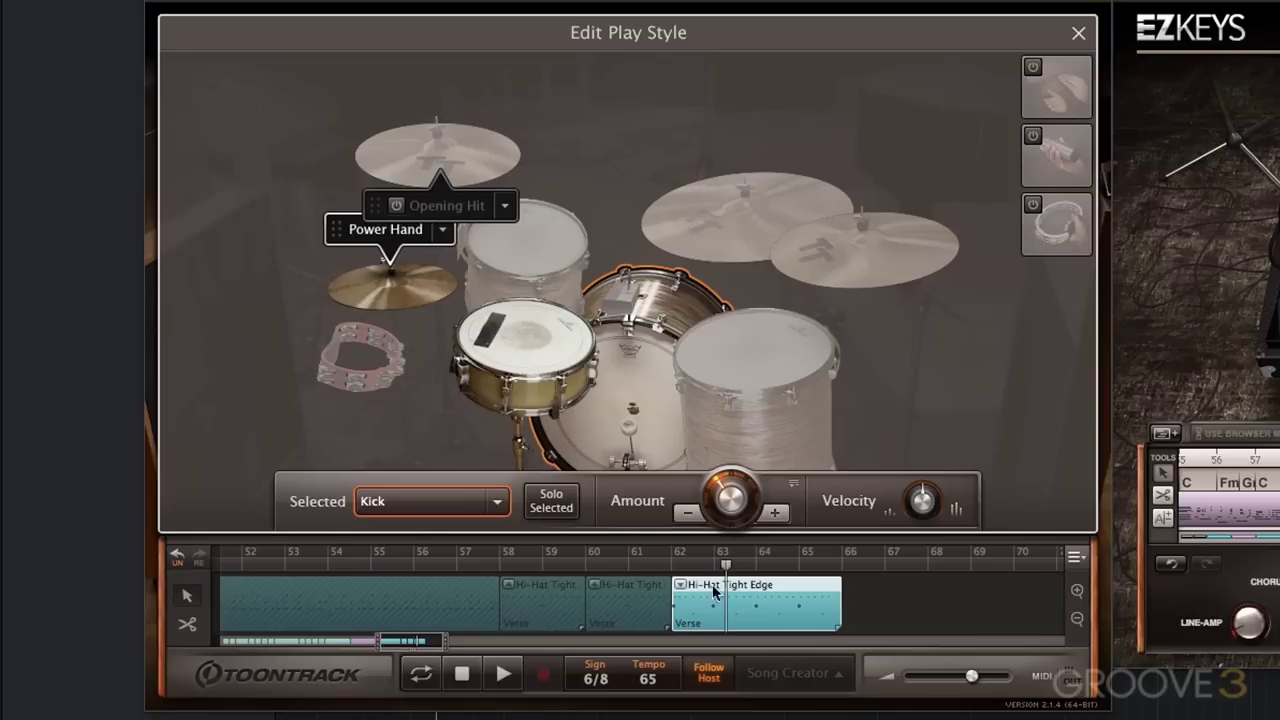
left_click(1077, 35)
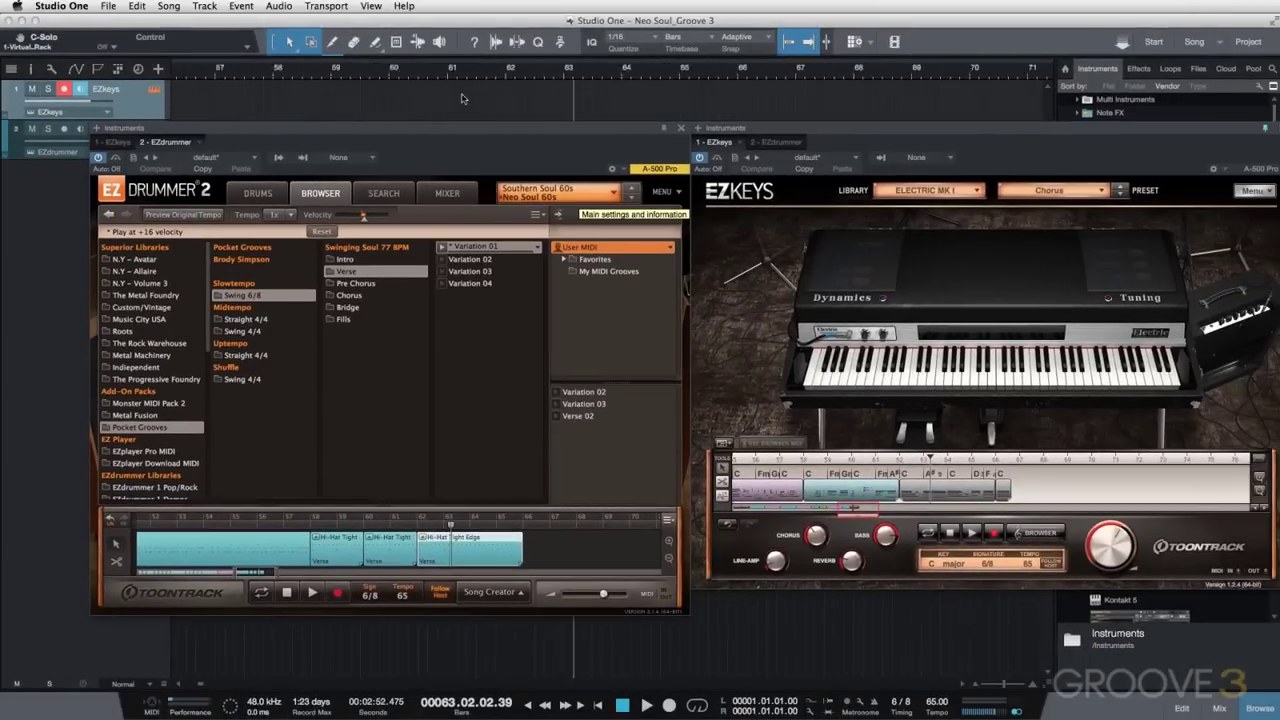
key("space")
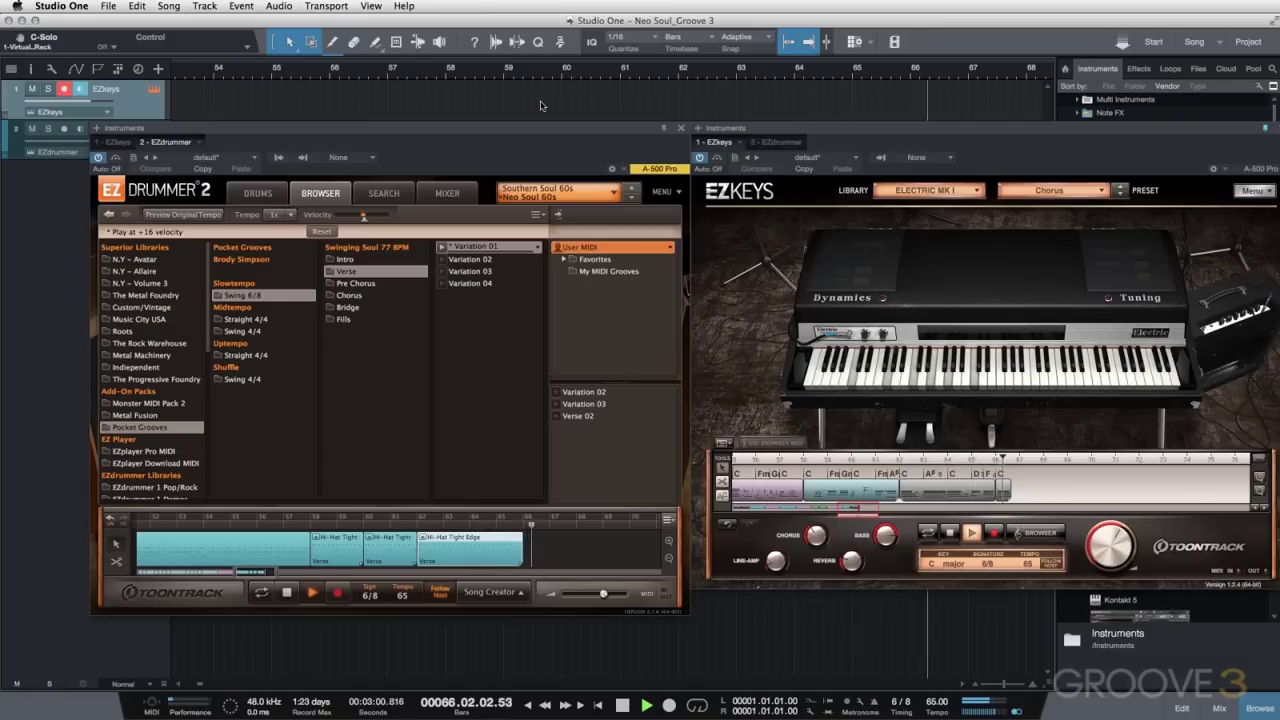
key("space")
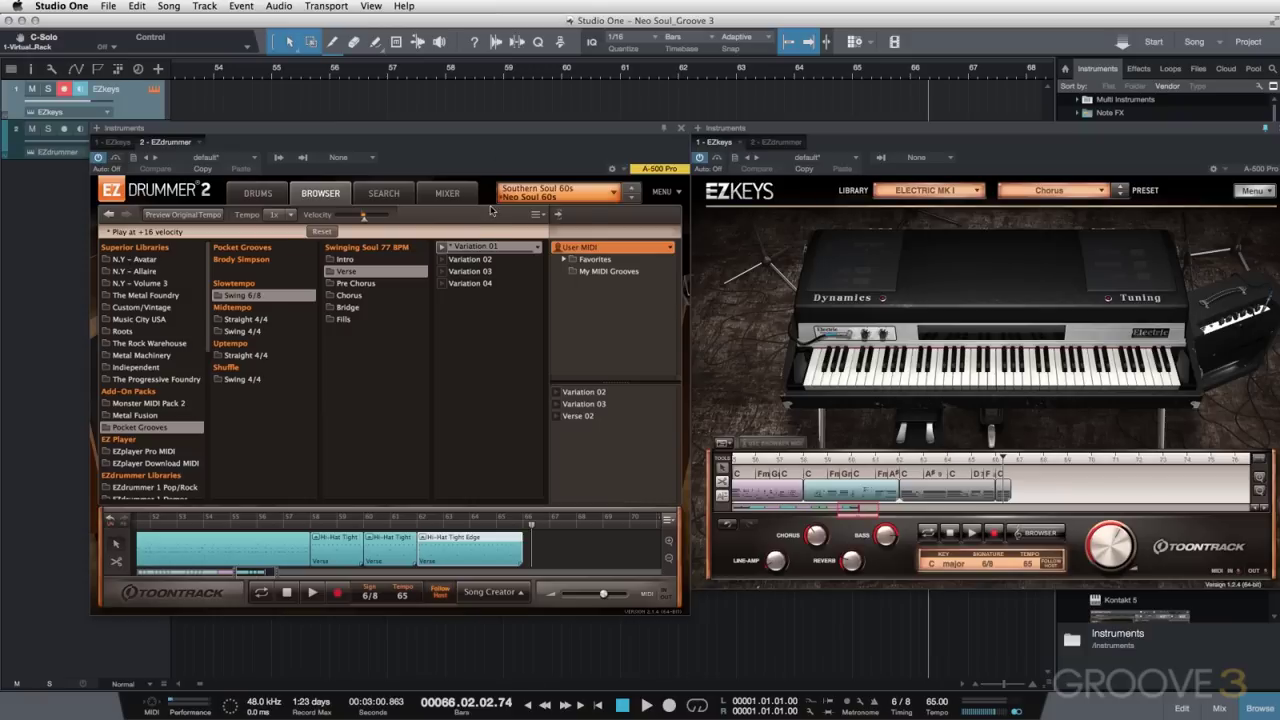
Add Verse Variation 01 at bar 66 and trim the block to about three quarters of a bar.
left_click_drag(470, 246, 528, 548)
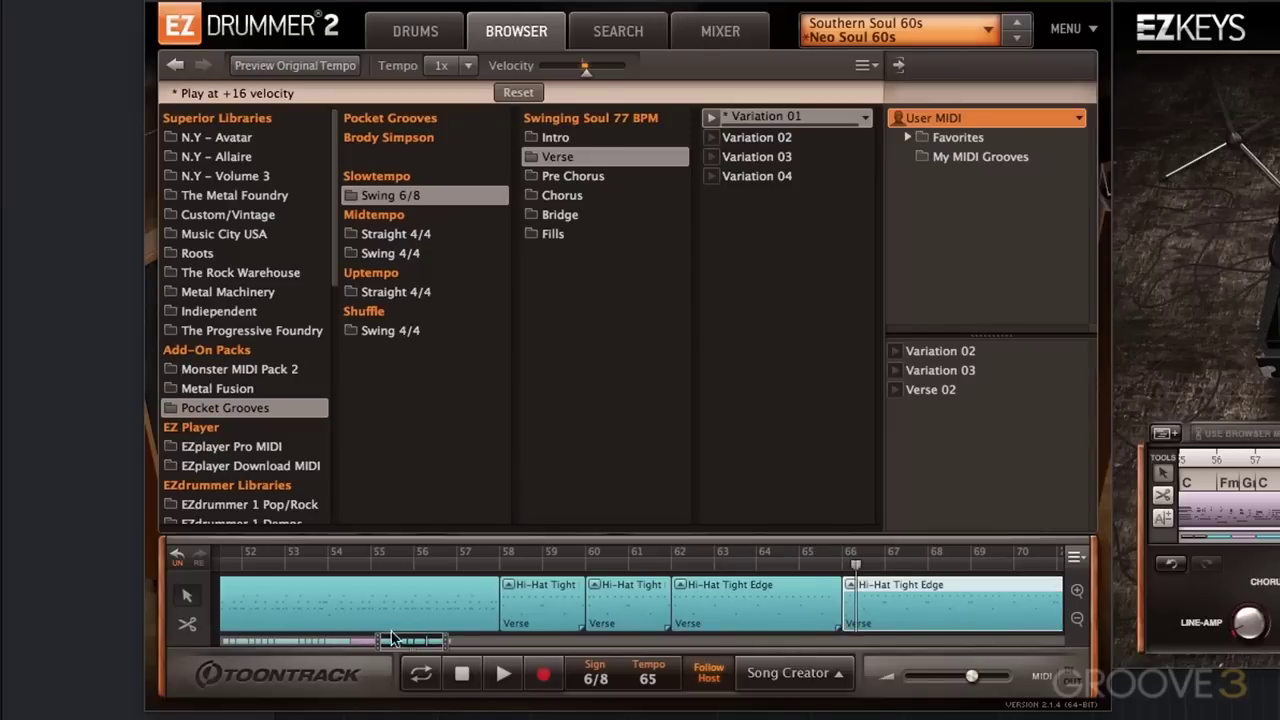
left_click_drag(393, 638, 403, 638)
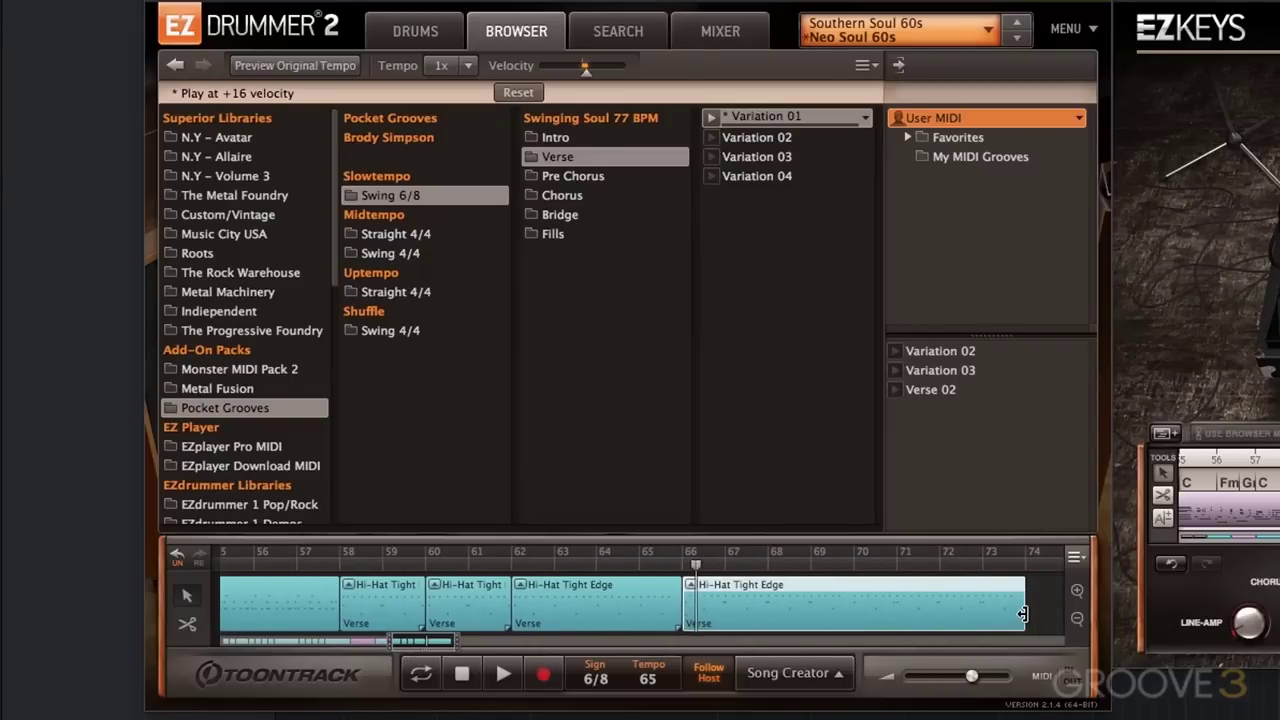
left_click_drag(1022, 615, 716, 613)
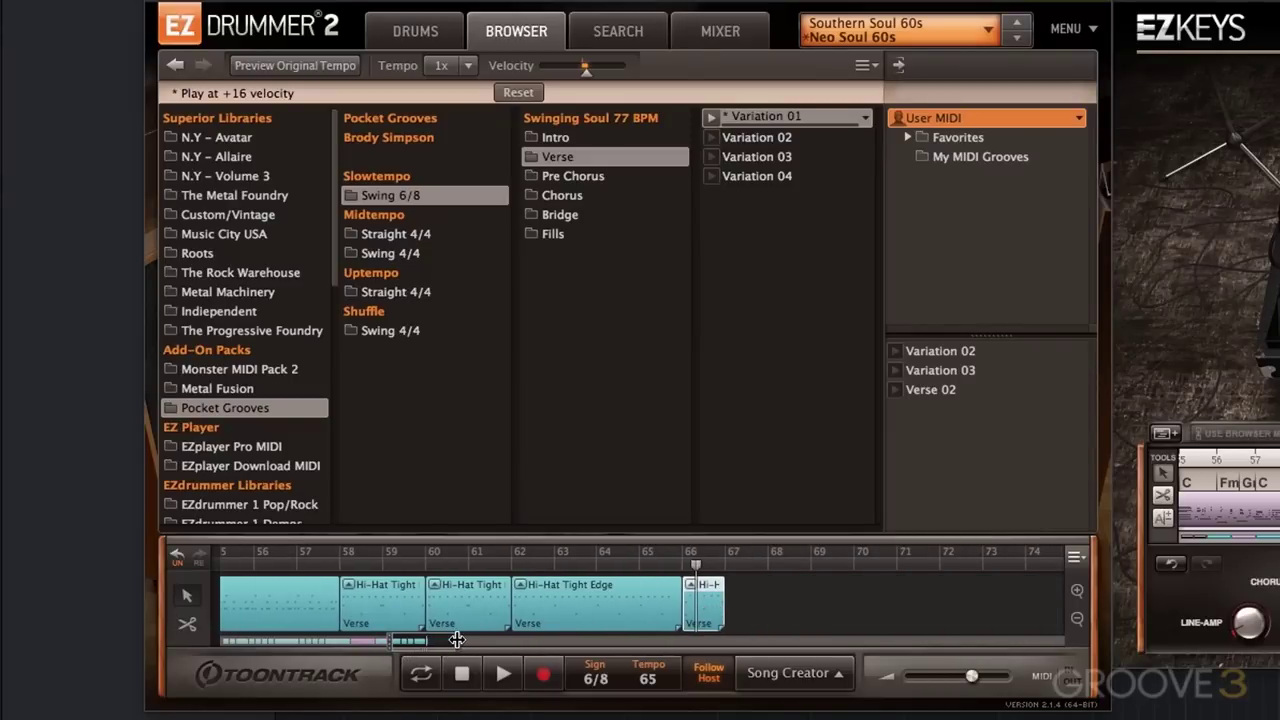
left_click_drag(456, 640, 615, 478)
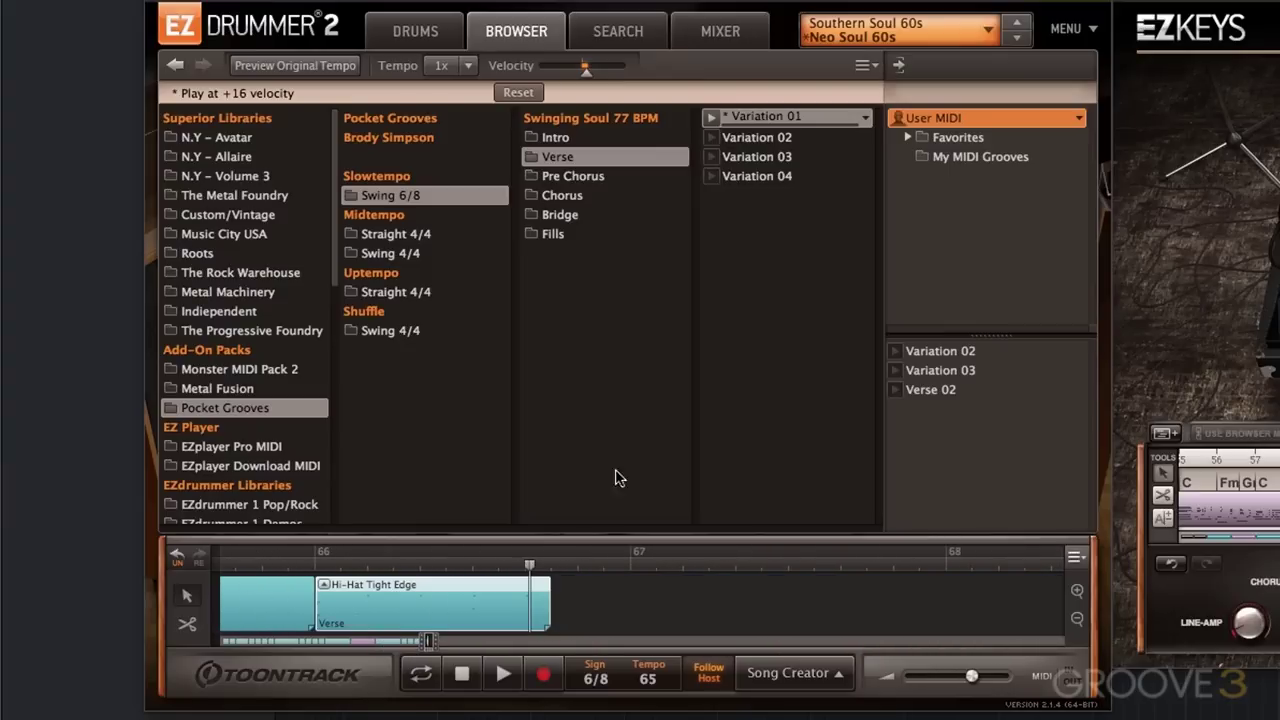
Remove the snare and hi-hat MIDI from the bar 66 block in Edit Play Style, keeping the kick and Opening Hit.
double_click(415, 622)
right_click(517, 340)
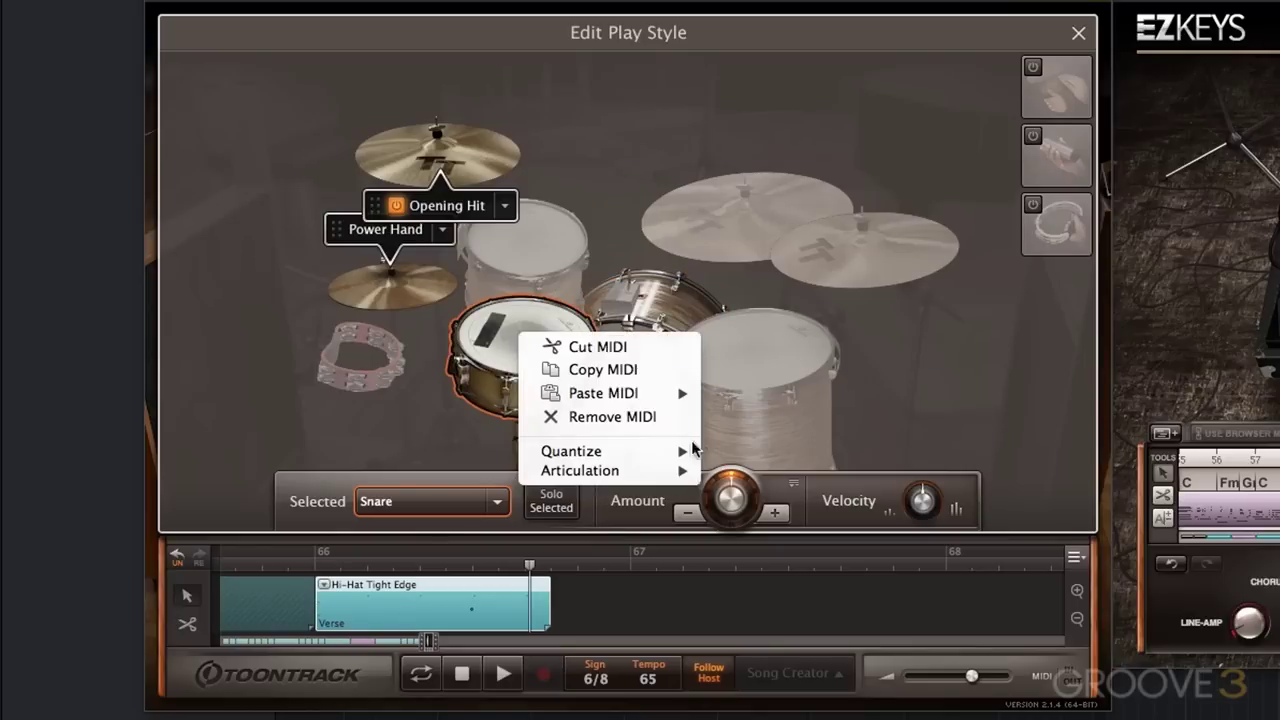
left_click(640, 416)
right_click(413, 283)
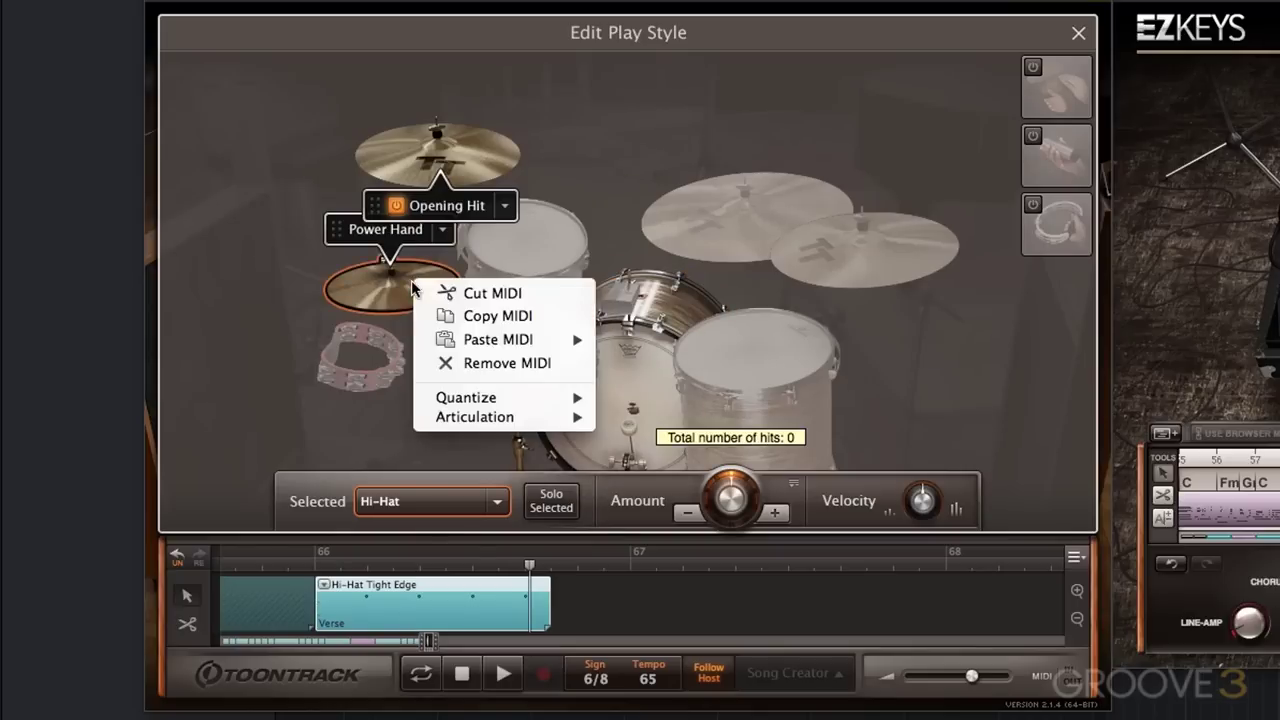
left_click(497, 365)
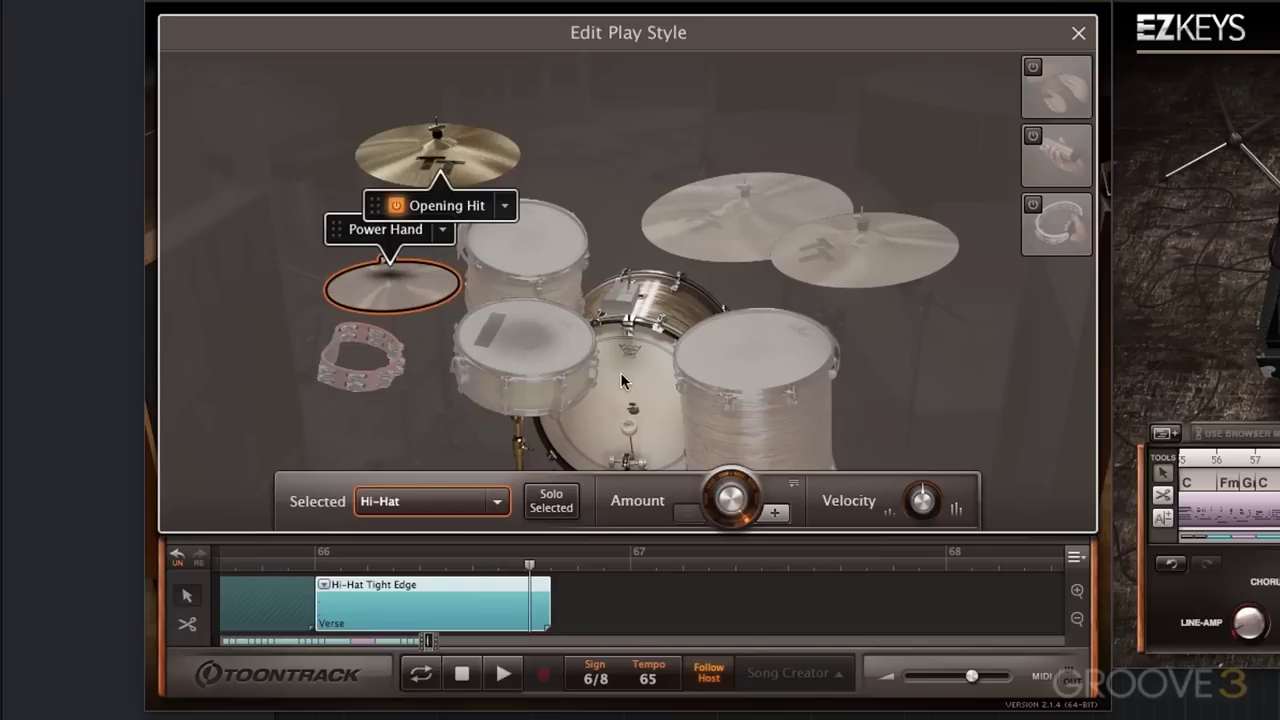
left_click(1078, 35)
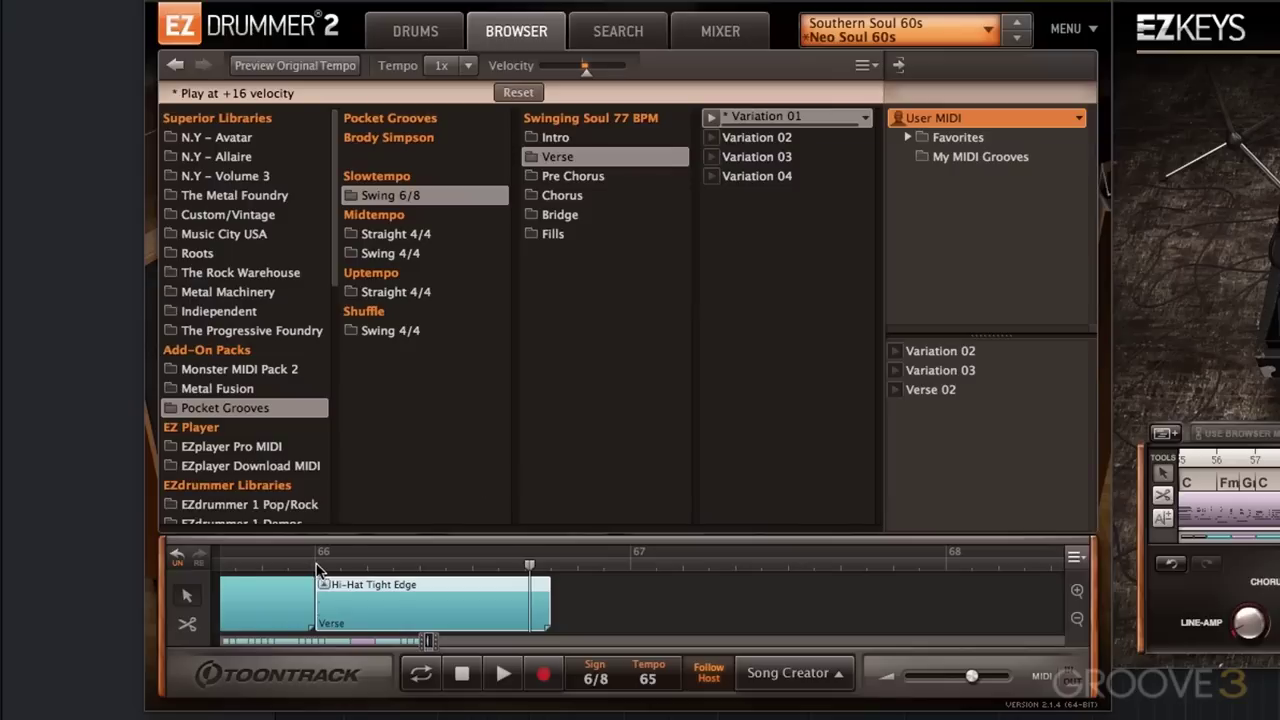
Play the song's ending from bar 62 and bring the whole drum arrangement into view on the timeline.
key("space")
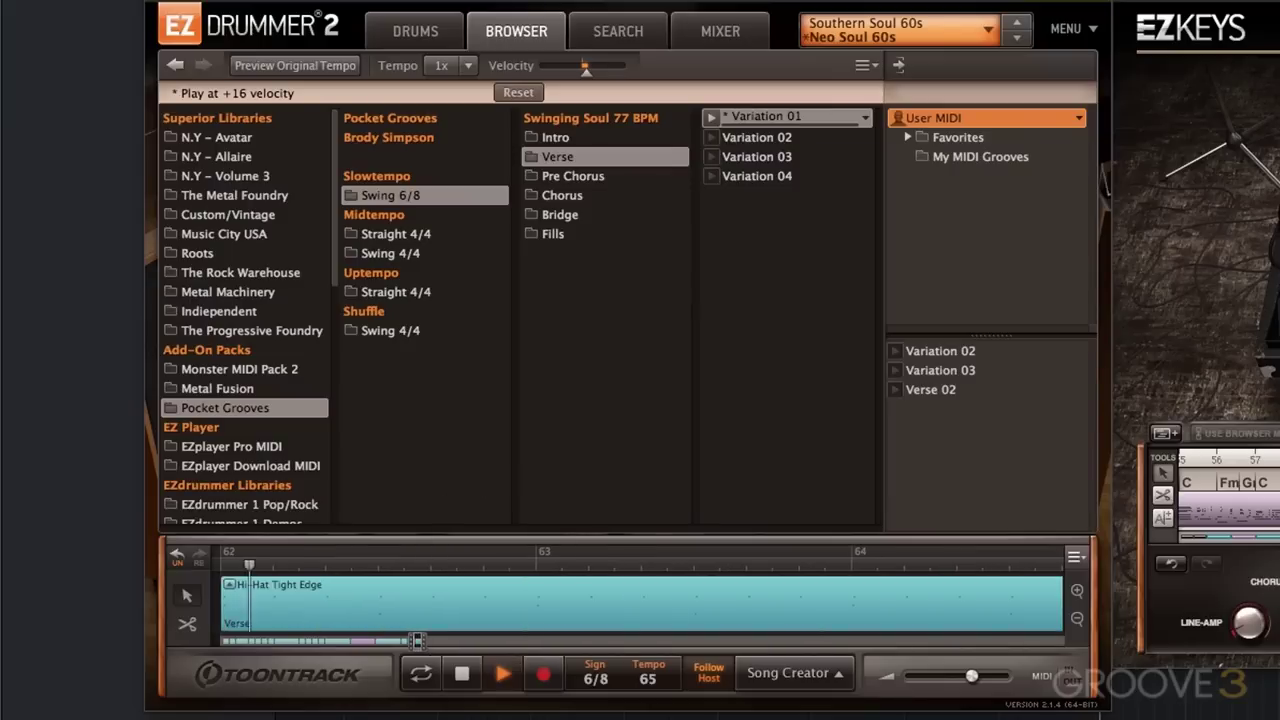
left_click_drag(427, 641, 478, 641)
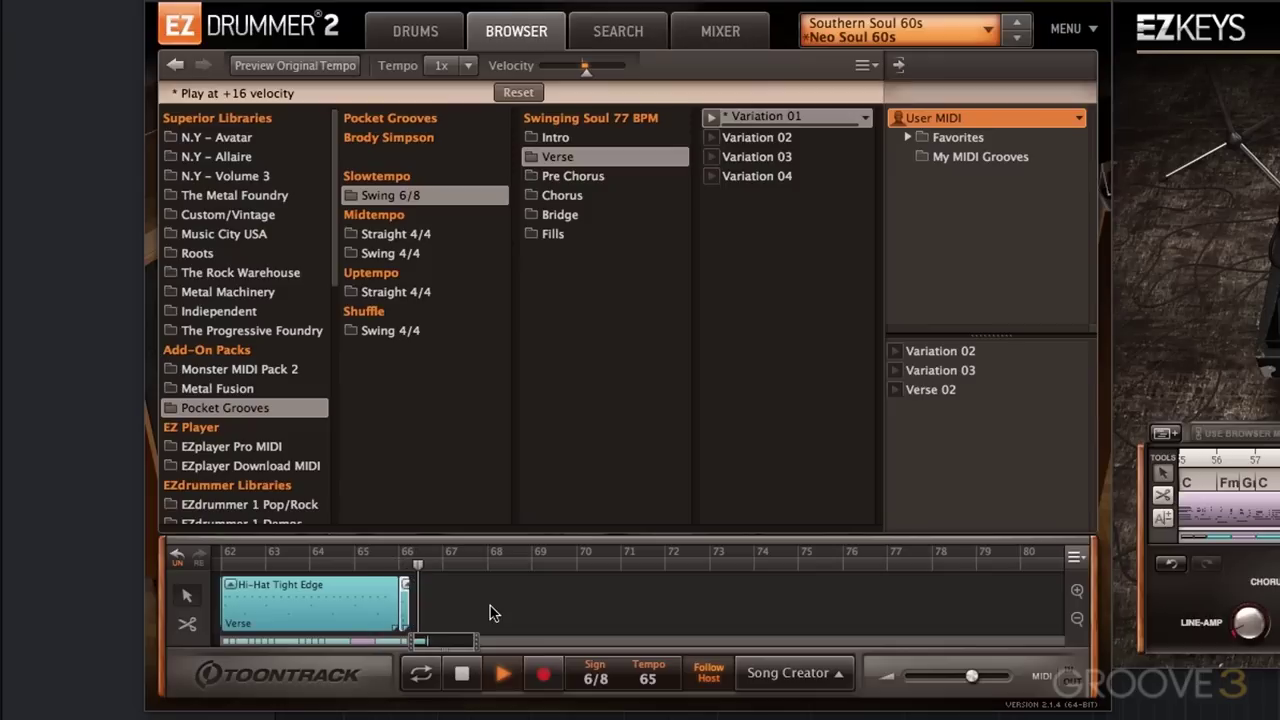
key("space")
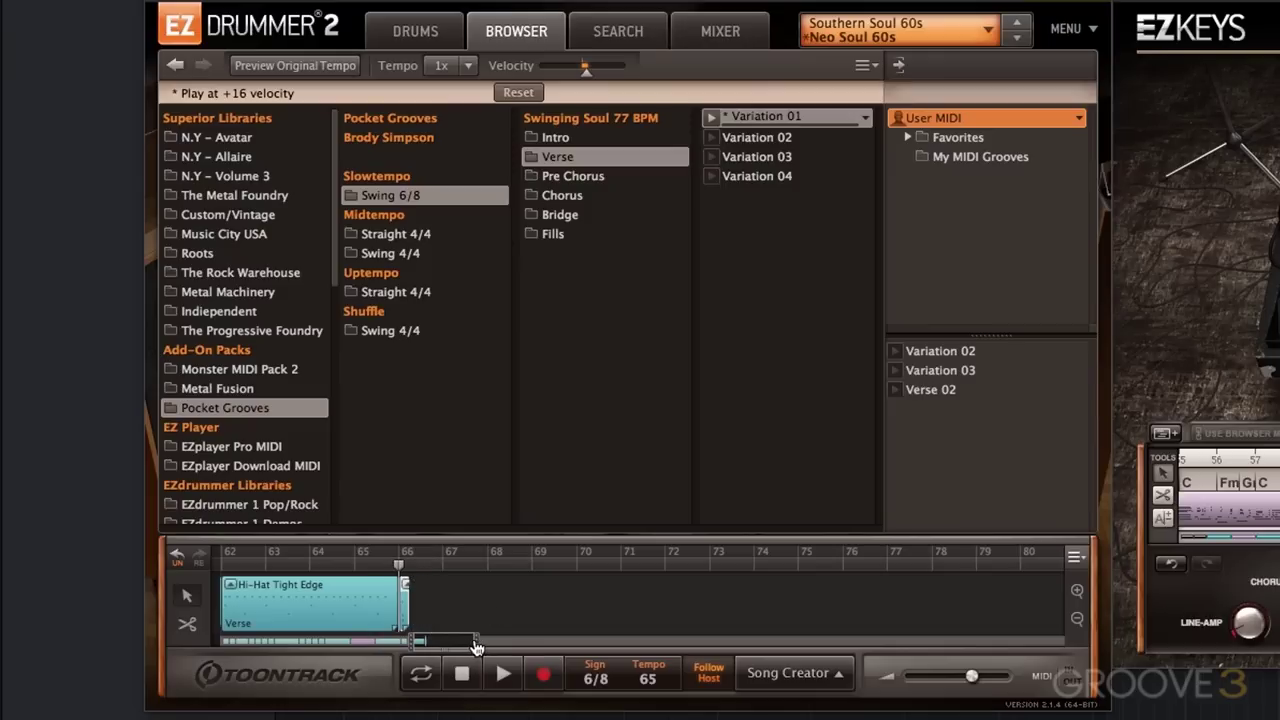
mouse_move(477, 647)
left_mouse_down()
mouse_move(306, 645)
mouse_move(481, 658)
left_mouse_up()
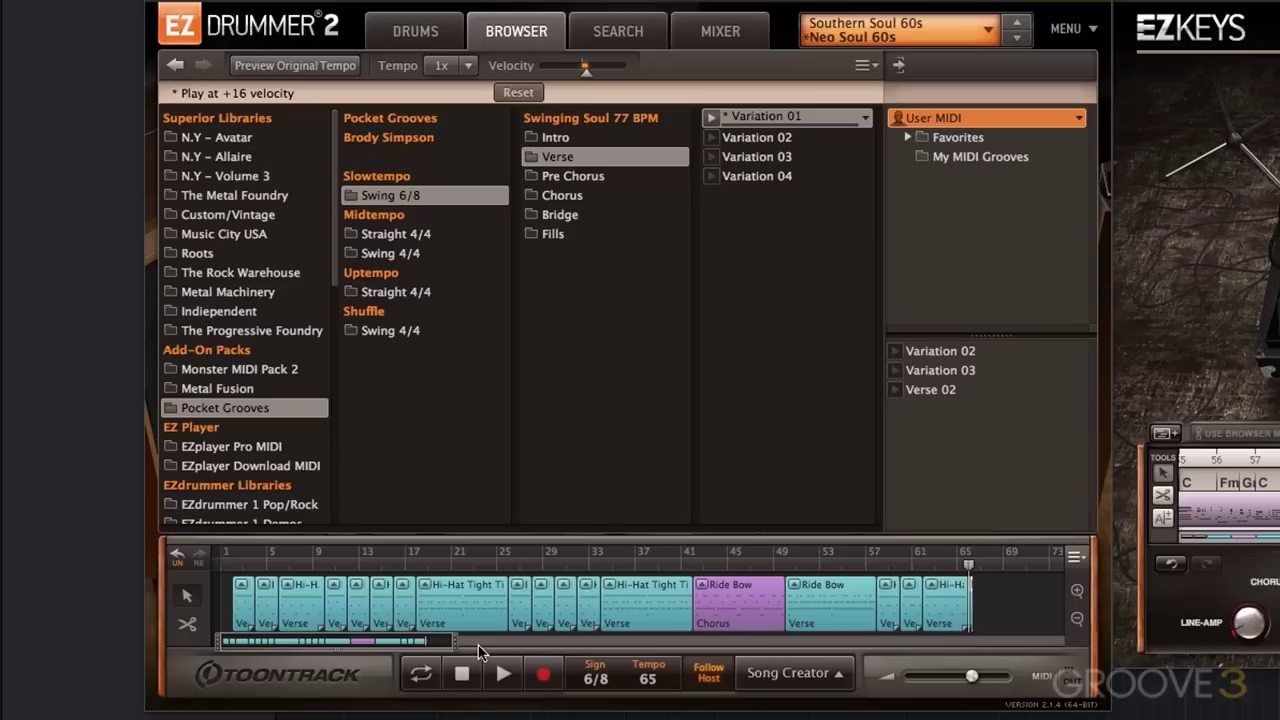